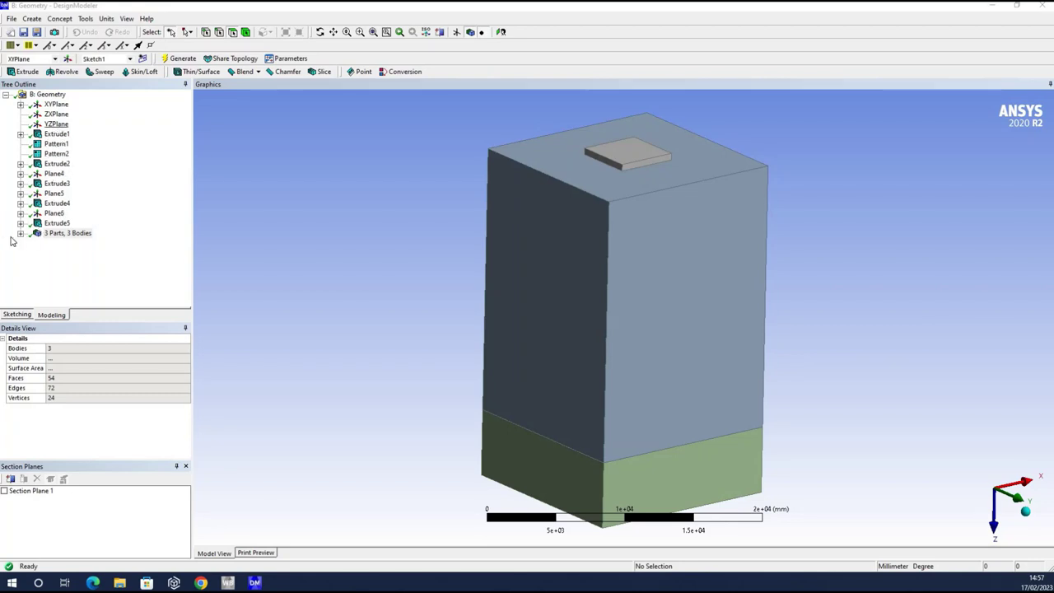
Step: Hide the SoilLayer1 body, examine the pile group from several sides, and close the finished geometry
double_click(79, 234)
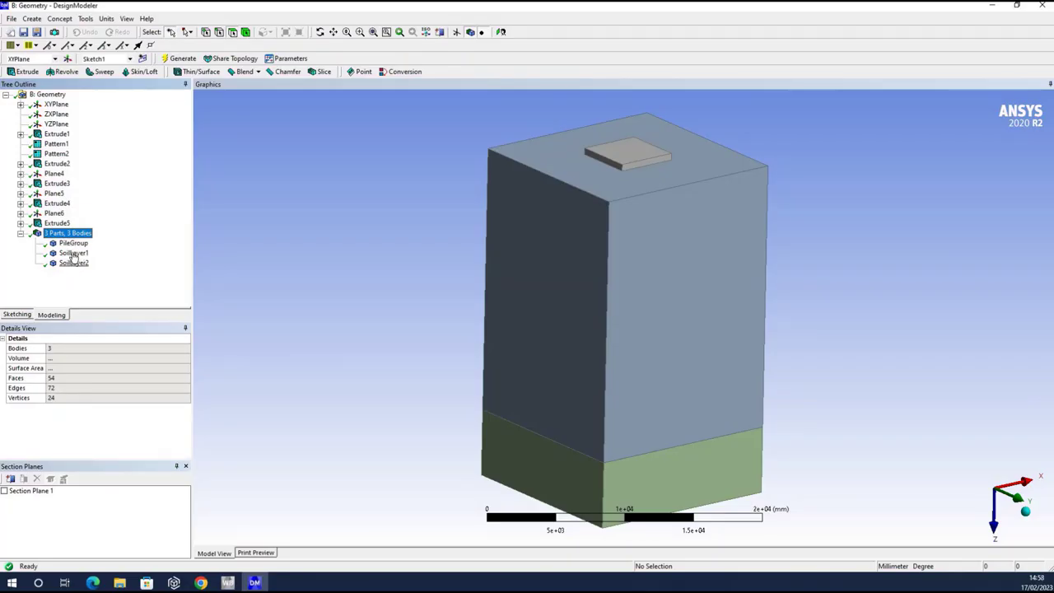
right_click(74, 254)
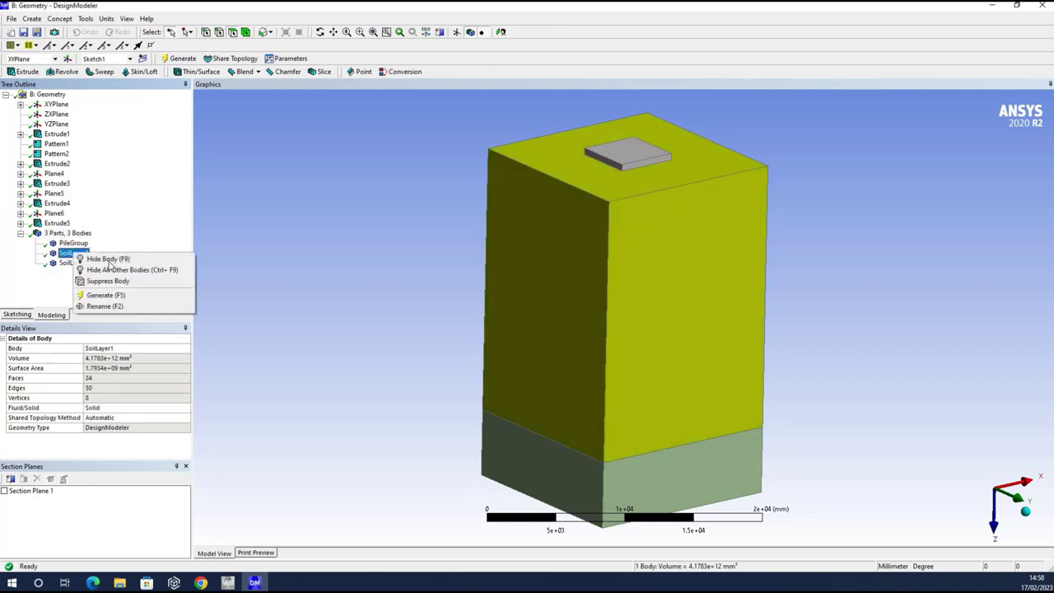
left_click(108, 258)
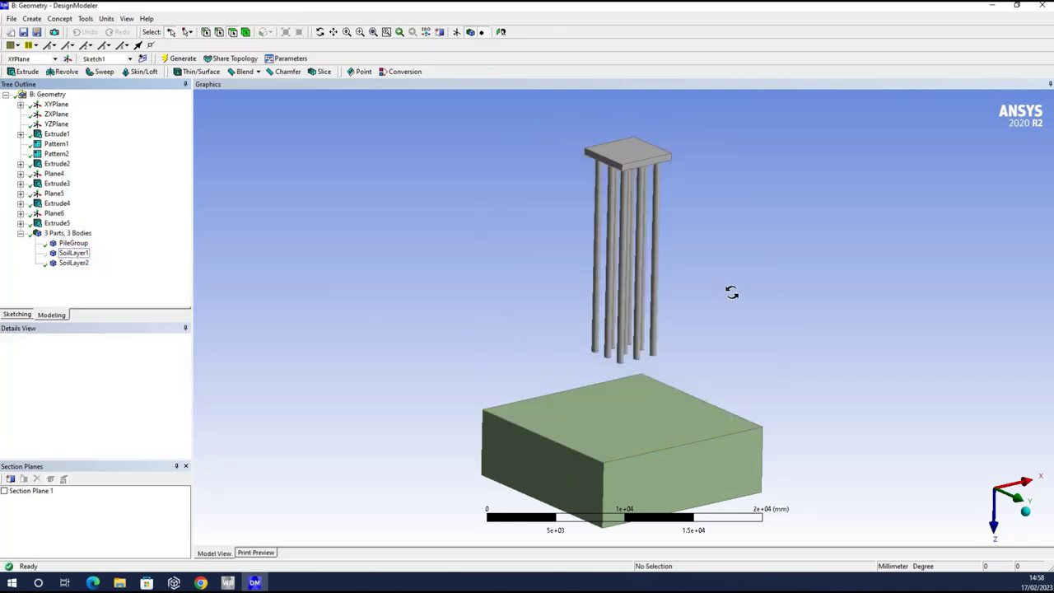
middle_click_drag(779, 272, 664, 328)
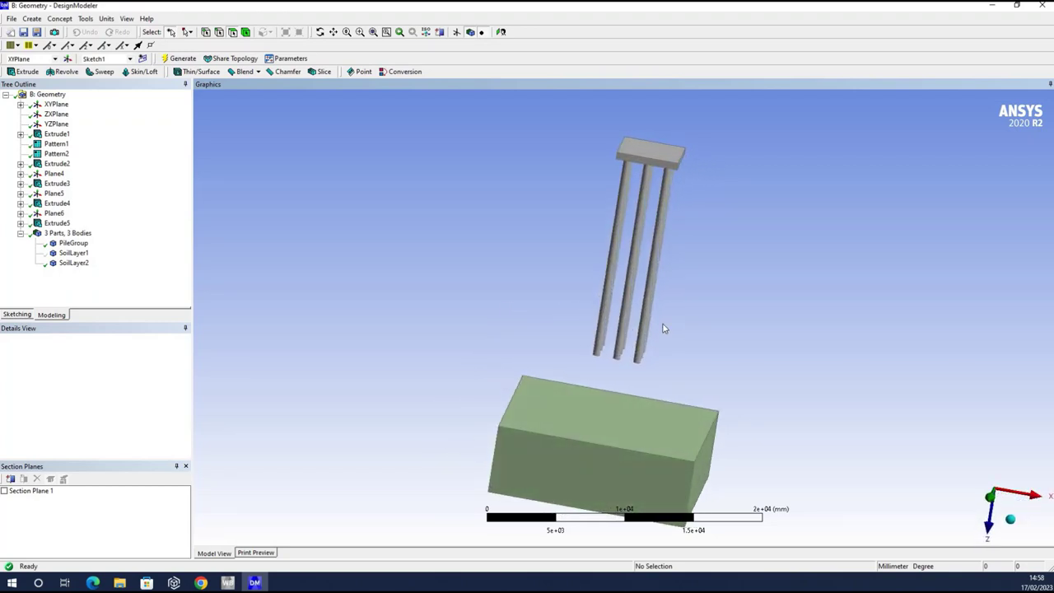
middle_click_drag(701, 293, 788, 275)
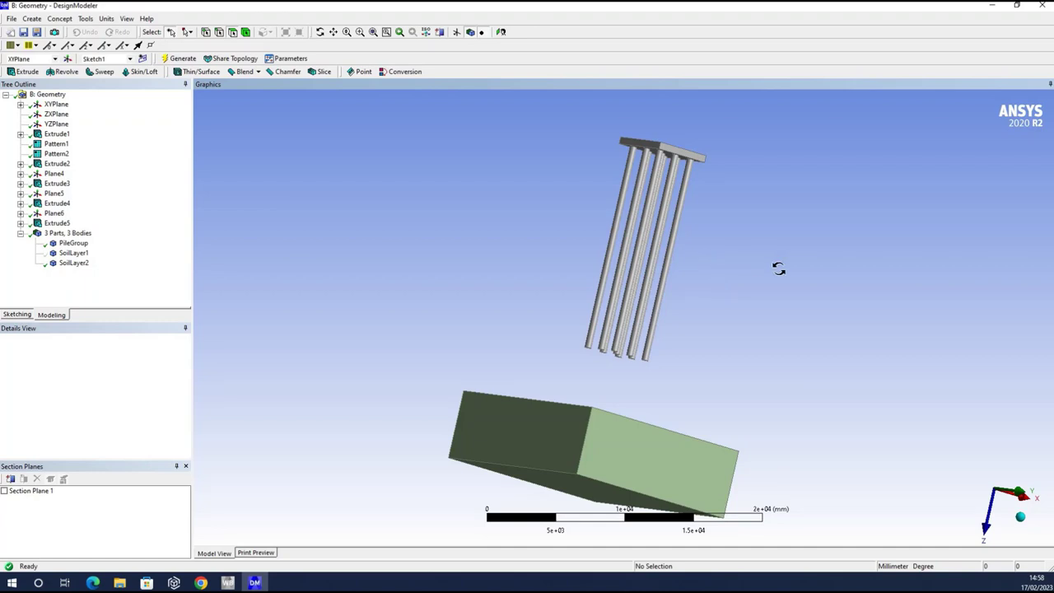
middle_click_drag(800, 245, 710, 278)
middle_click_drag(788, 281, 816, 303)
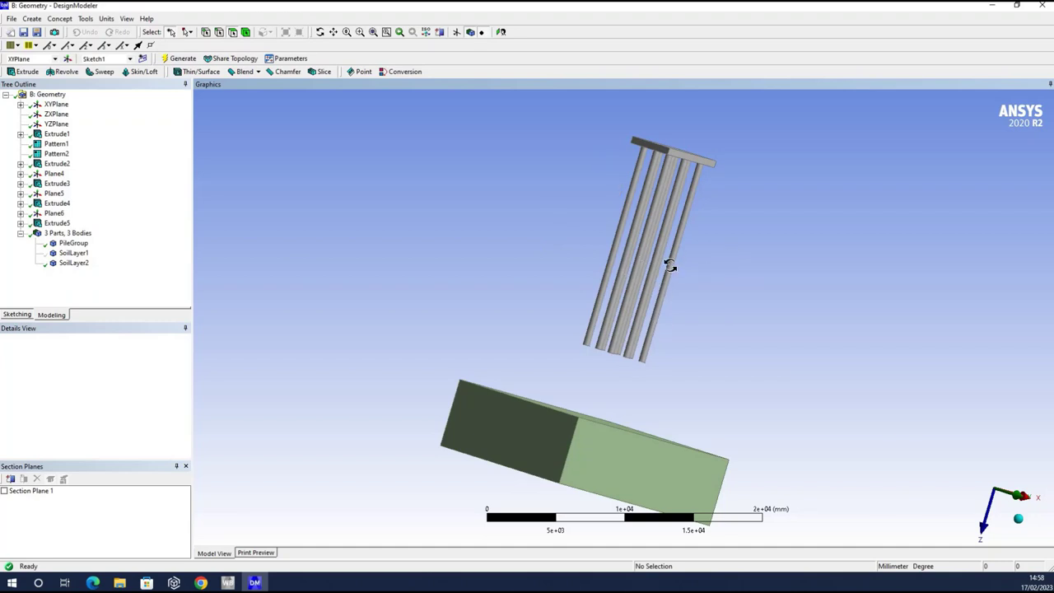
middle_click_drag(635, 266, 988, 76)
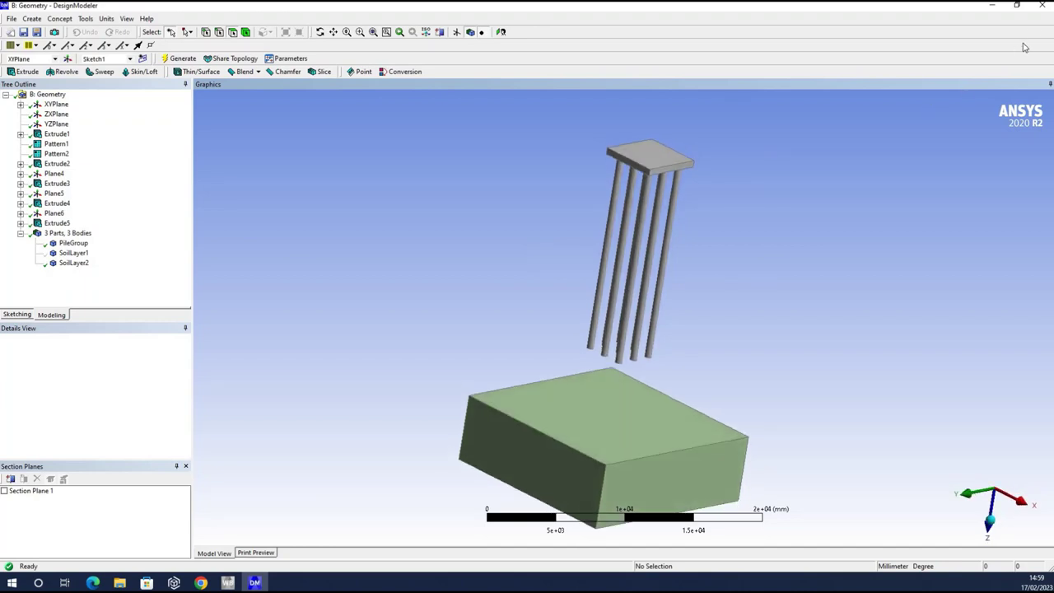
left_click(1046, 6)
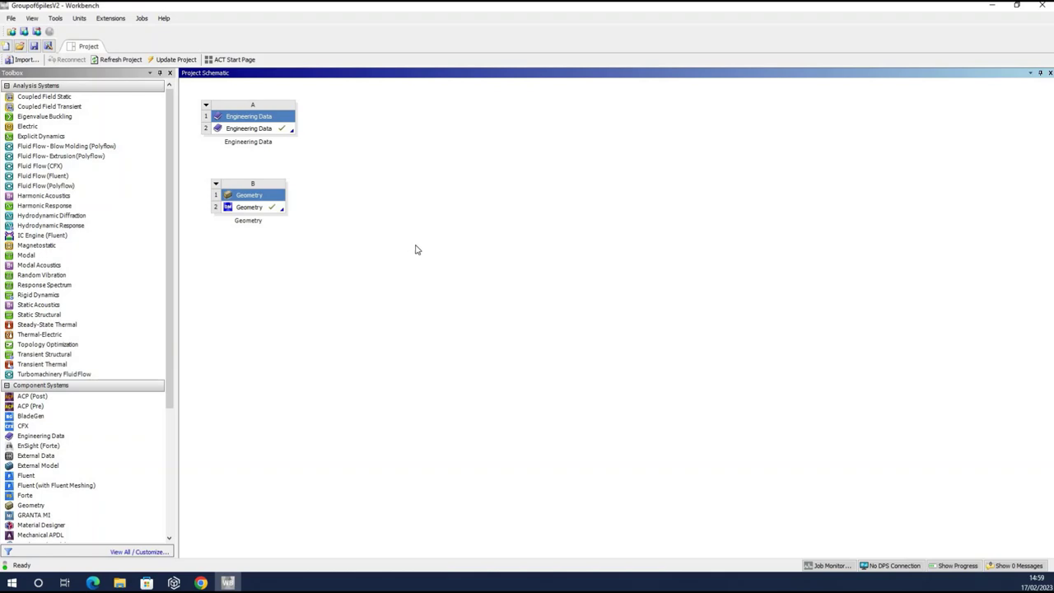
Step: Add a new standalone Geometry system below system B and open it in a maximised DesignModeler window
left_click(31, 506)
left_click_drag(30, 508, 304, 350)
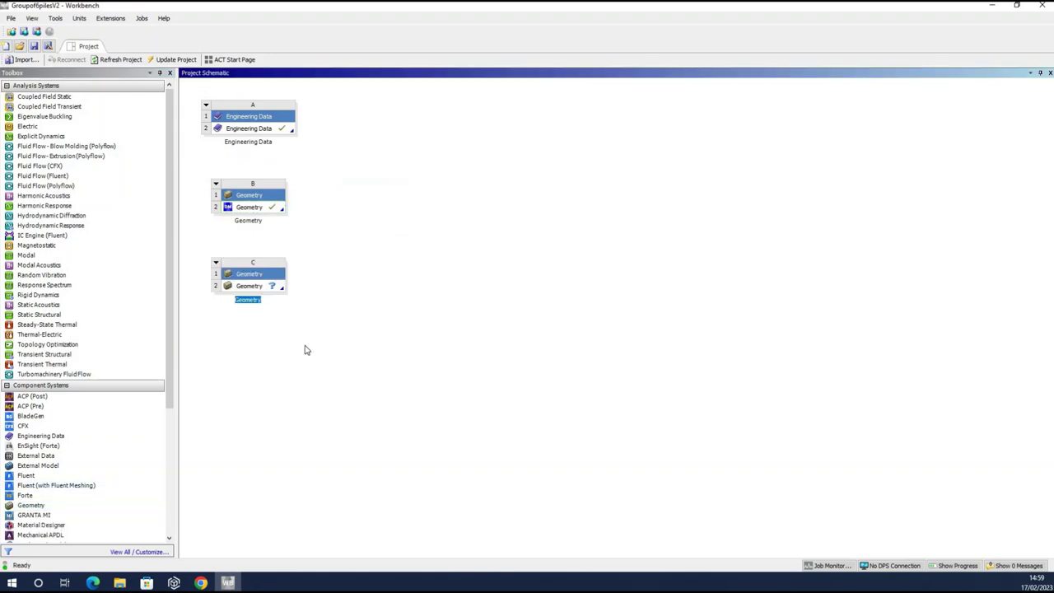
left_click(275, 305)
right_click(246, 290)
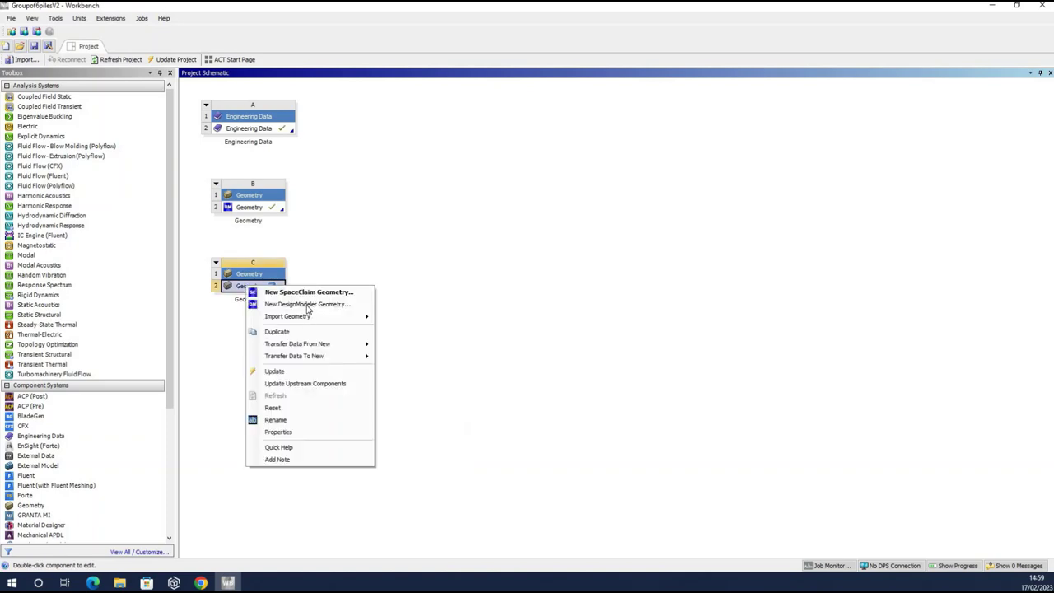
key("Return")
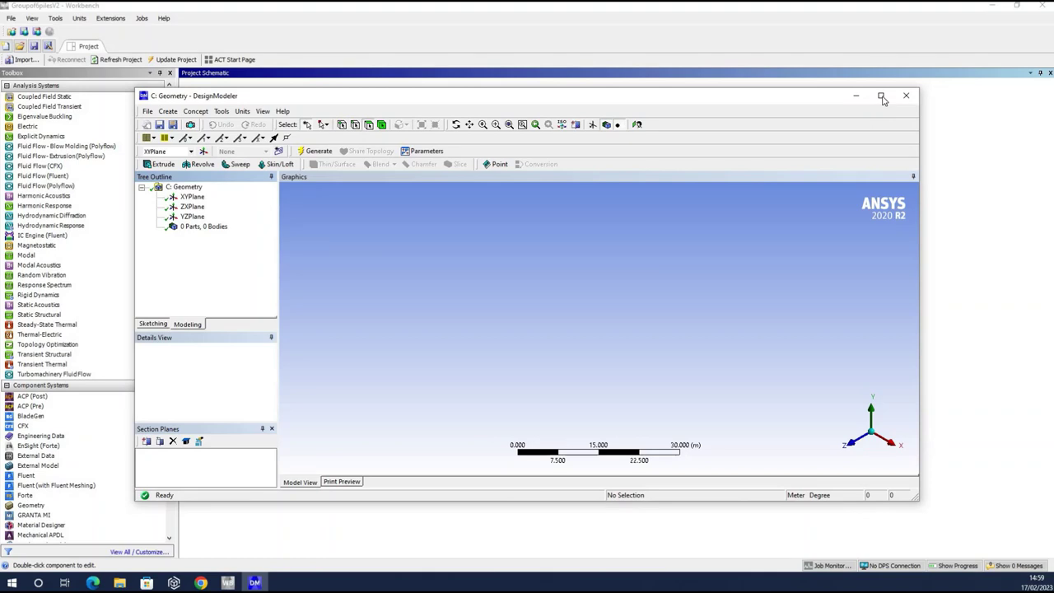
left_click(882, 98)
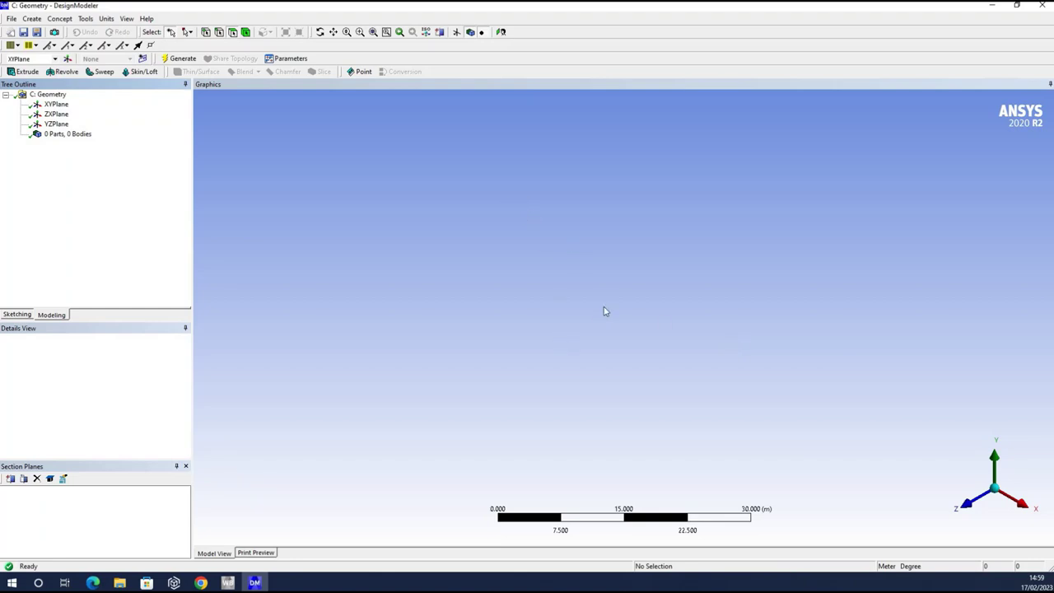
Step: View the XYPlane face-on and set the model units to millimetres
left_click(54, 106)
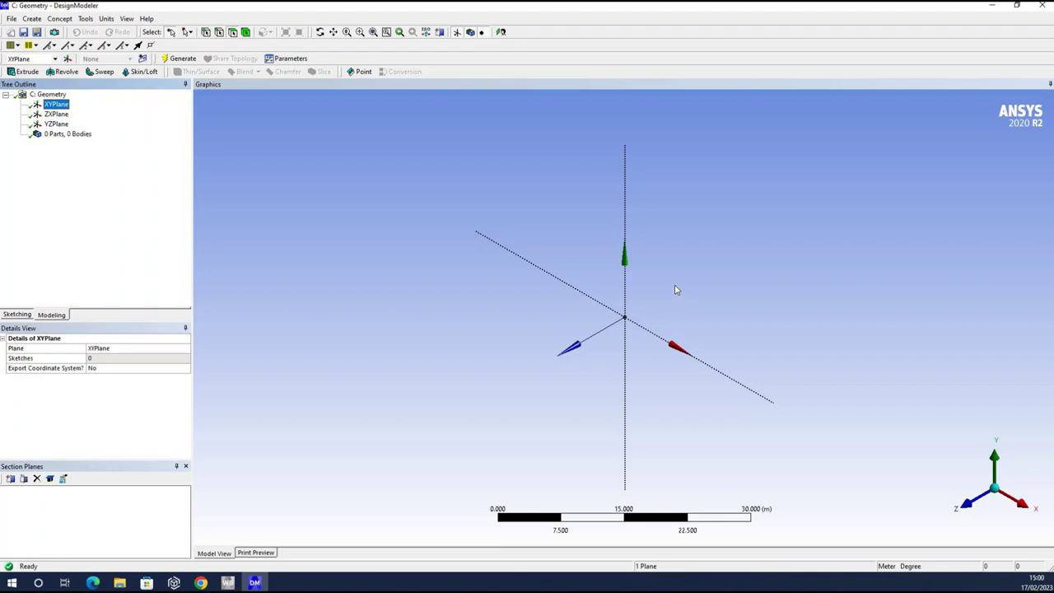
left_click(500, 33)
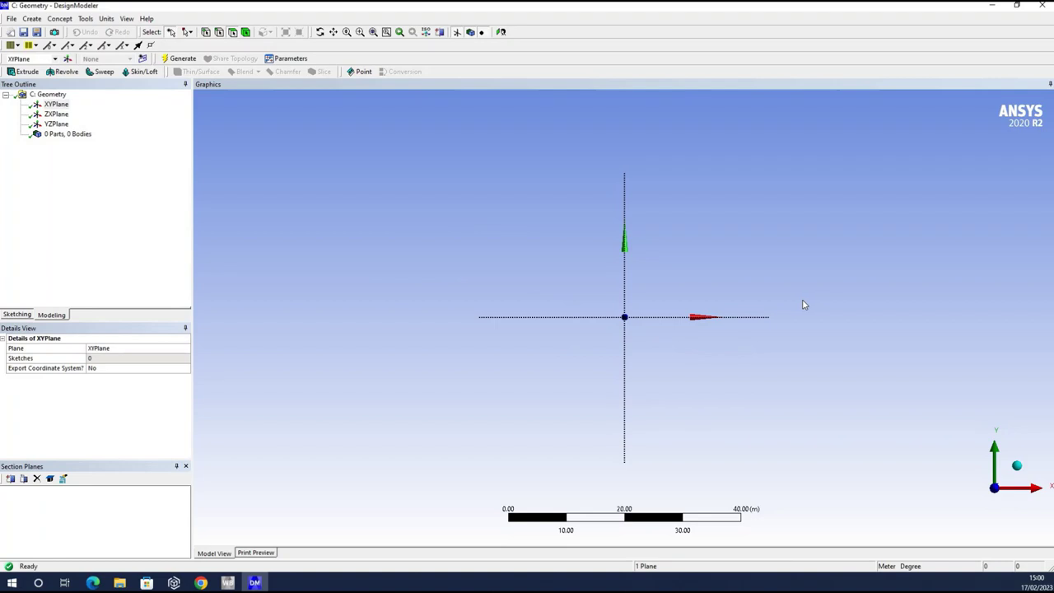
left_click(106, 18)
left_click(125, 54)
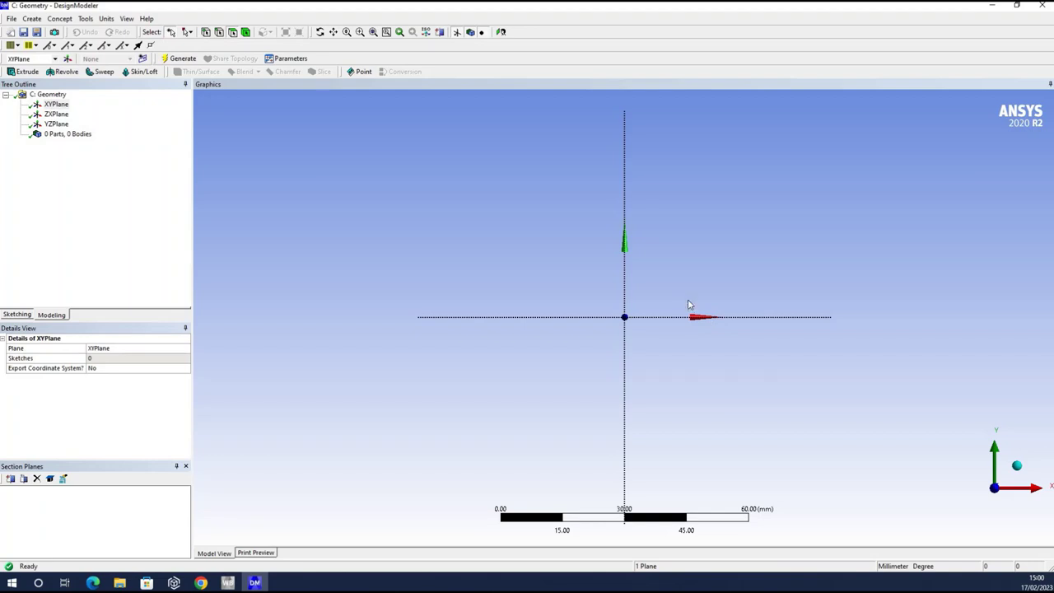
Step: Sketch a circle about 247 mm in diameter on the XYPlane, centred on the origin
scroll(689, 303, "up", 4)
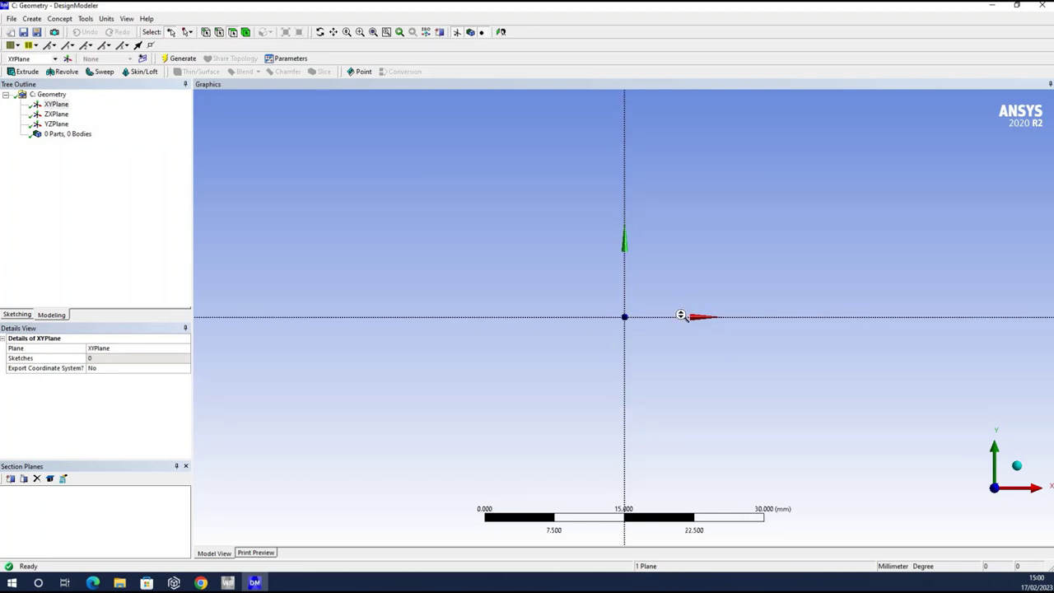
scroll(680, 317, "down", 1)
scroll(677, 317, "up", 1)
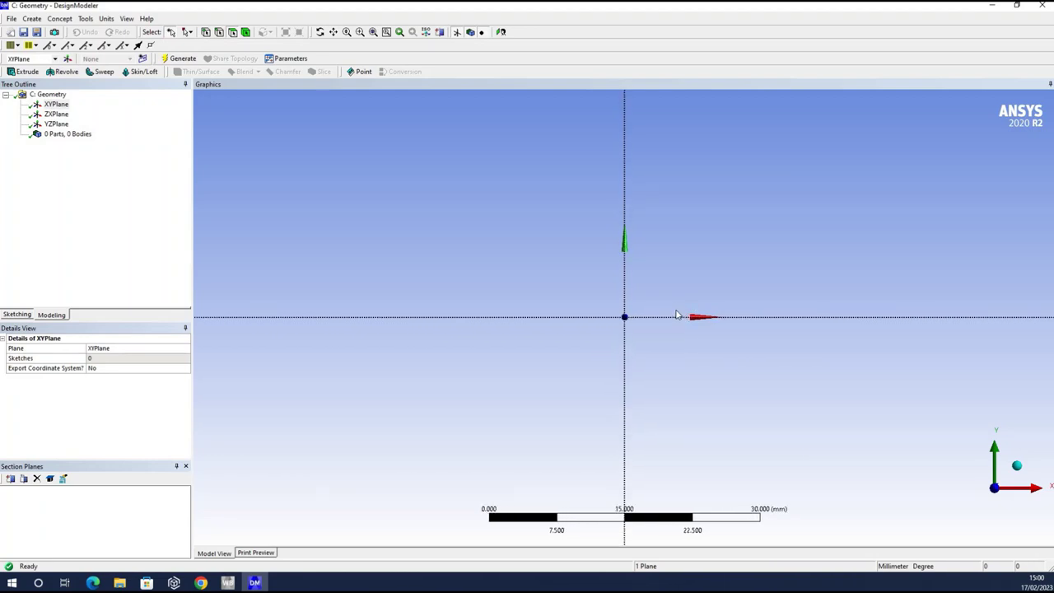
scroll(677, 317, "down", 6)
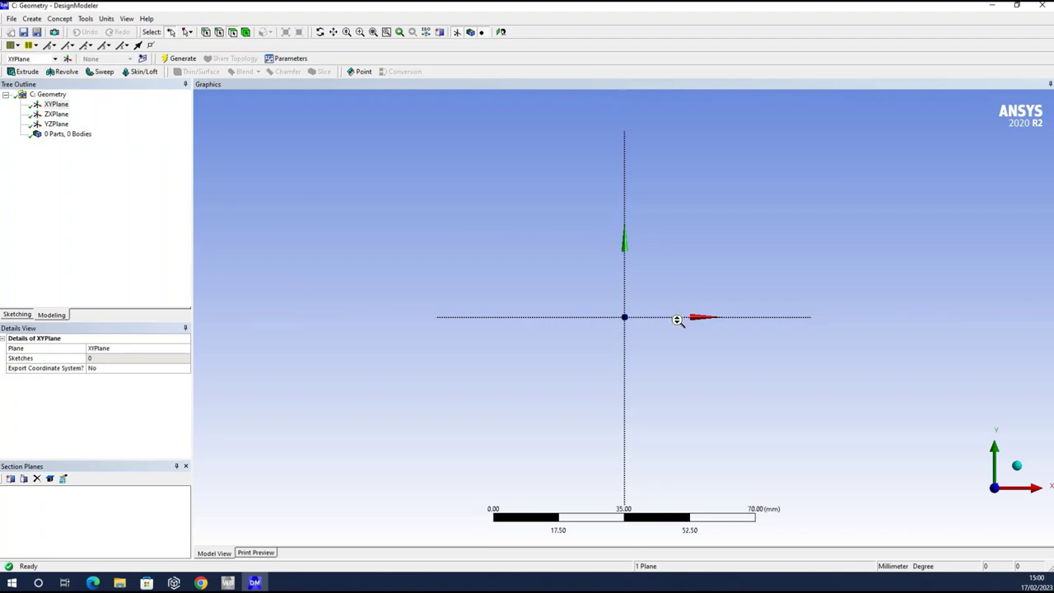
scroll(680, 323, "down", 3)
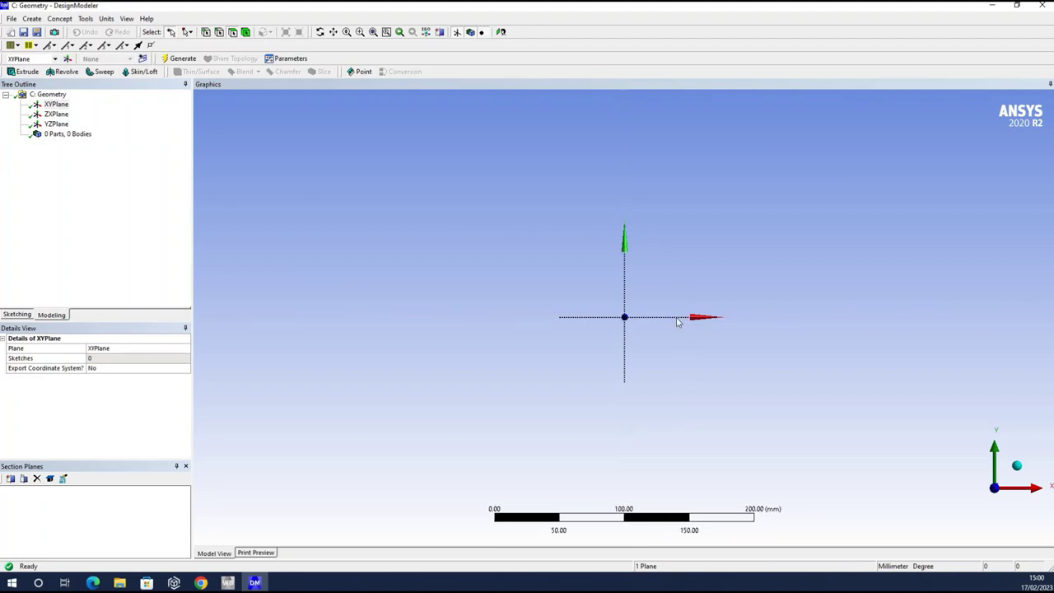
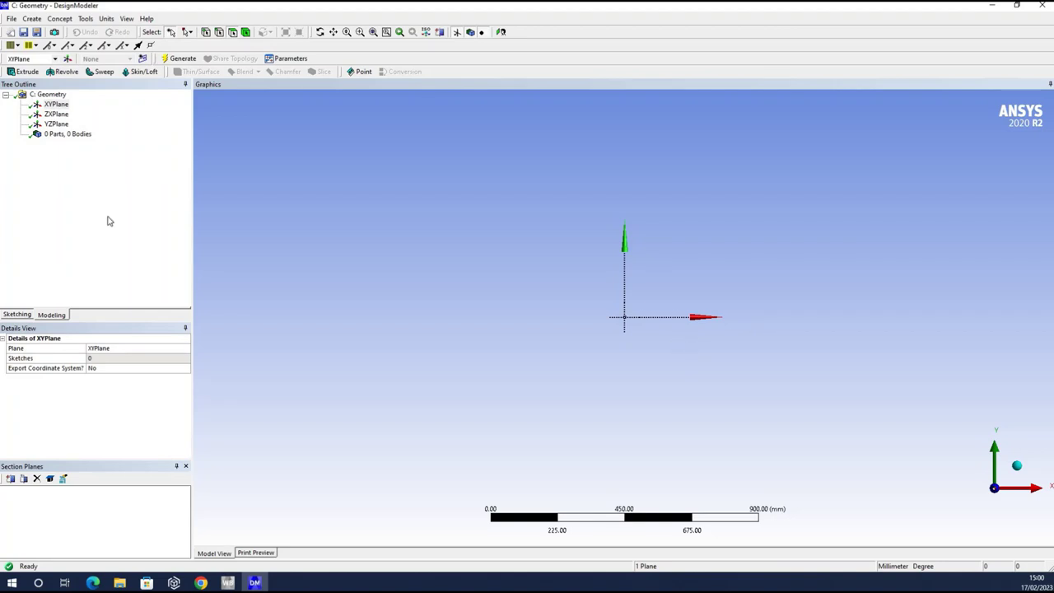
left_click(16, 314)
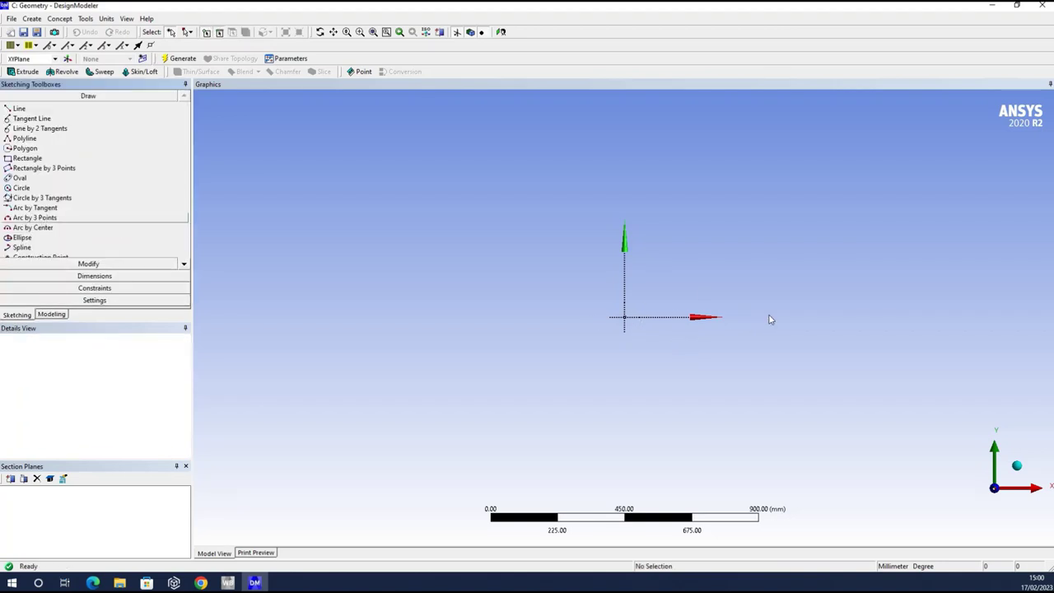
left_click(49, 189)
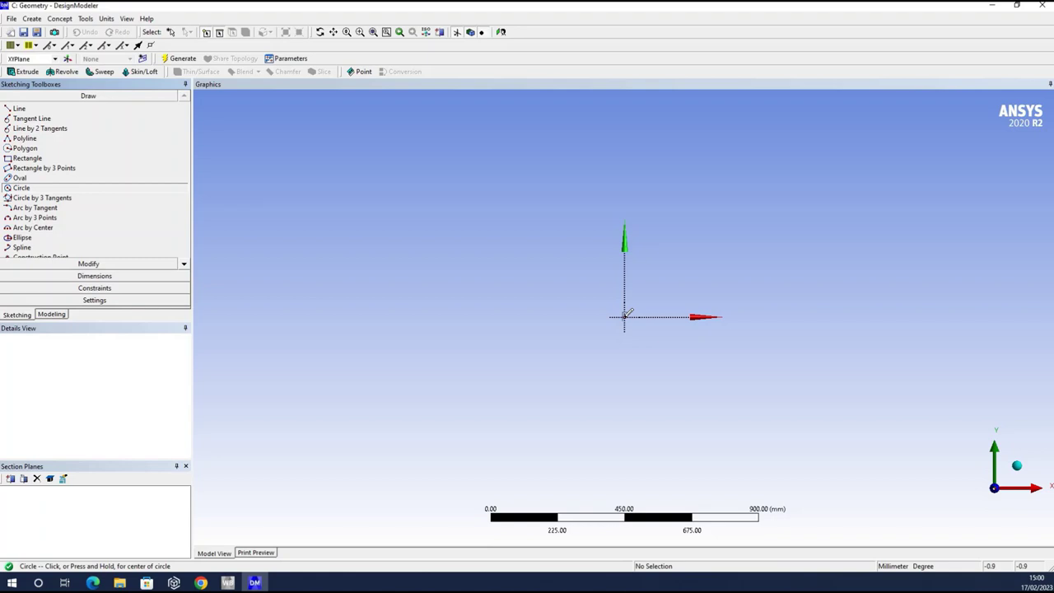
left_click(625, 316)
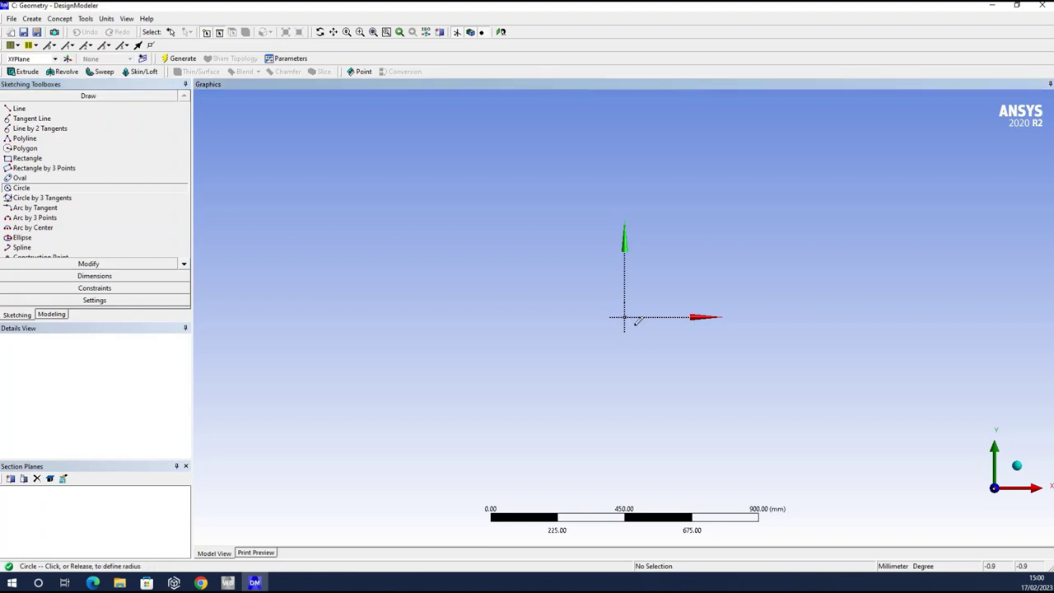
left_click(649, 343)
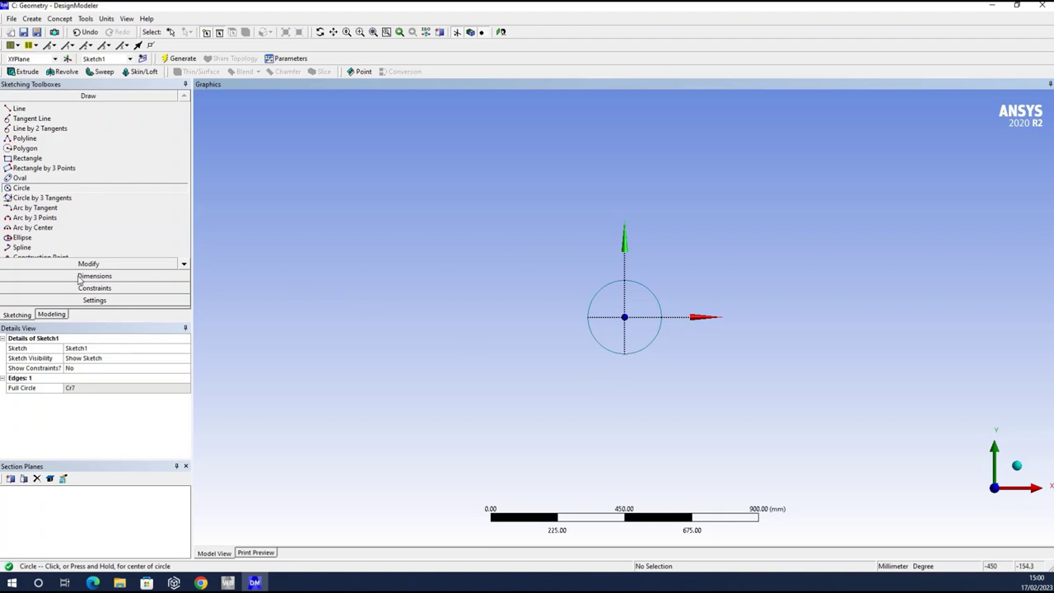
Step: Dimension the circle's diameter and set it to 500 mm
left_click(588, 347)
left_click(587, 357)
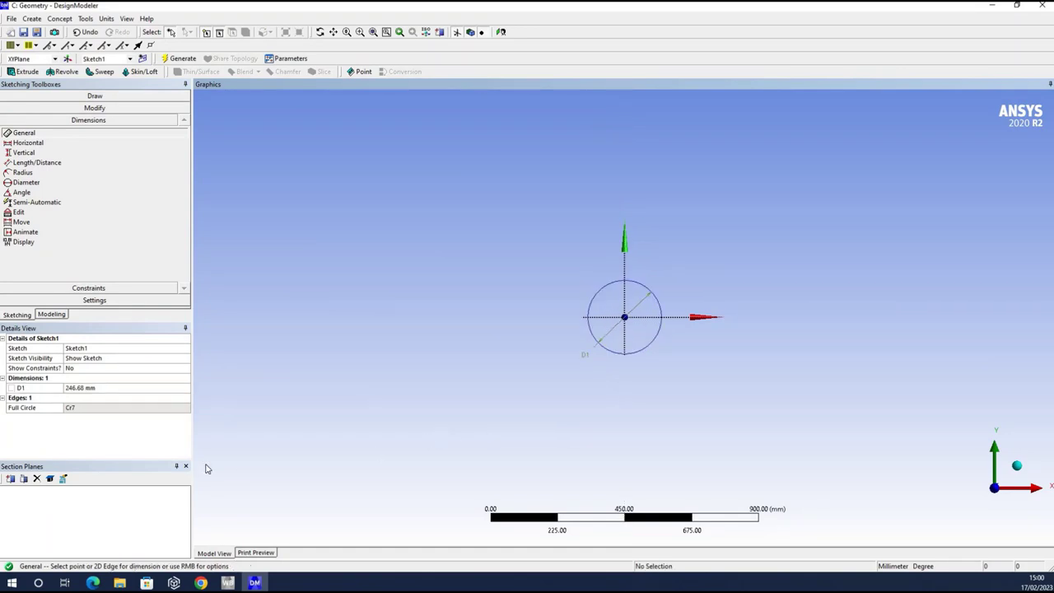
left_click(127, 388)
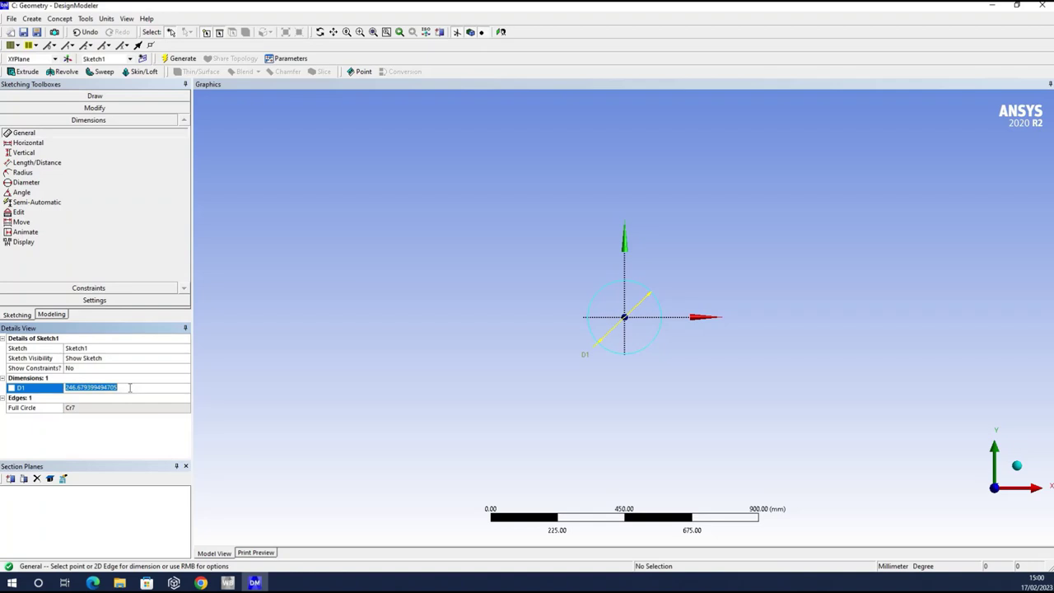
type("500")
key("Return")
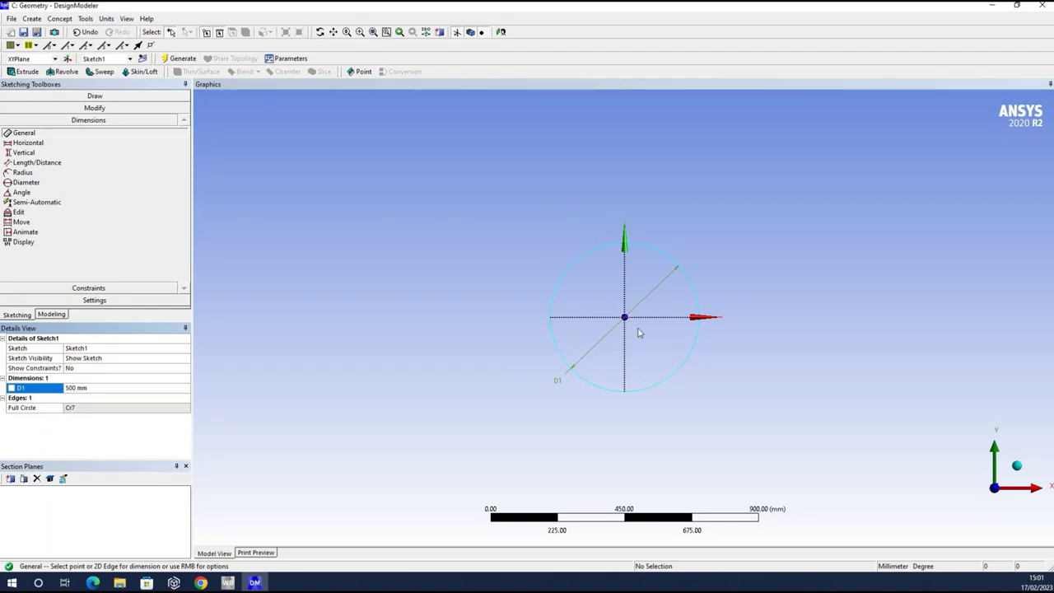
Step: Extrude the circle sketch 15000 mm along the plane normal as added material and generate the pile
scroll(640, 325, "down", 4)
middle_click_drag(675, 288, 565, 306)
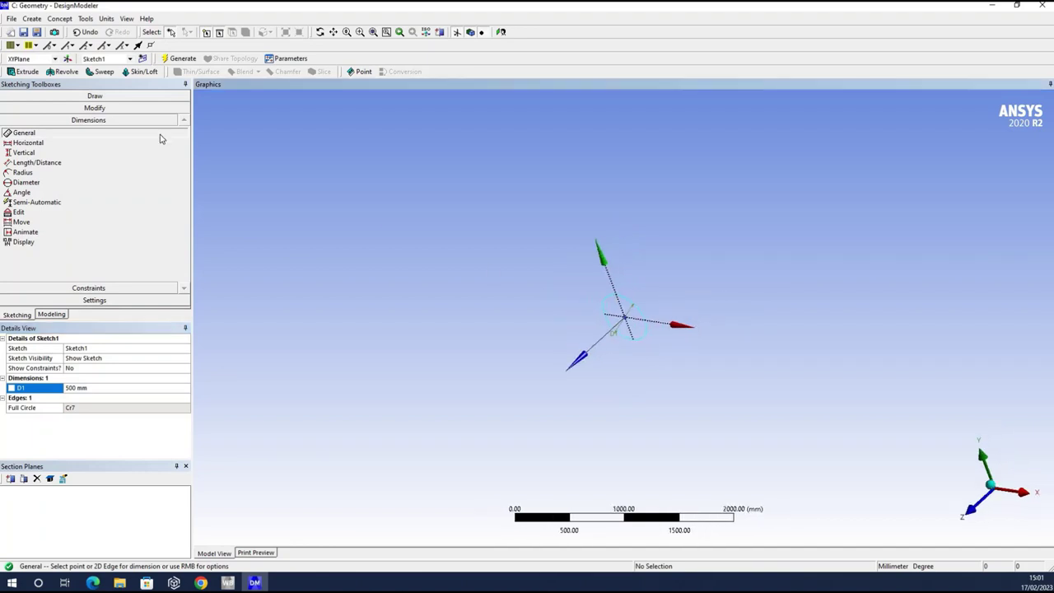
left_click(31, 76)
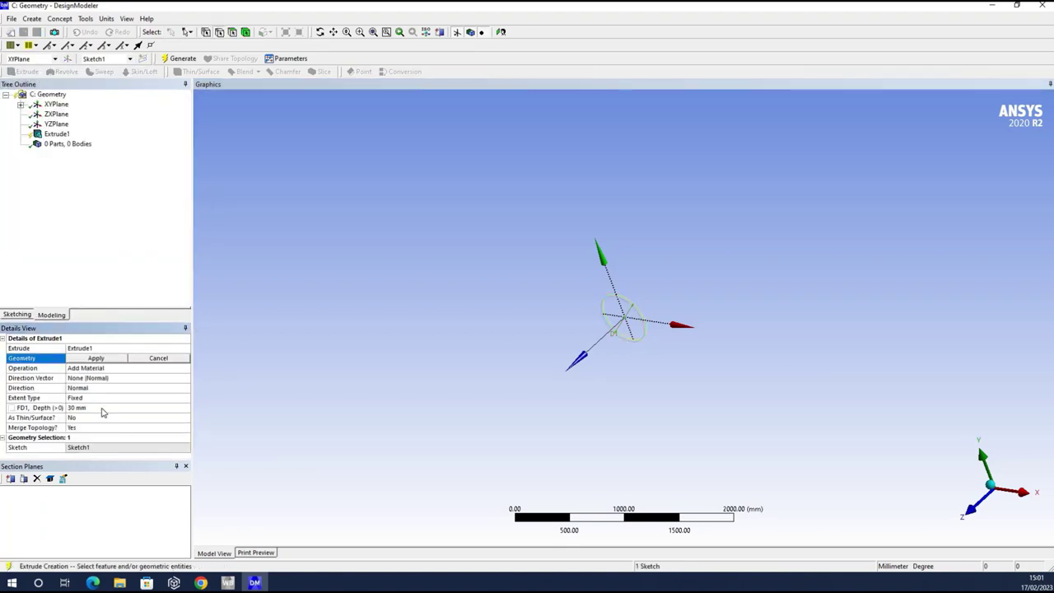
key("Return")
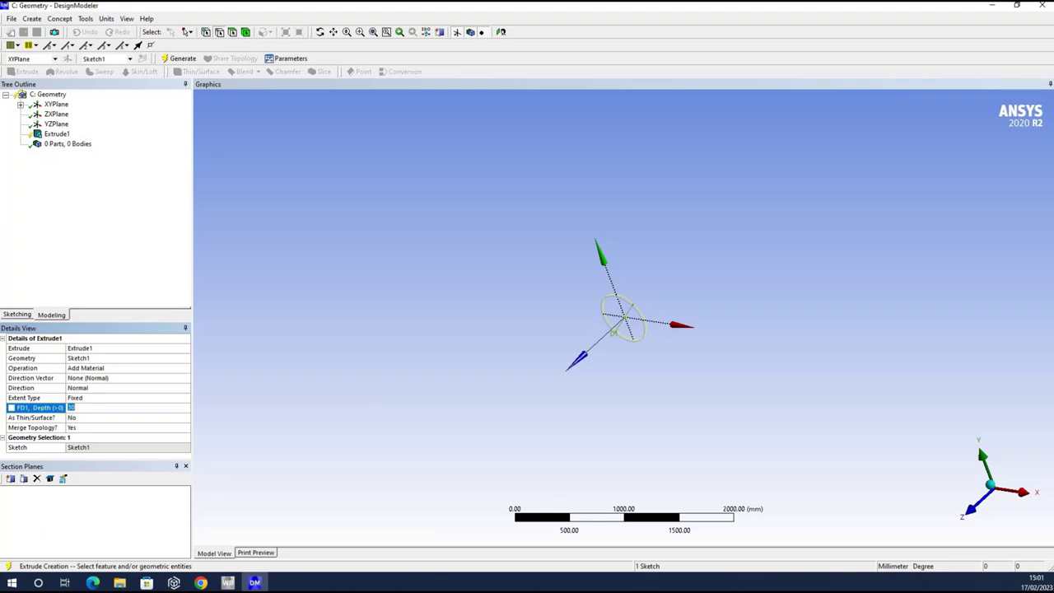
type("15000")
key("Return")
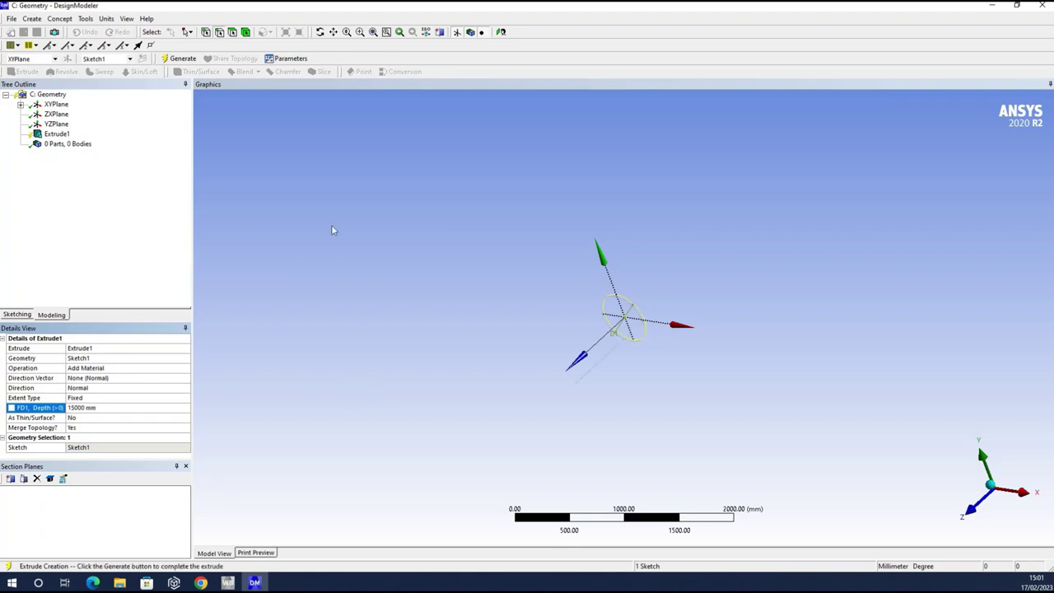
left_click(183, 60)
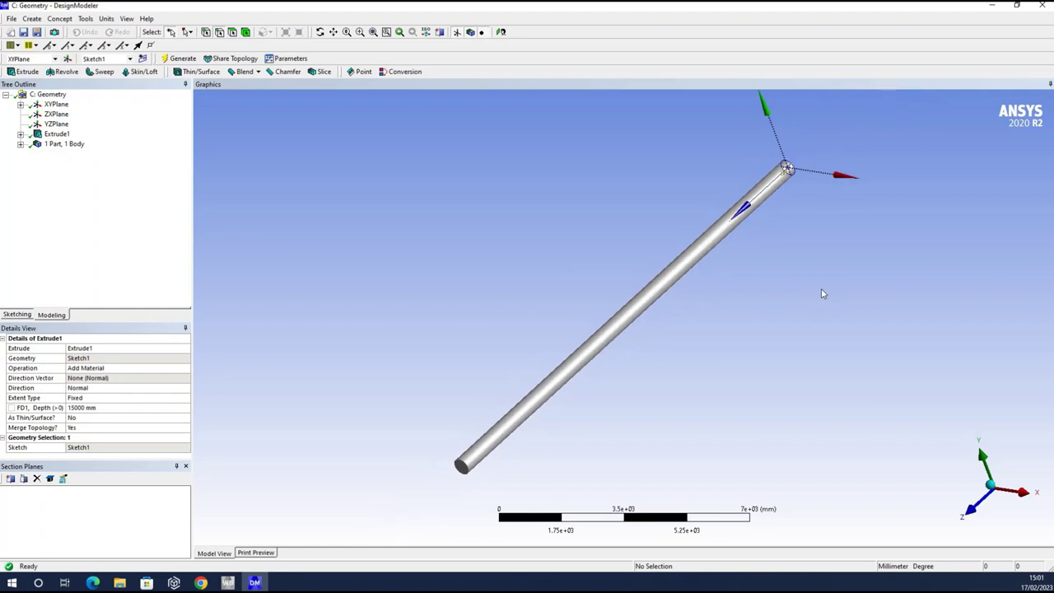
left_click_drag(807, 263, 744, 298)
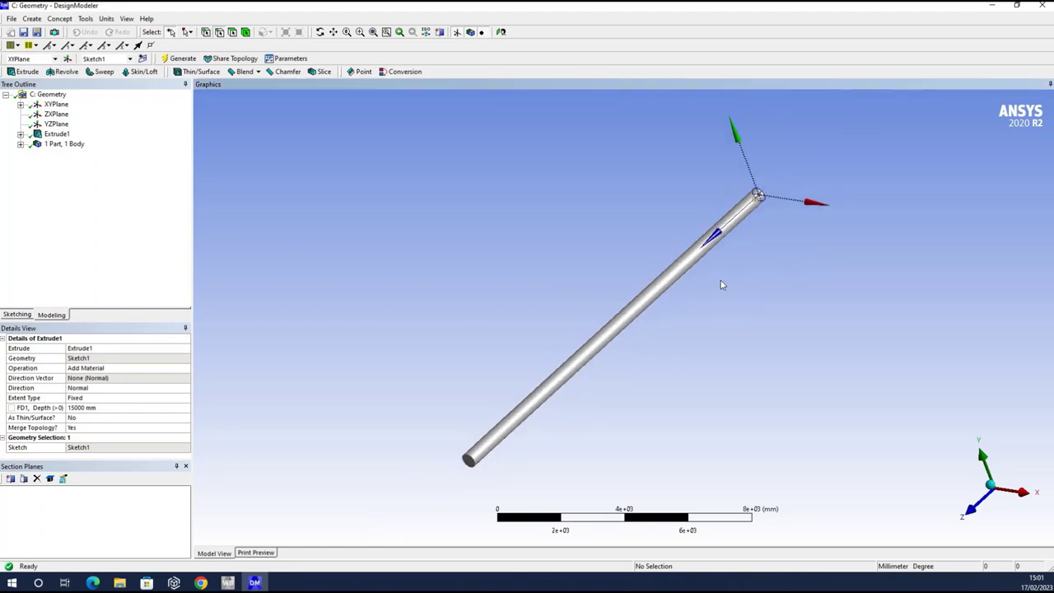
scroll(688, 266, "down", 3)
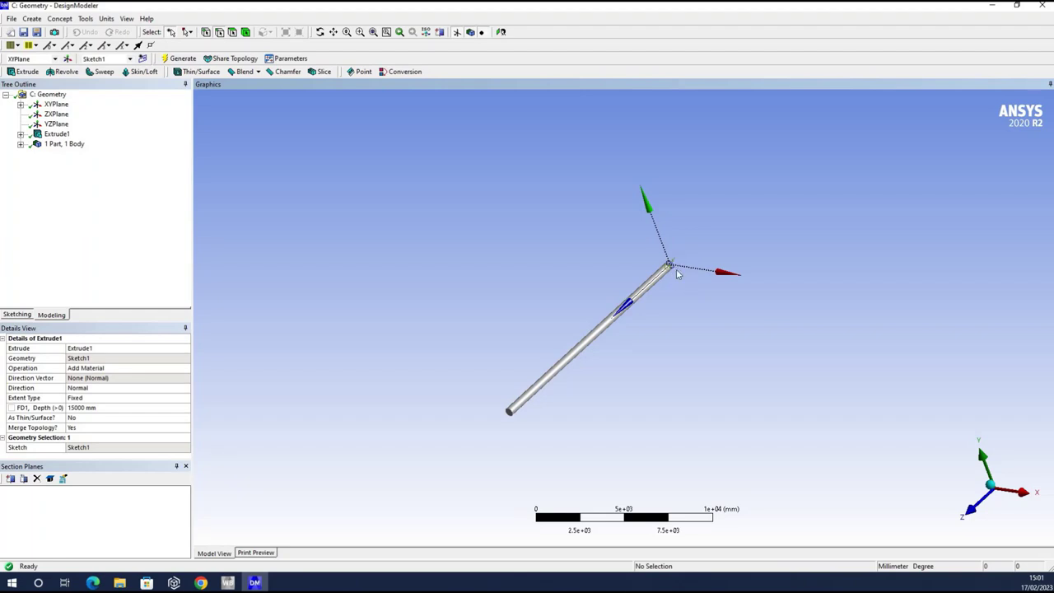
scroll(702, 250, "up", 2)
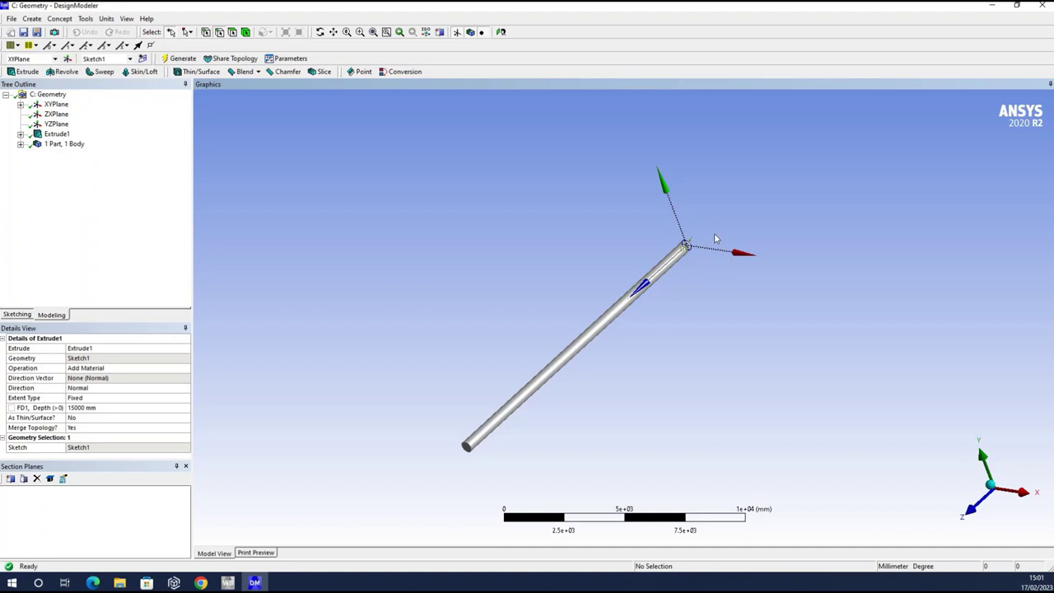
Step: Start a pattern feature, apply the pile body as its geometry, and set the pattern type to Rectangular
scroll(728, 204, "up", 1)
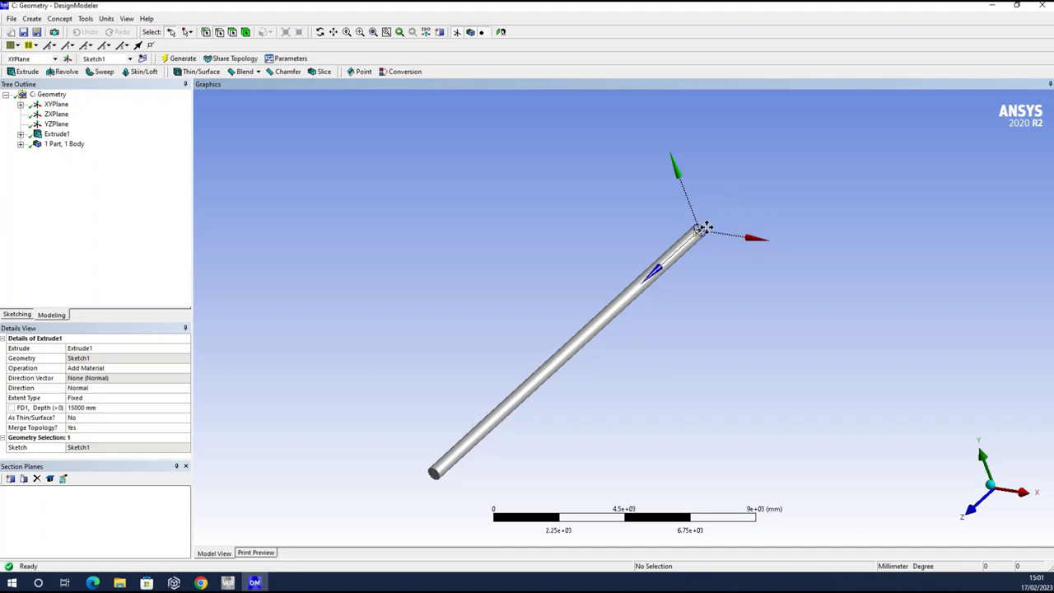
scroll(625, 273, "up", 6)
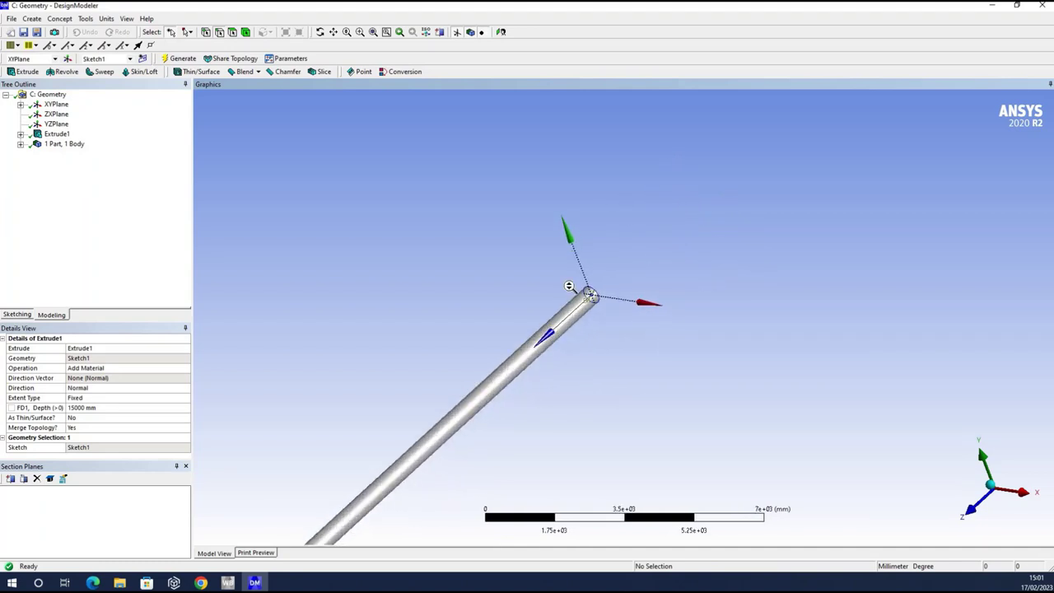
scroll(675, 280, "up", 3)
scroll(791, 327, "up", 3)
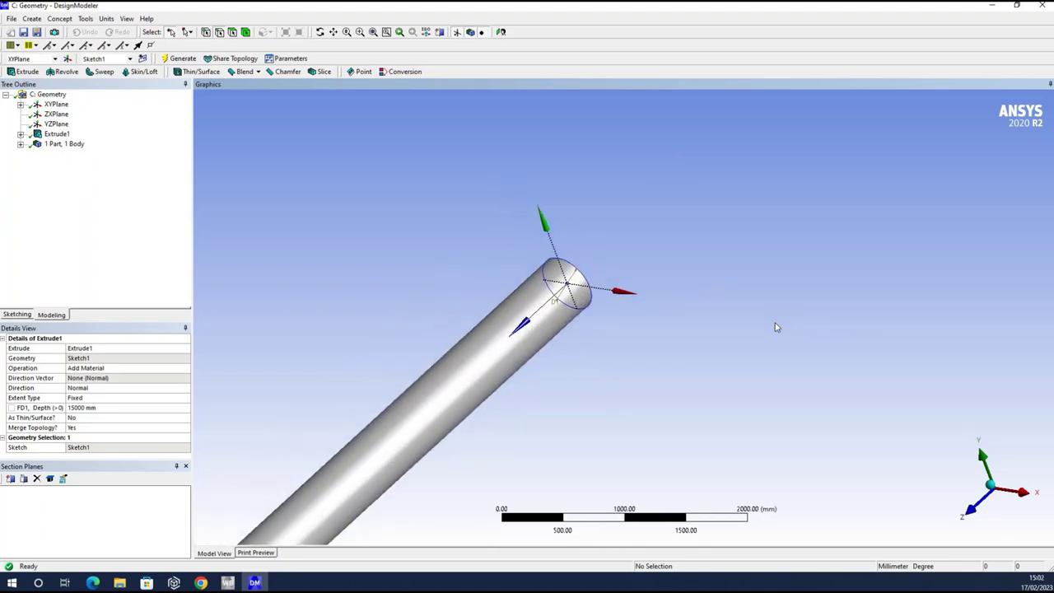
scroll(783, 354, "up", 1)
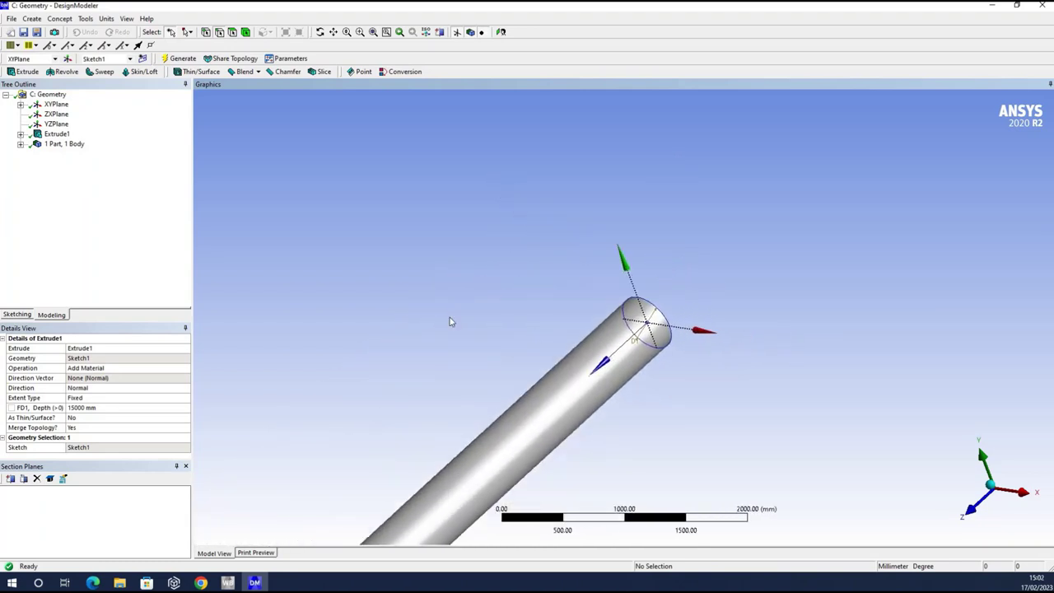
left_click(33, 19)
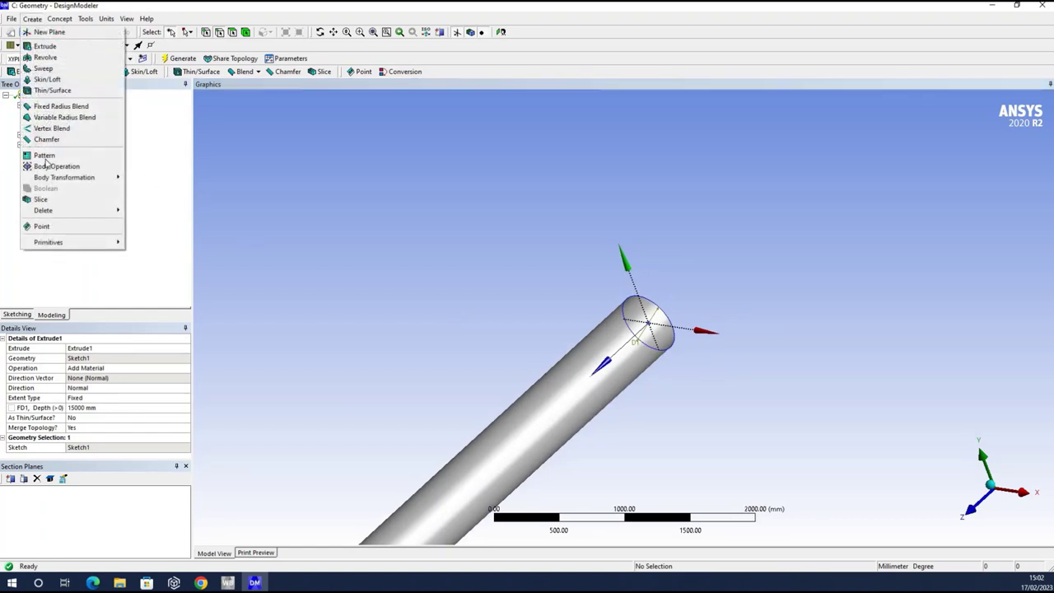
left_click(45, 156)
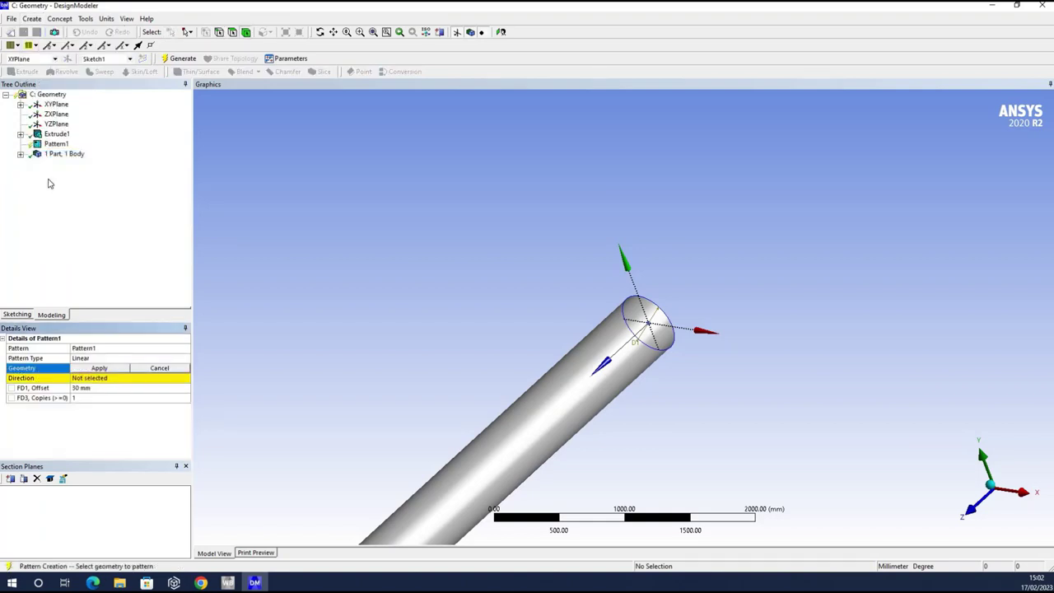
left_click(553, 425)
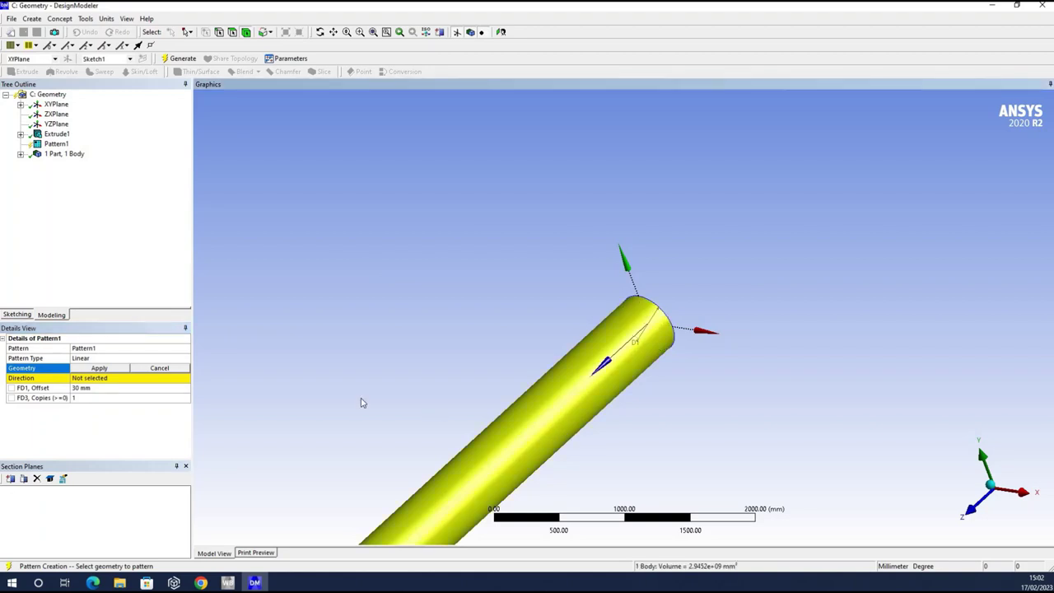
left_click(99, 369)
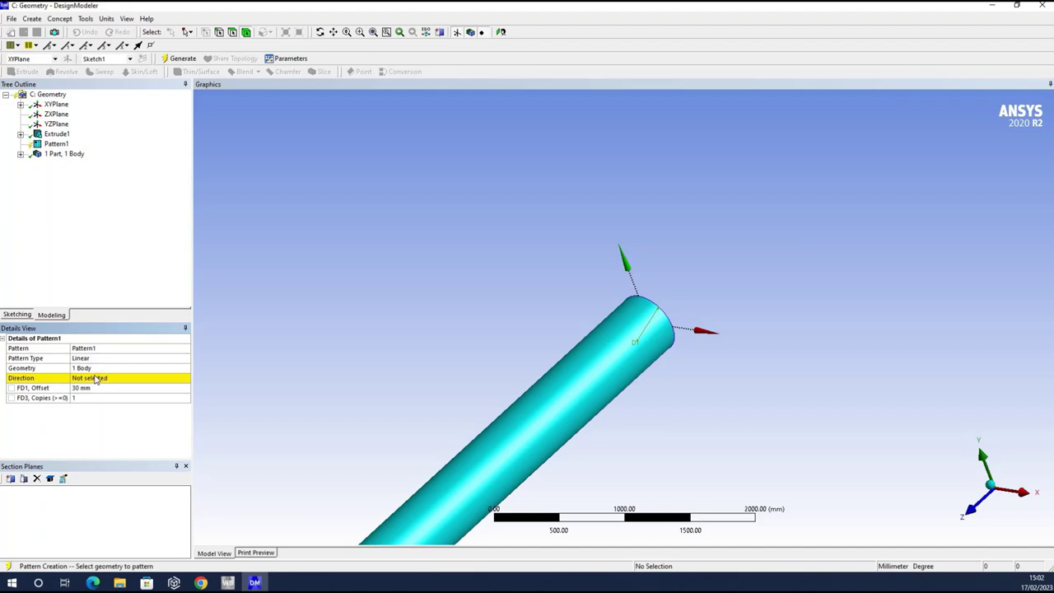
left_click(189, 360)
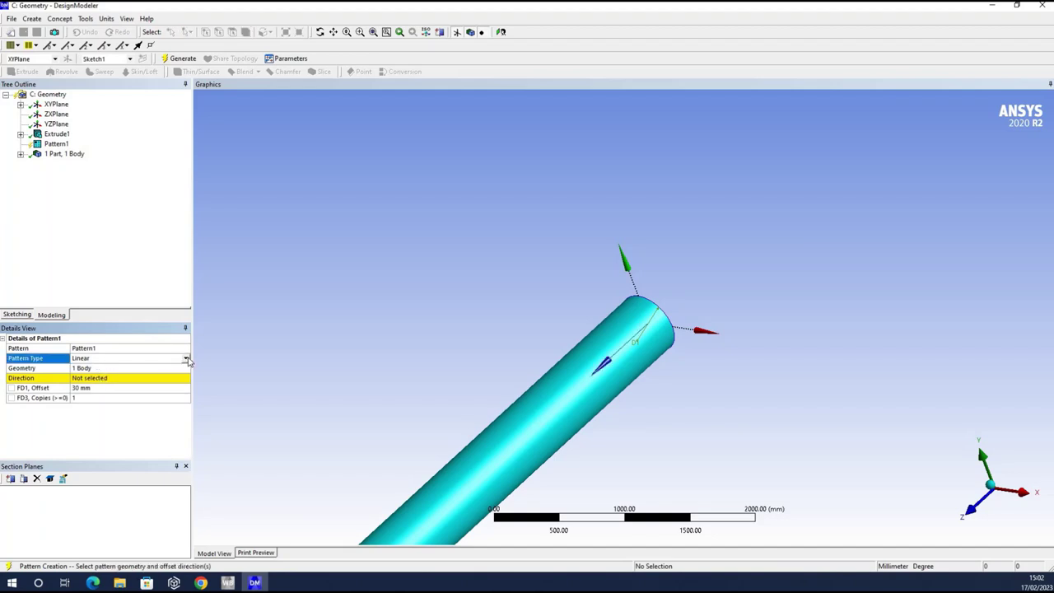
left_click(90, 381)
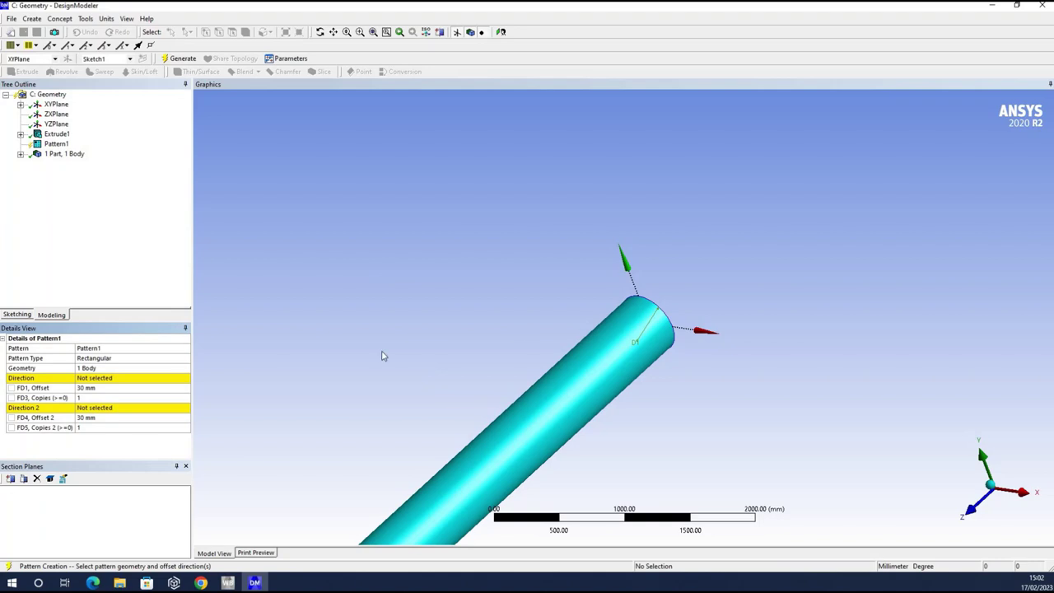
Step: Set the pattern's first direction along the XYPlane's positive X axis and its second direction along the positive Y axis
left_click(92, 379)
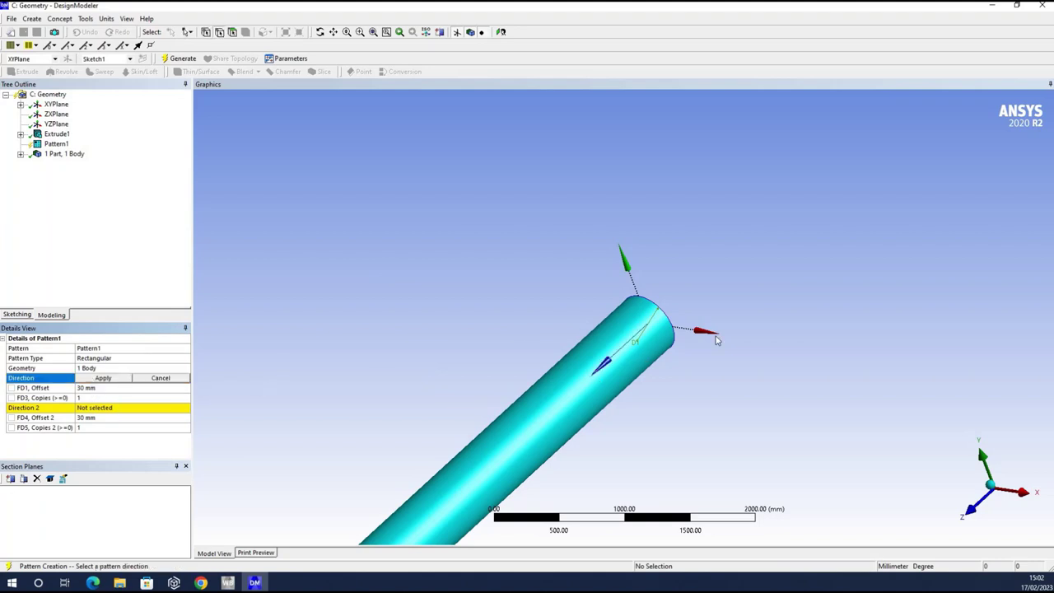
left_click(657, 329)
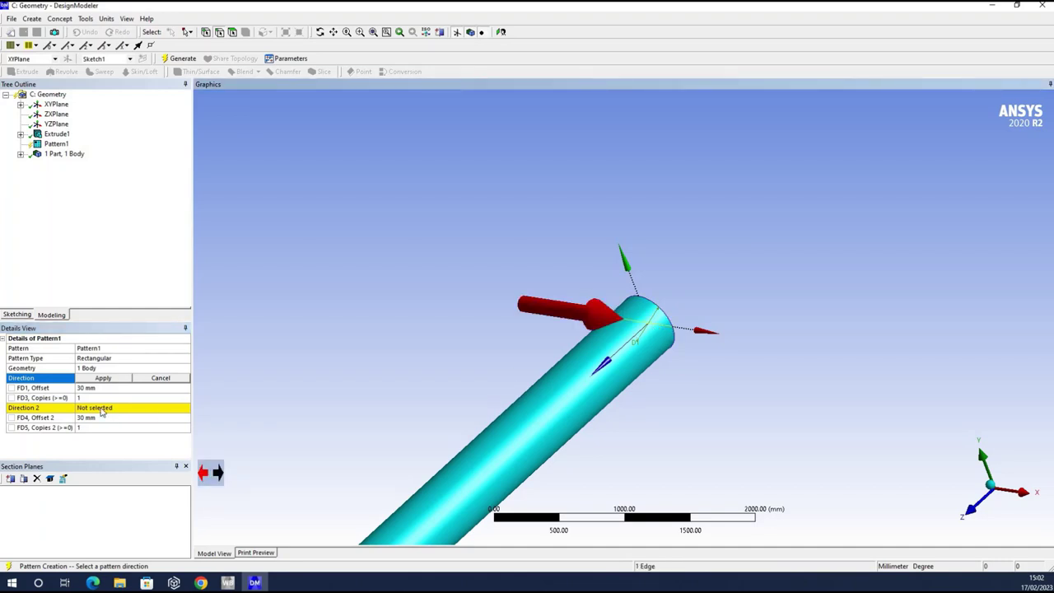
left_click(99, 379)
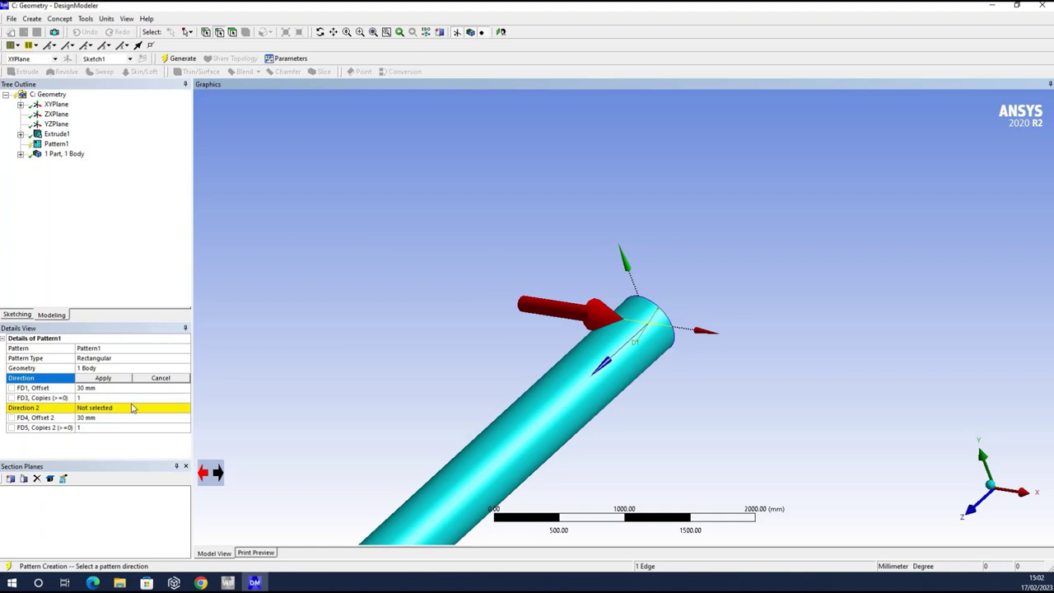
left_click(88, 409)
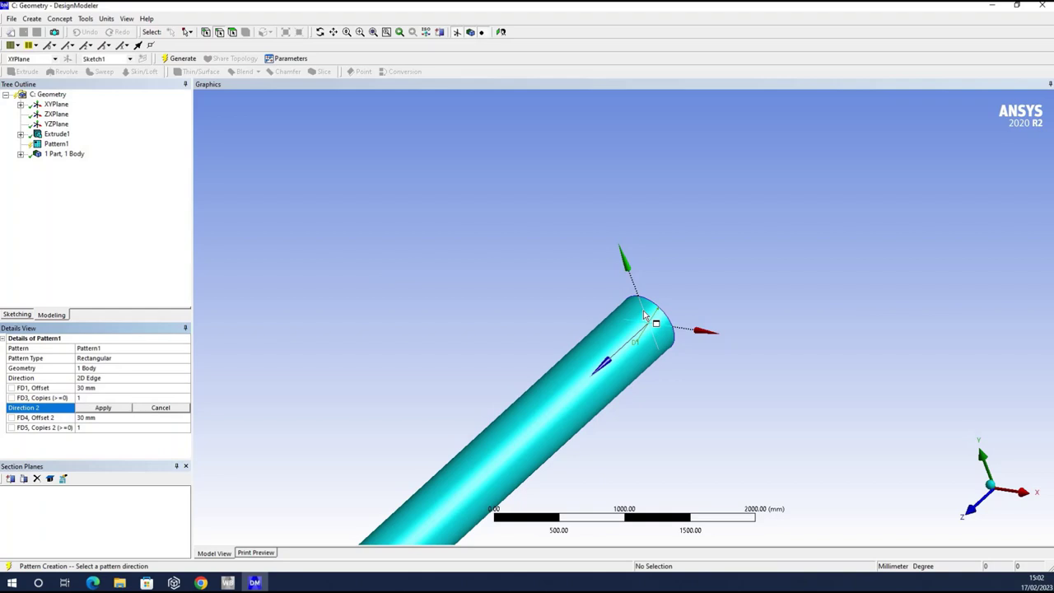
left_click(646, 318)
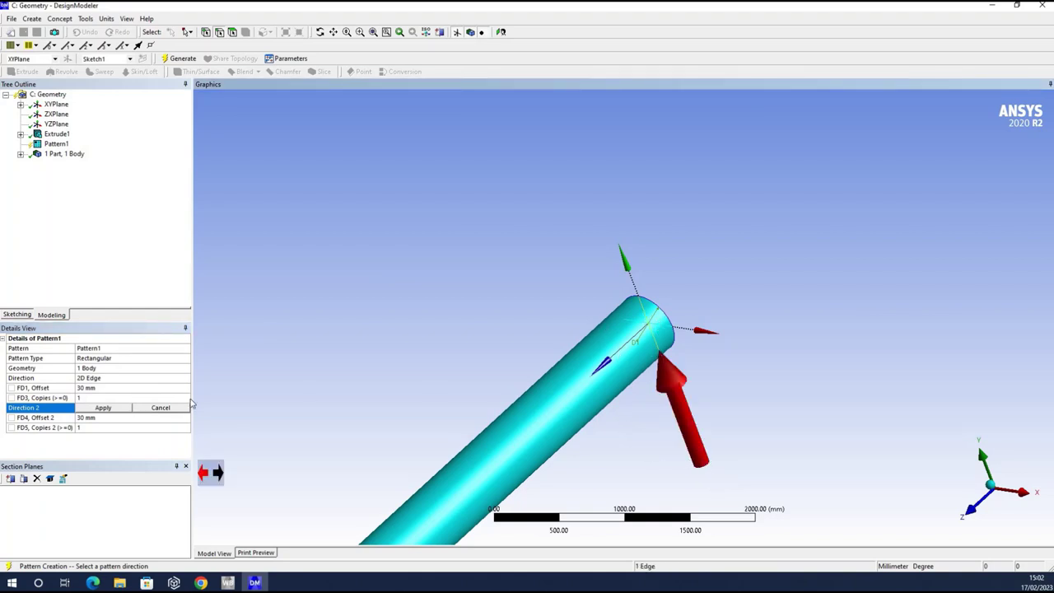
left_click(121, 409)
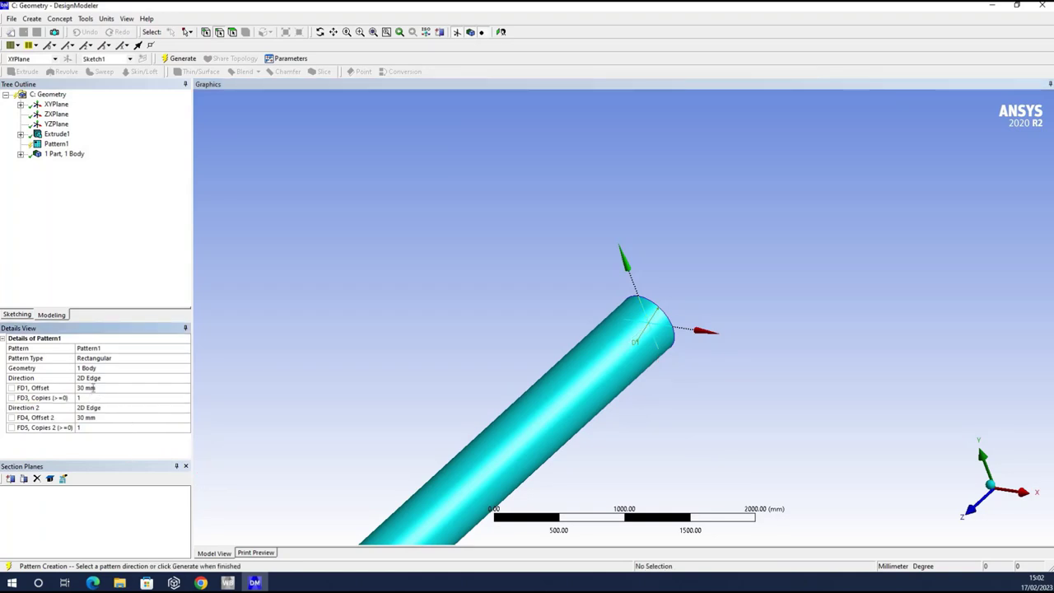
Step: Set the pattern to 1500 mm offset and 2 copies in both directions, and generate the pile group
left_click(92, 388)
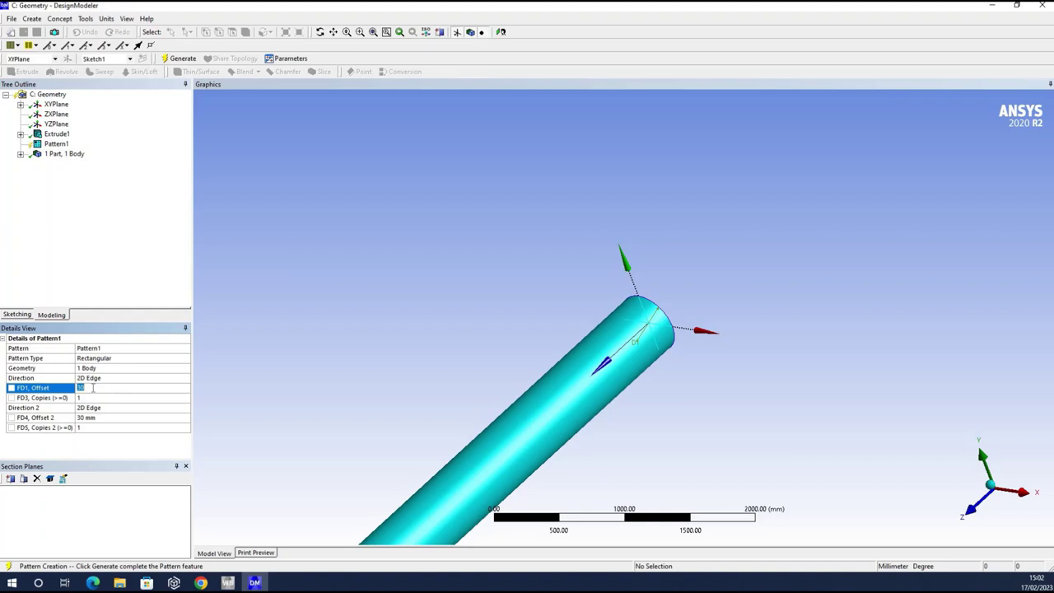
type("15")
left_click(91, 398)
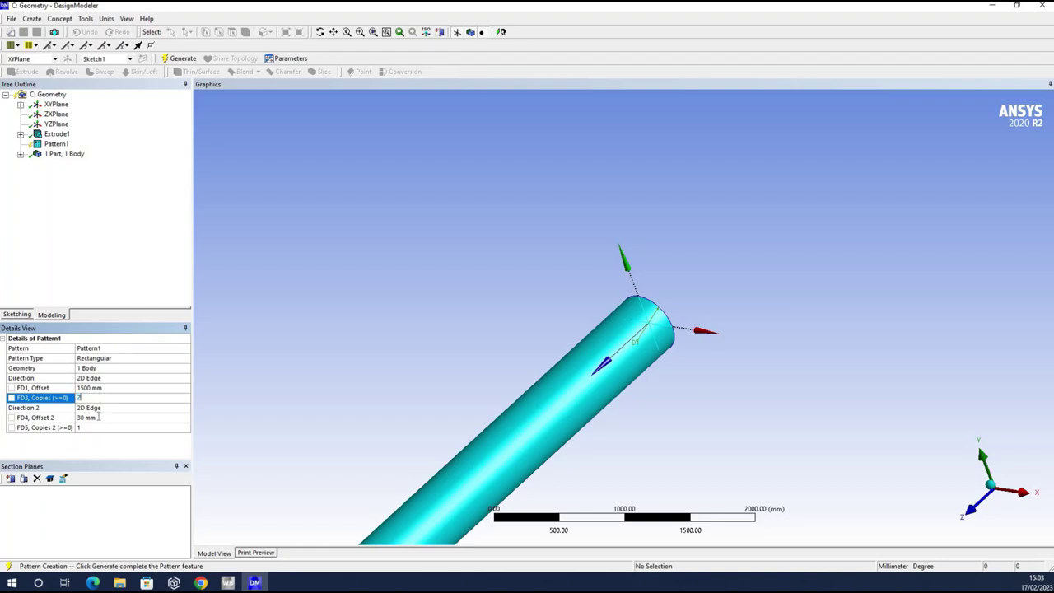
left_click(98, 417)
type("1500")
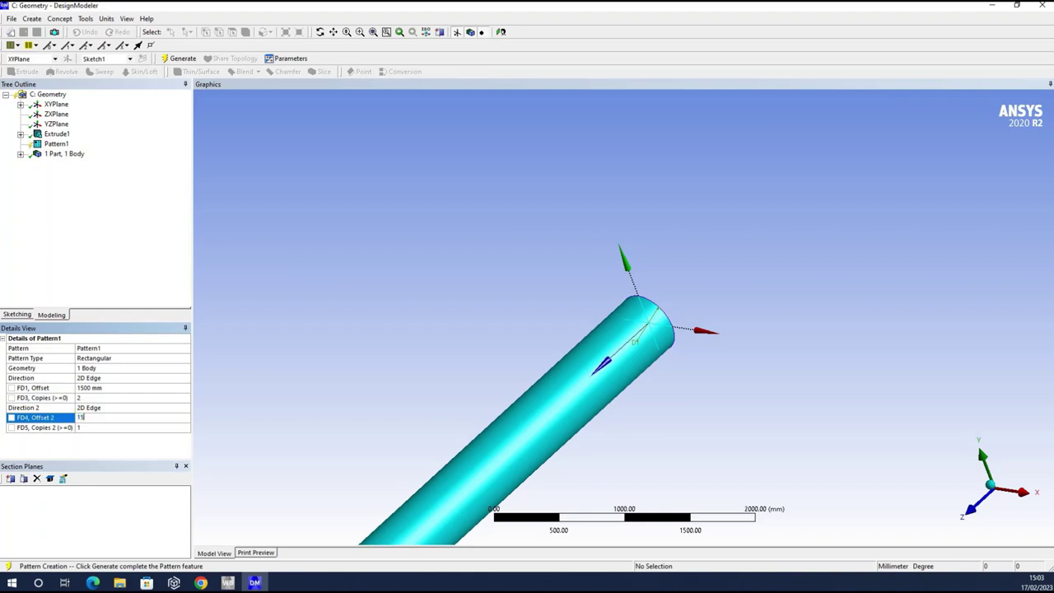
left_click(95, 427)
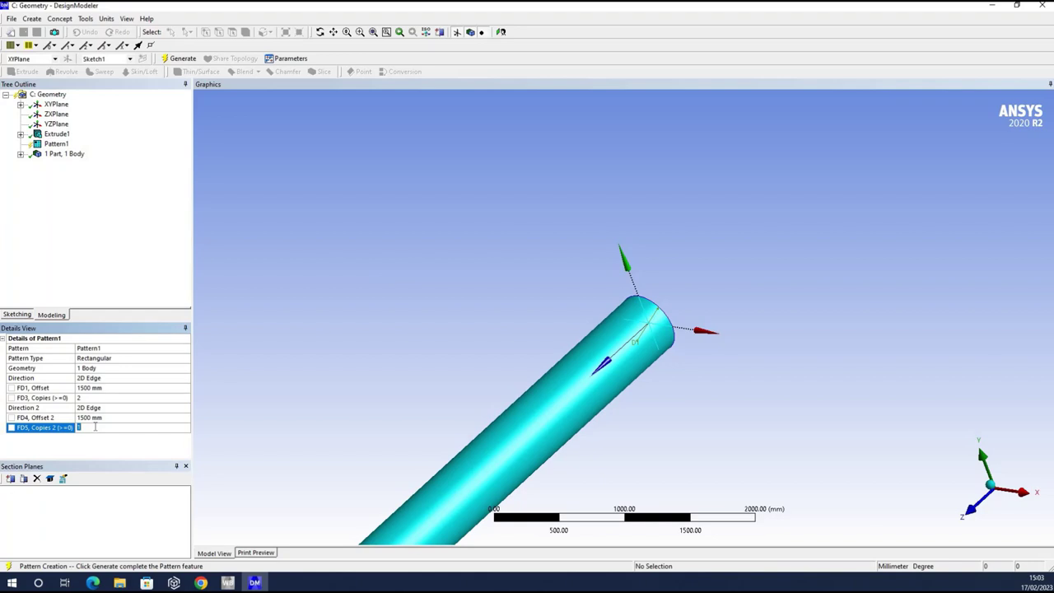
type("2")
left_click(177, 64)
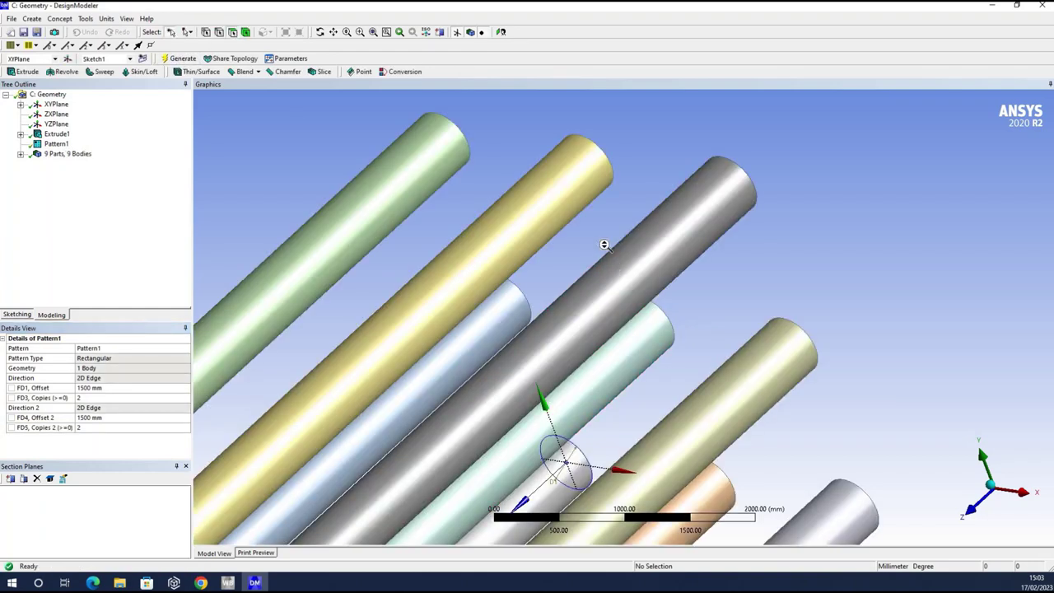
Step: Examine the pile group's layout from several angles and expand the XYPlane and the list of solid bodies in the tree
scroll(598, 240, "down", 10)
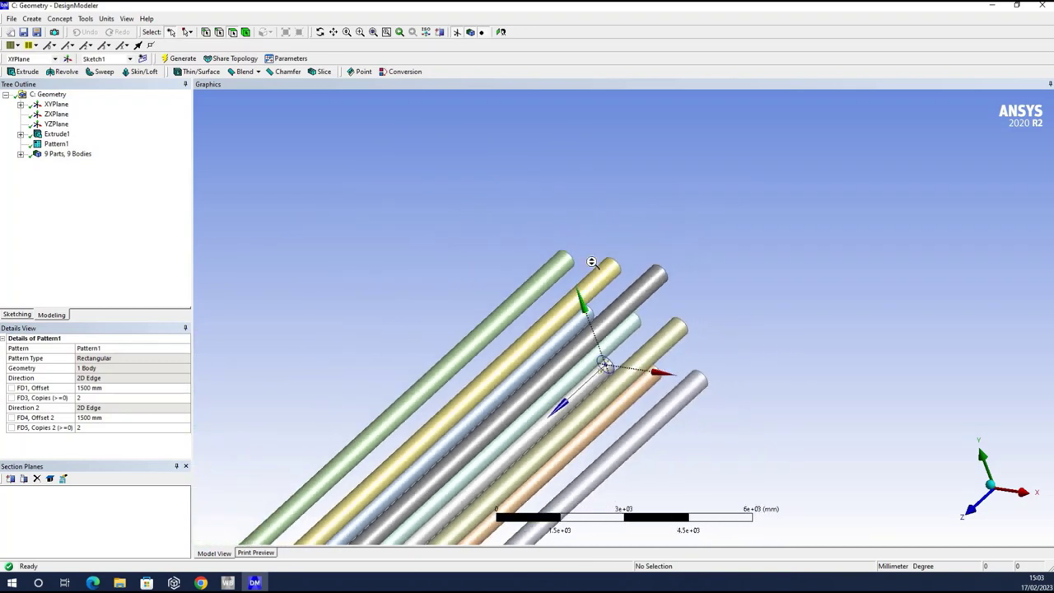
scroll(667, 420, "down", 4)
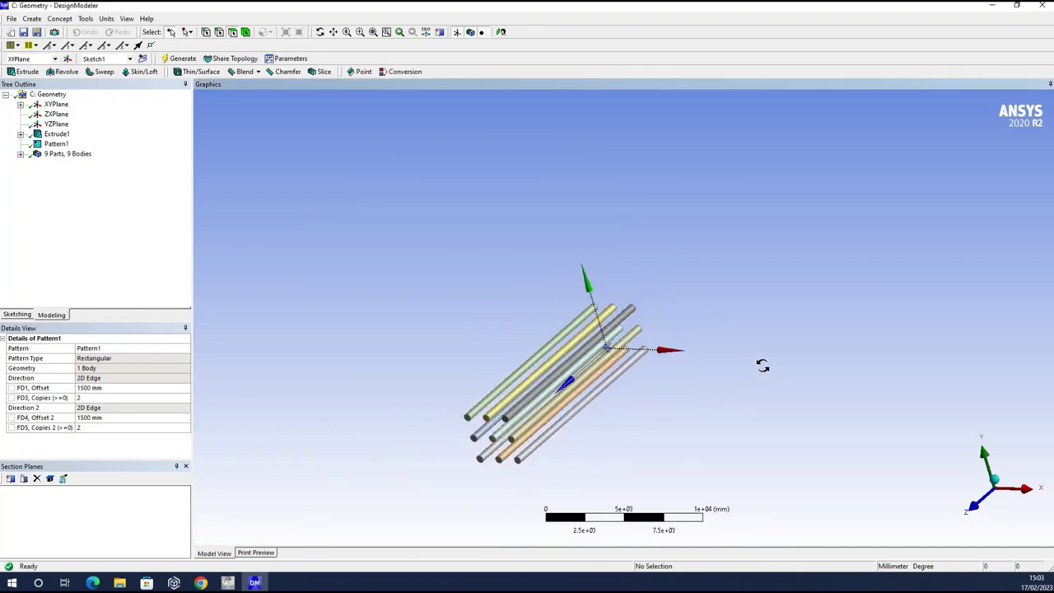
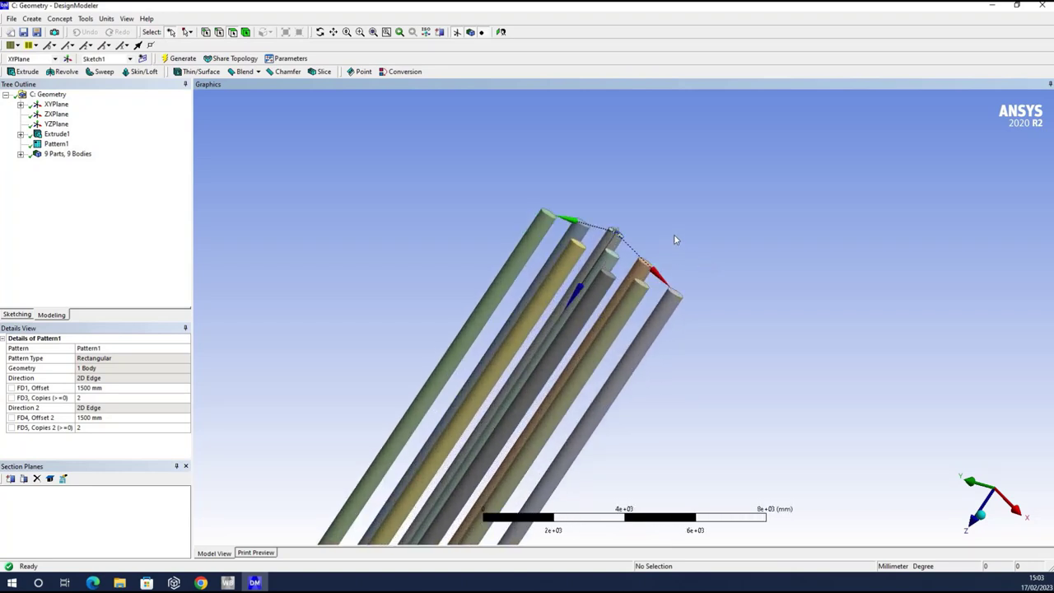
scroll(672, 248, "down", 6)
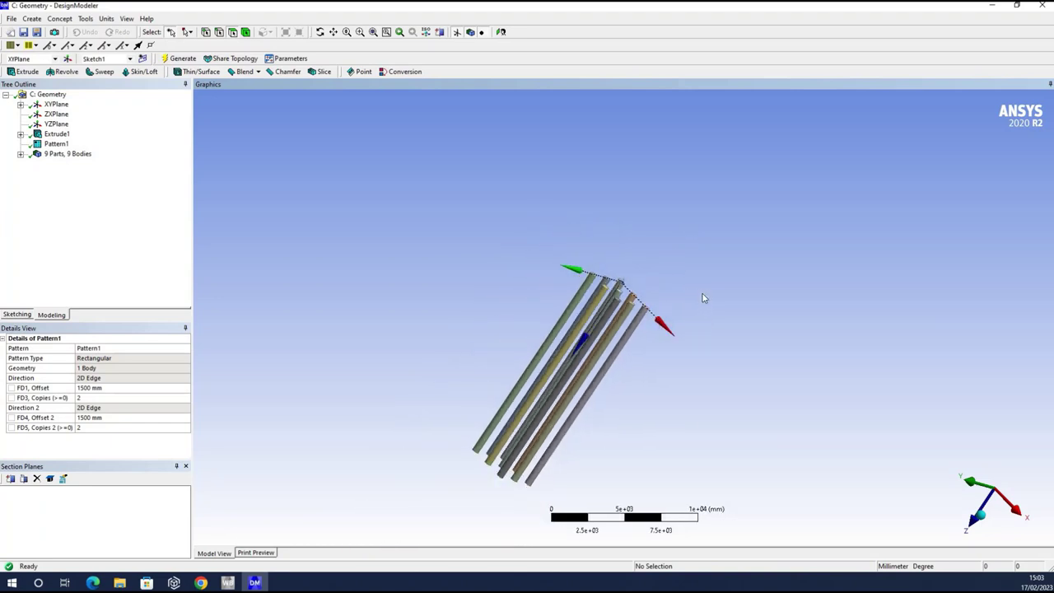
scroll(707, 293, "up", 4)
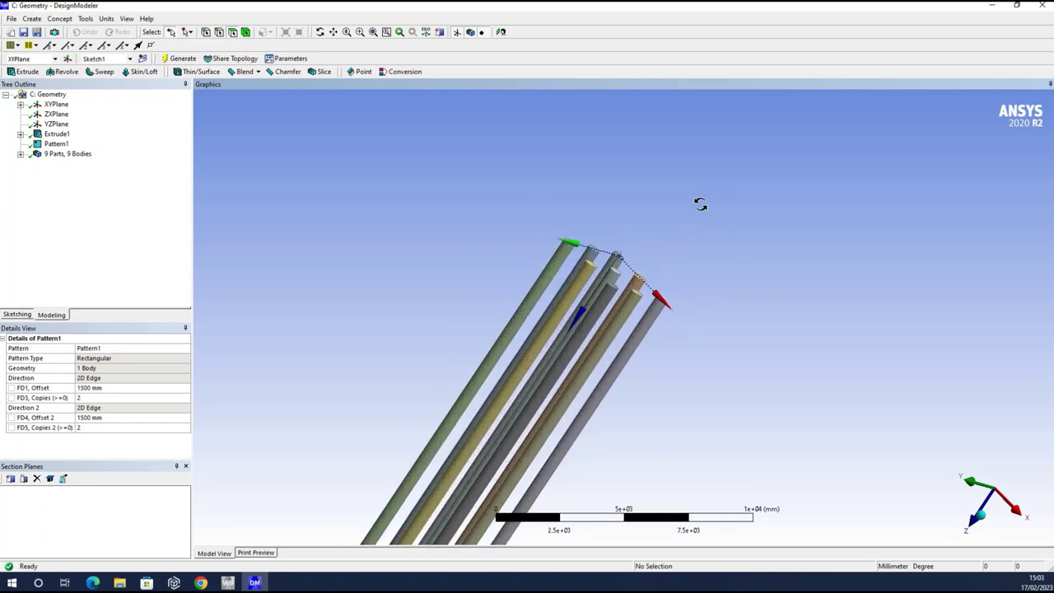
middle_click_drag(655, 214, 587, 315)
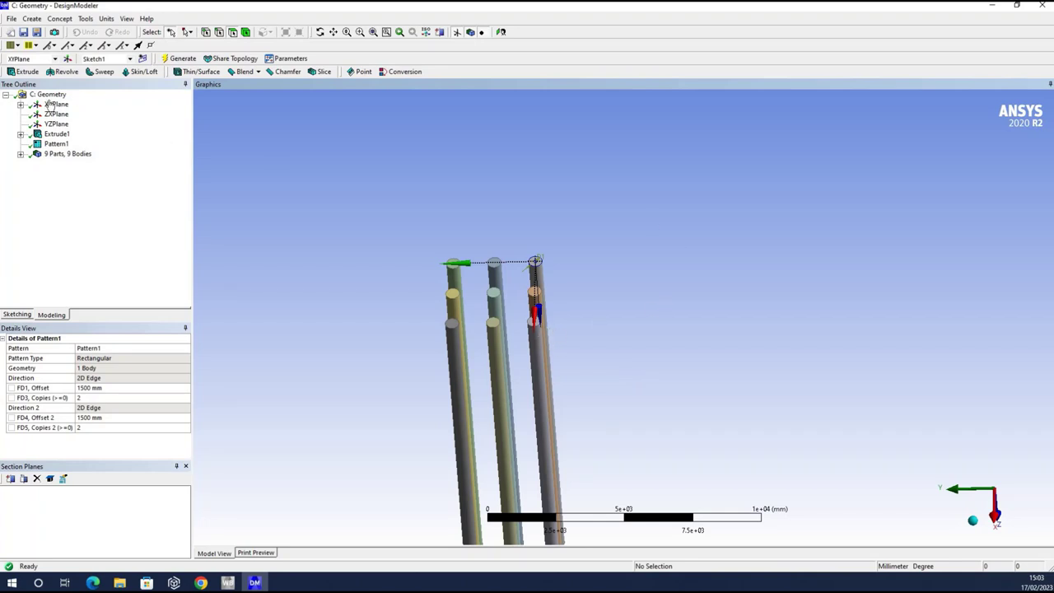
left_click(19, 105)
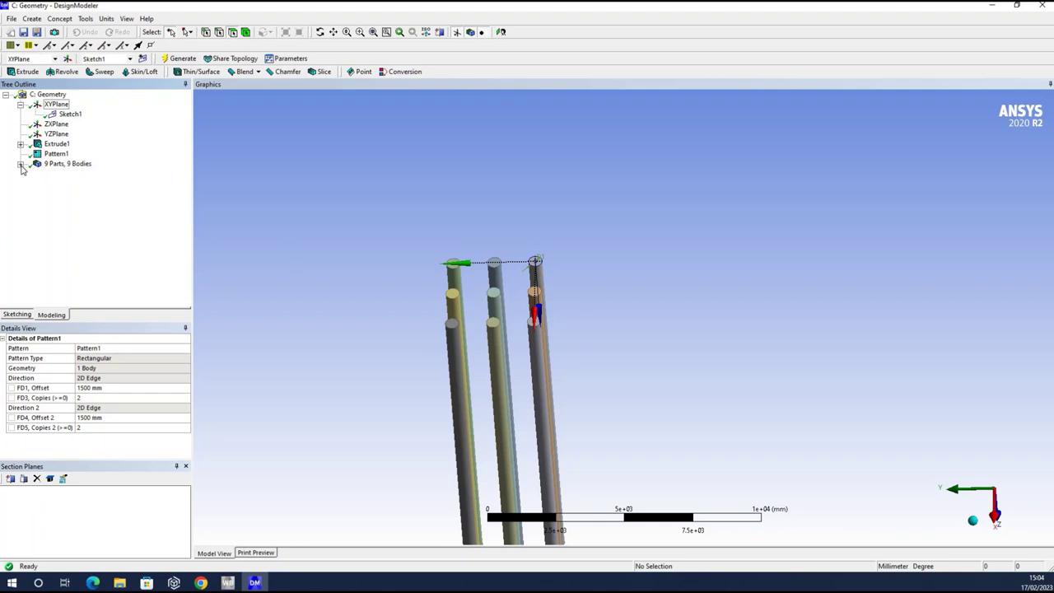
double_click(68, 165)
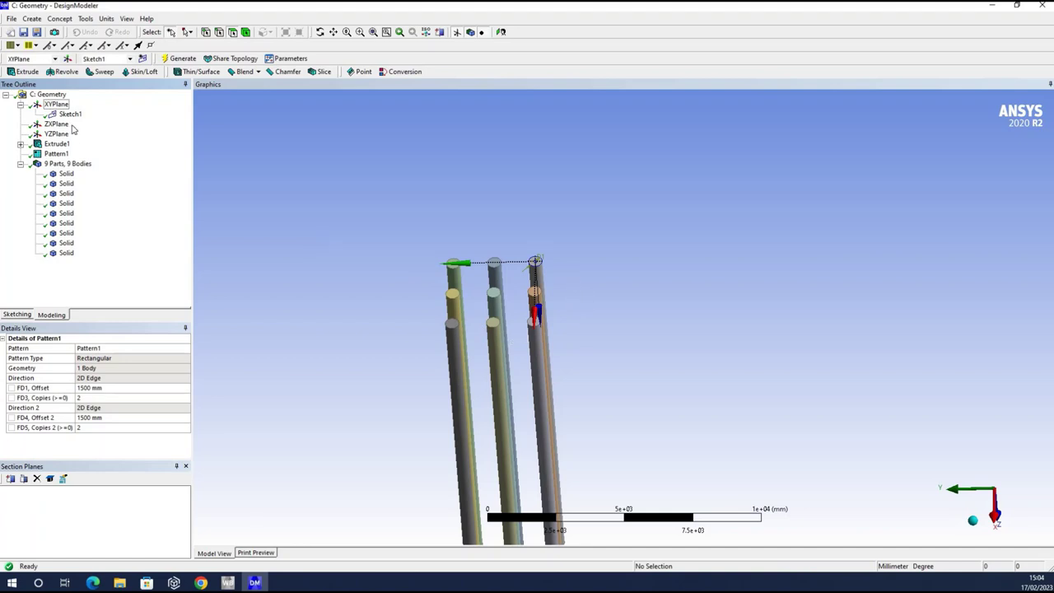
Step: Create a new sketch on the XYPlane and view the plane face-on
left_click(55, 105)
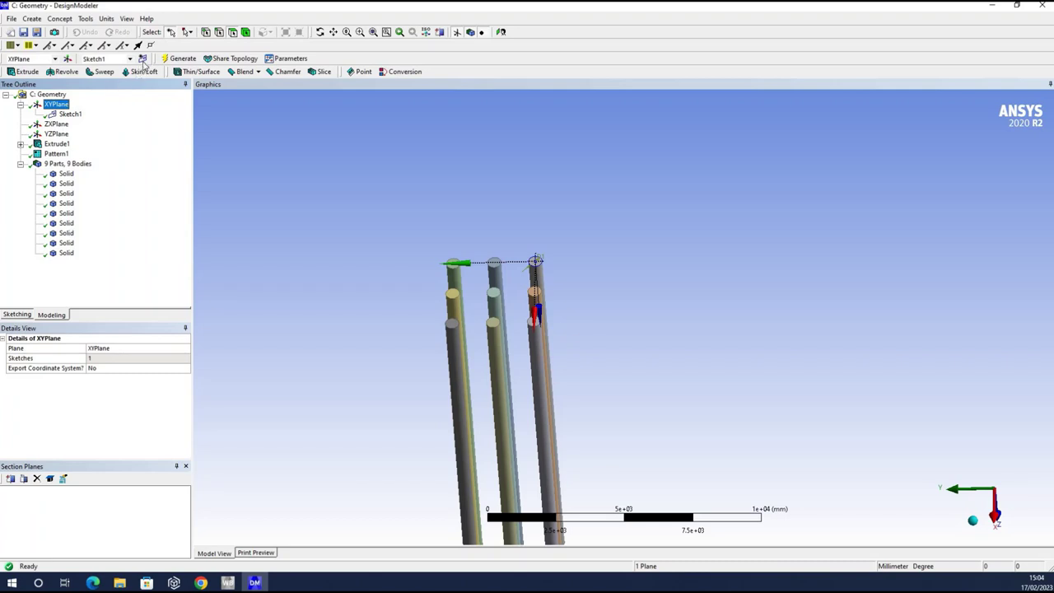
left_click(143, 59)
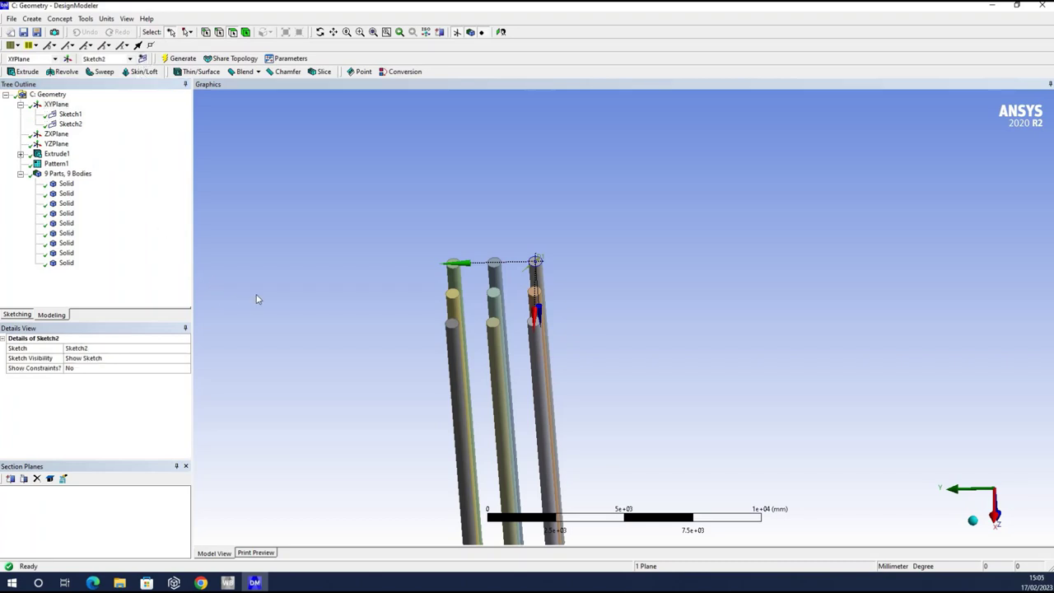
left_click(500, 32)
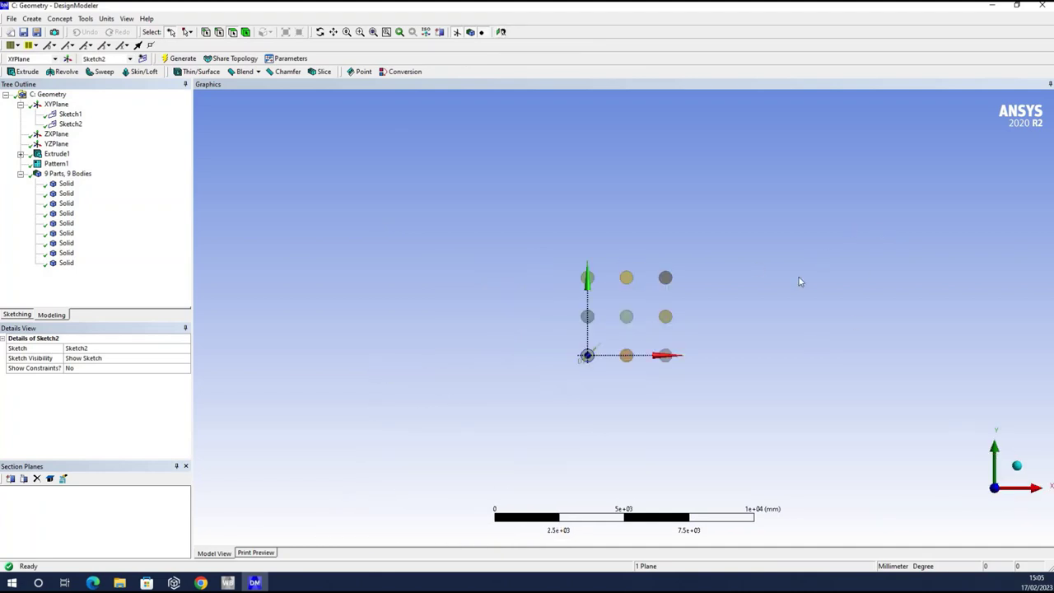
Step: Sketch a rectangle about 4900 mm square around all nine piles, with roughly equal margins on every side
left_click(17, 313)
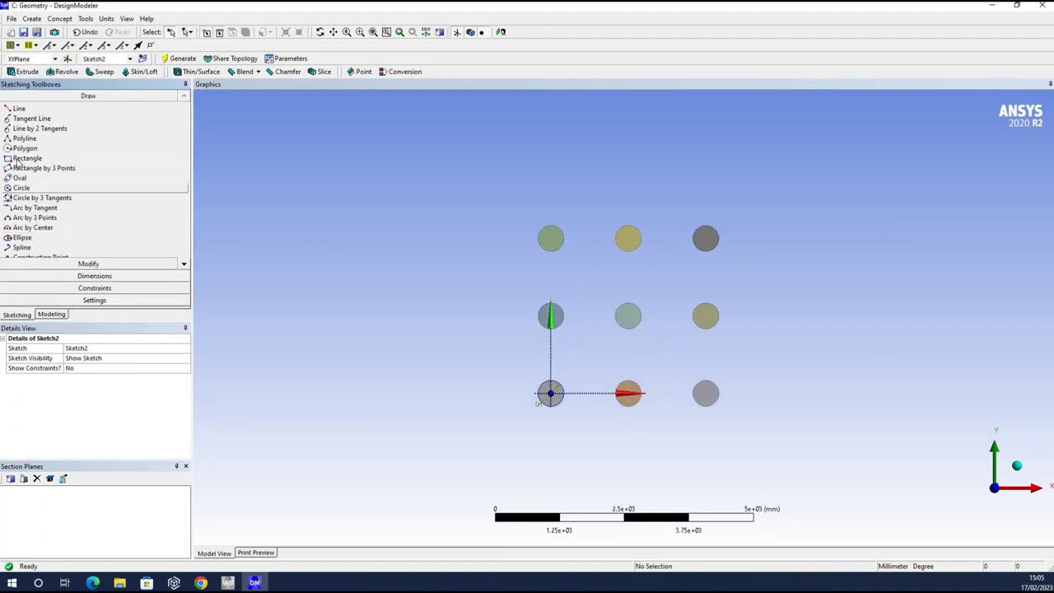
left_click(499, 191)
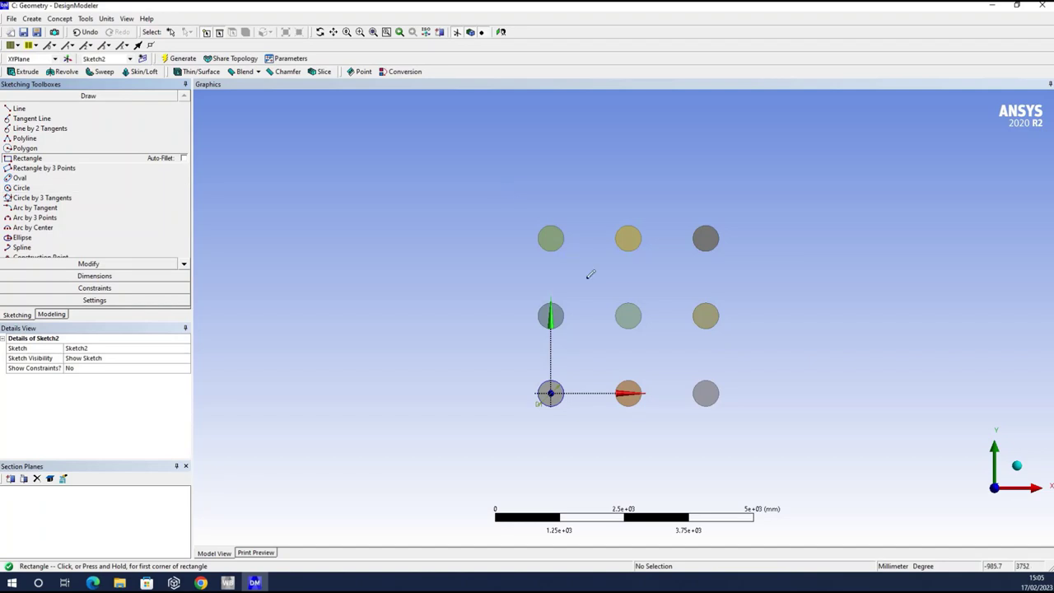
left_click(751, 445)
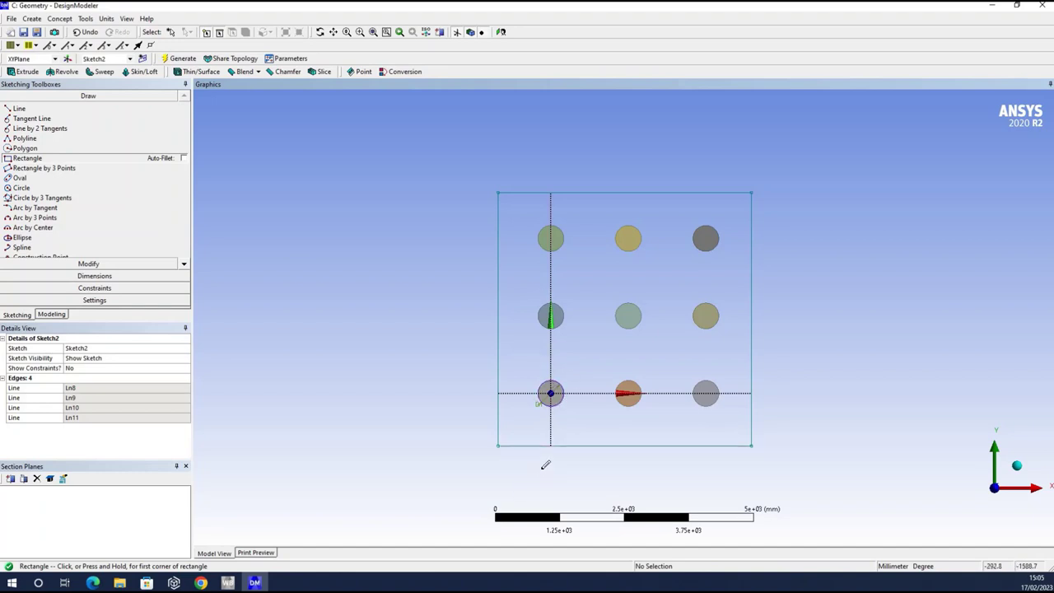
Step: Dimension the height and the width of the rectangle around the piles
left_click(80, 279)
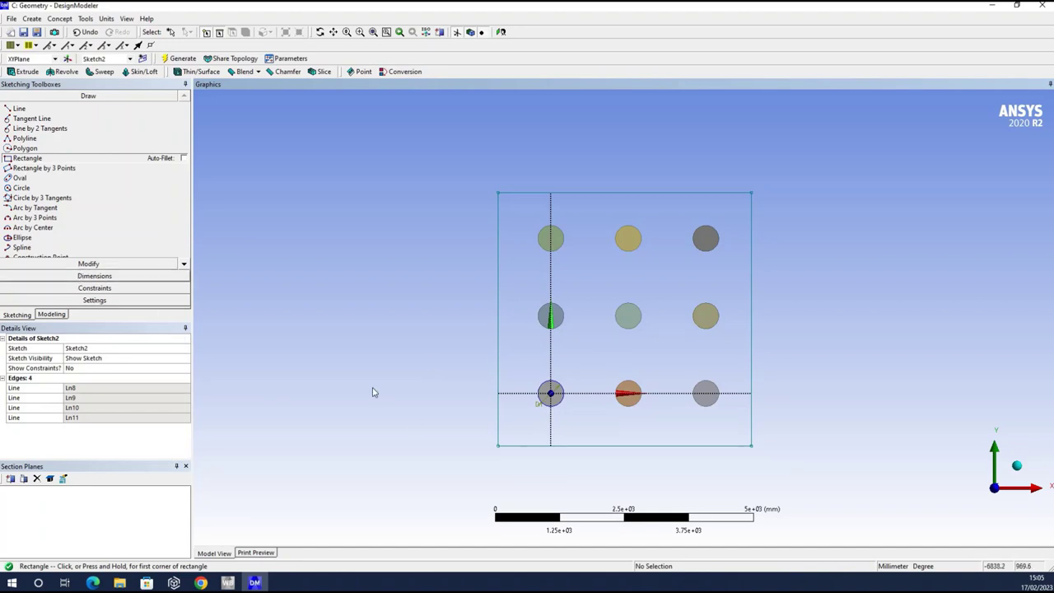
left_click(485, 323)
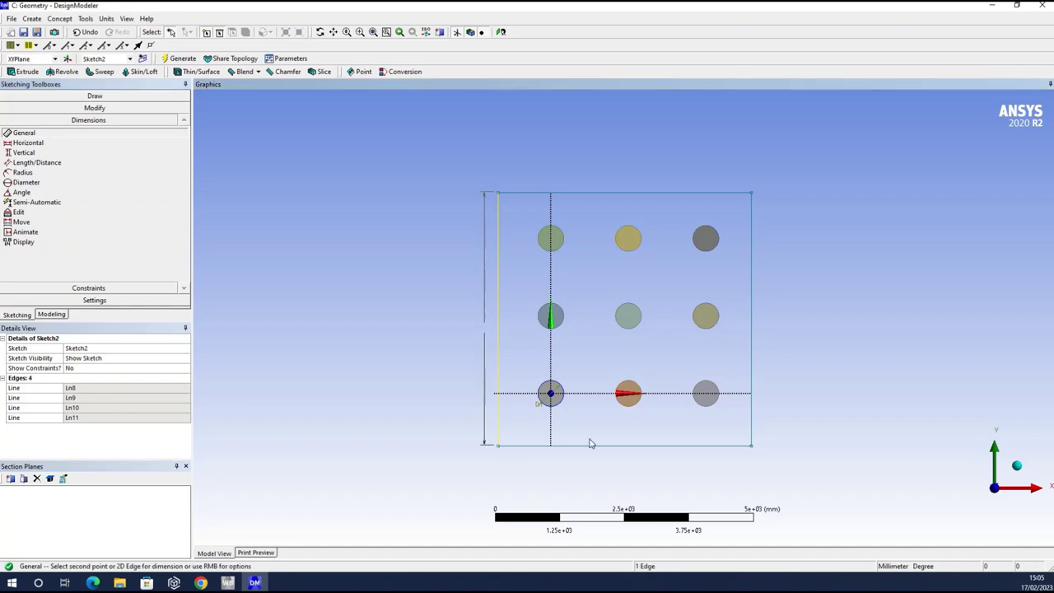
left_click(610, 450)
left_click(606, 467)
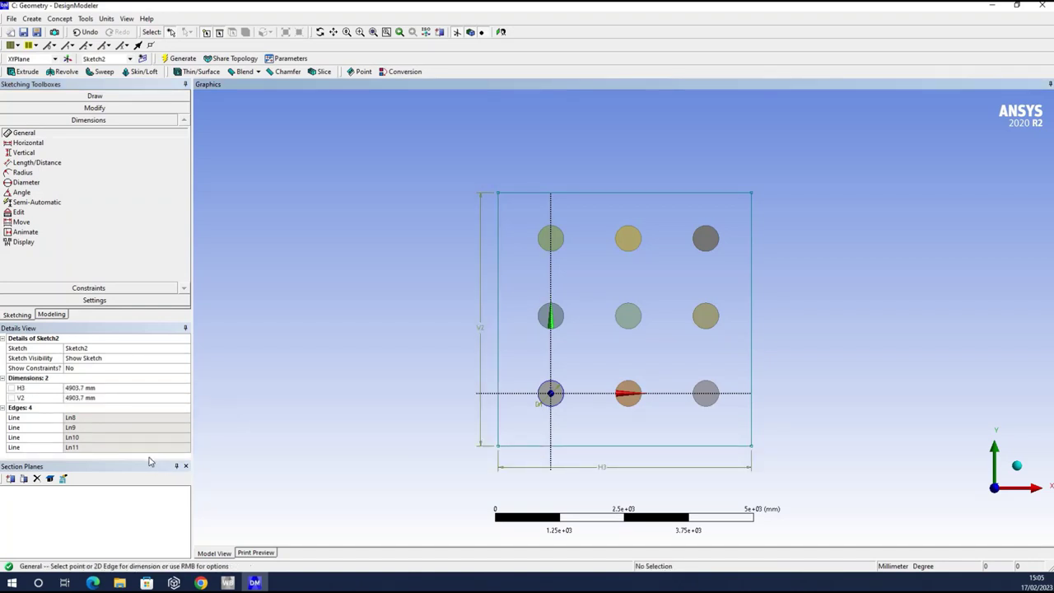
Step: Set both the rectangle's horizontal and vertical dimensions to 4500 mm
left_click(88, 387)
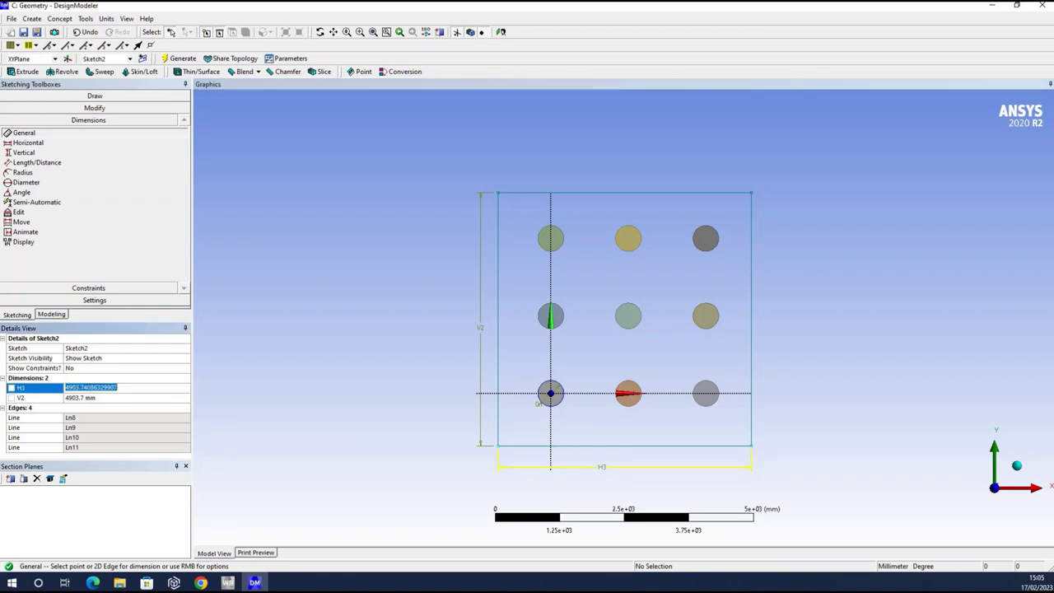
type("4500")
key("Return")
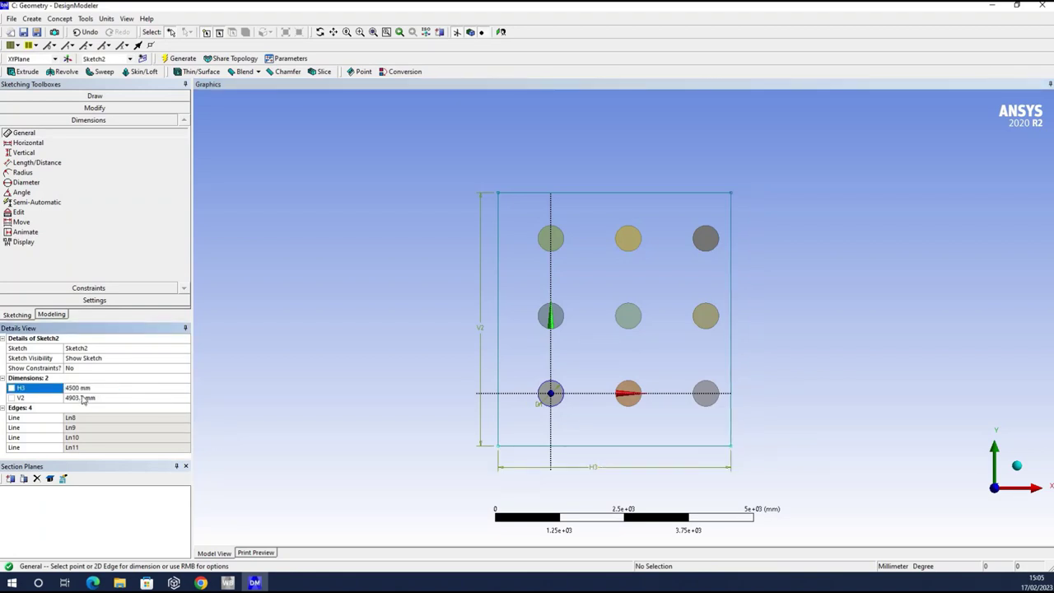
left_click(82, 397)
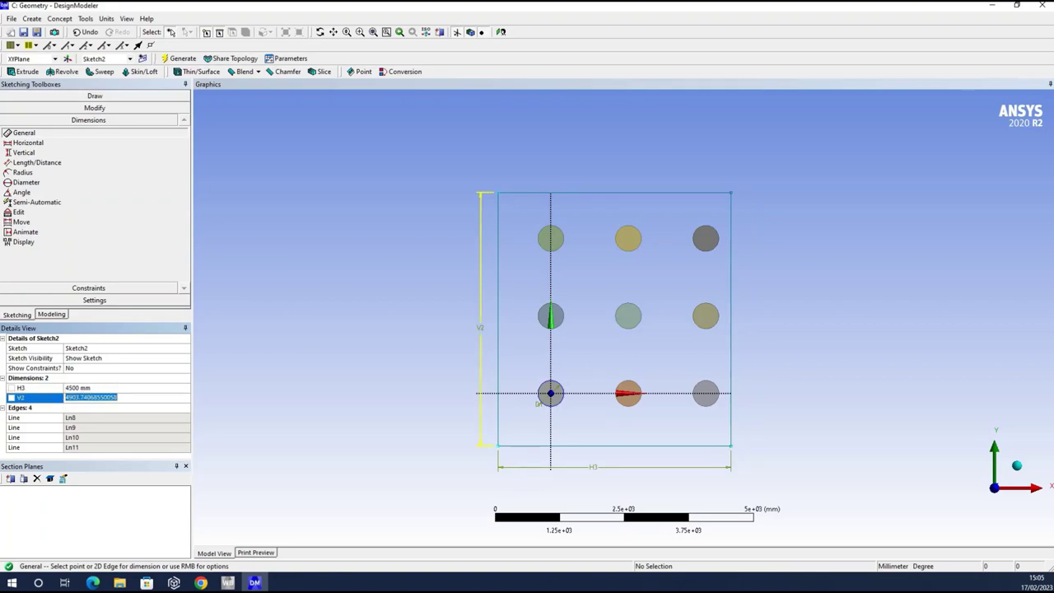
type("4500")
key("Return")
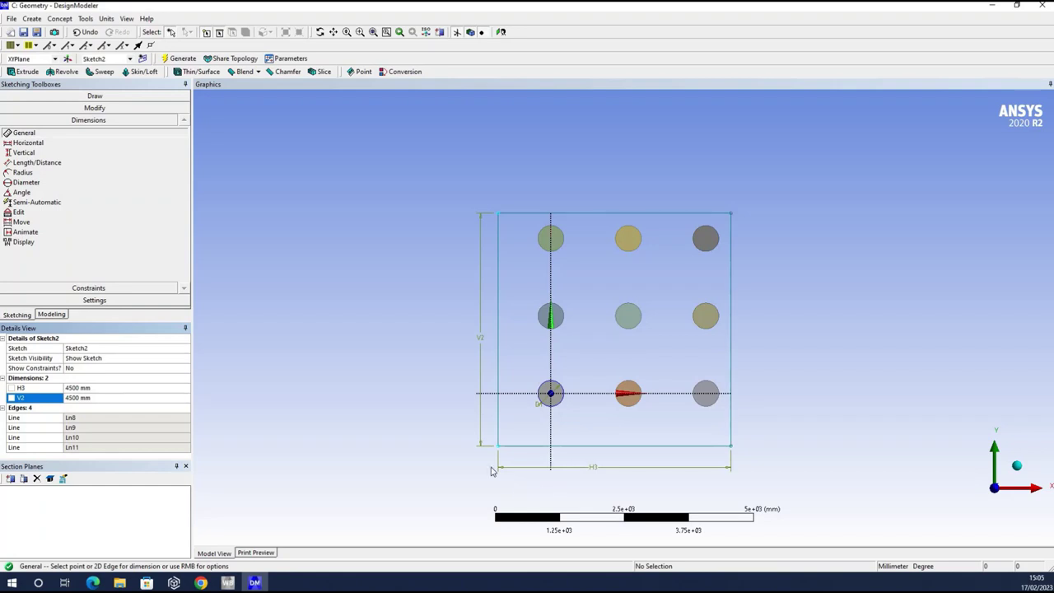
left_click(499, 372)
key("Escape")
left_click(28, 142)
left_click(512, 428)
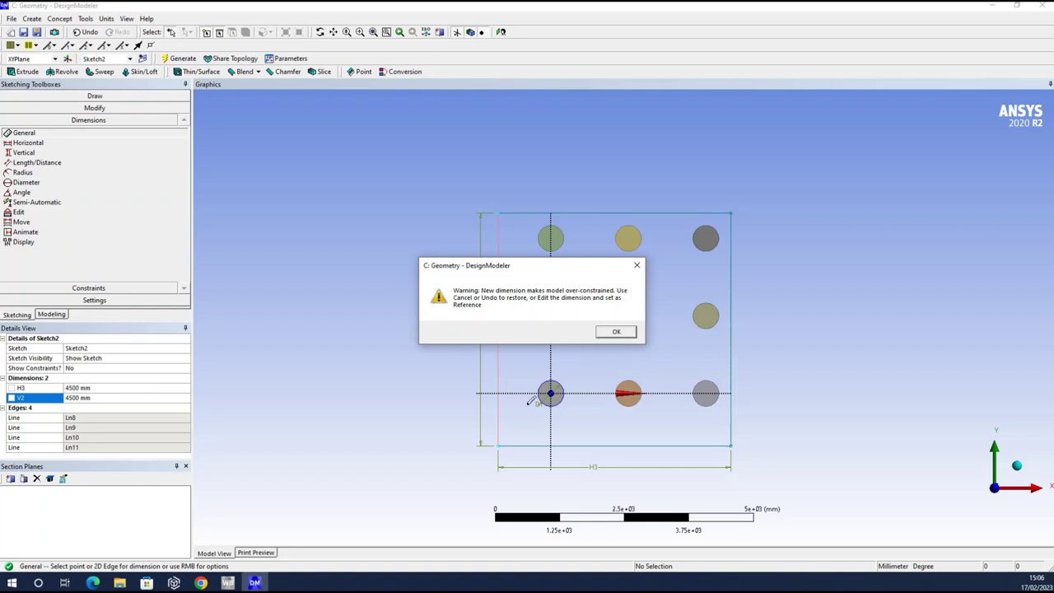
key("Return")
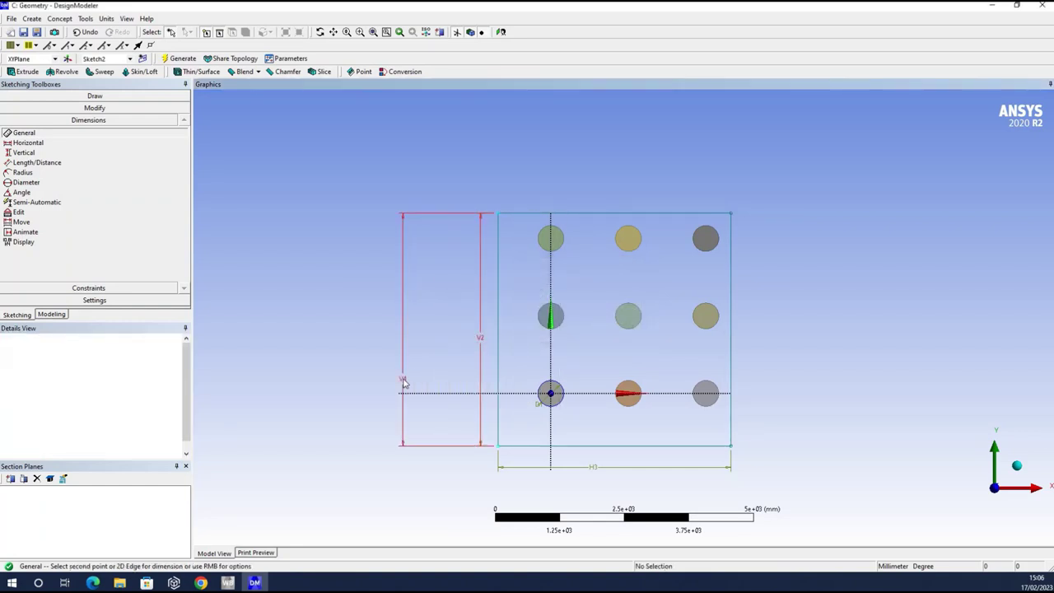
left_click(403, 381)
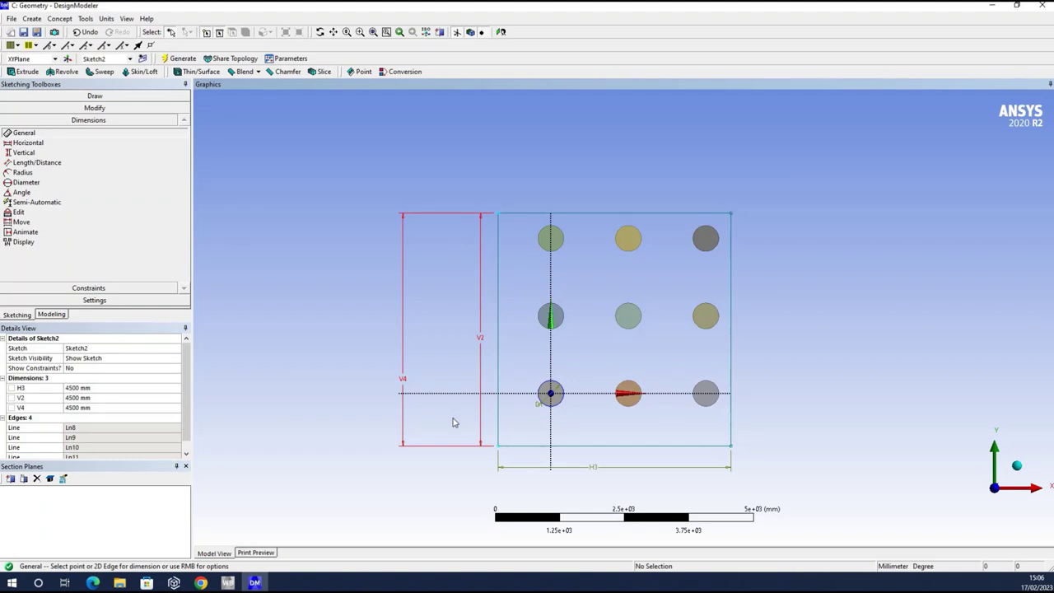
key("ctrl+z")
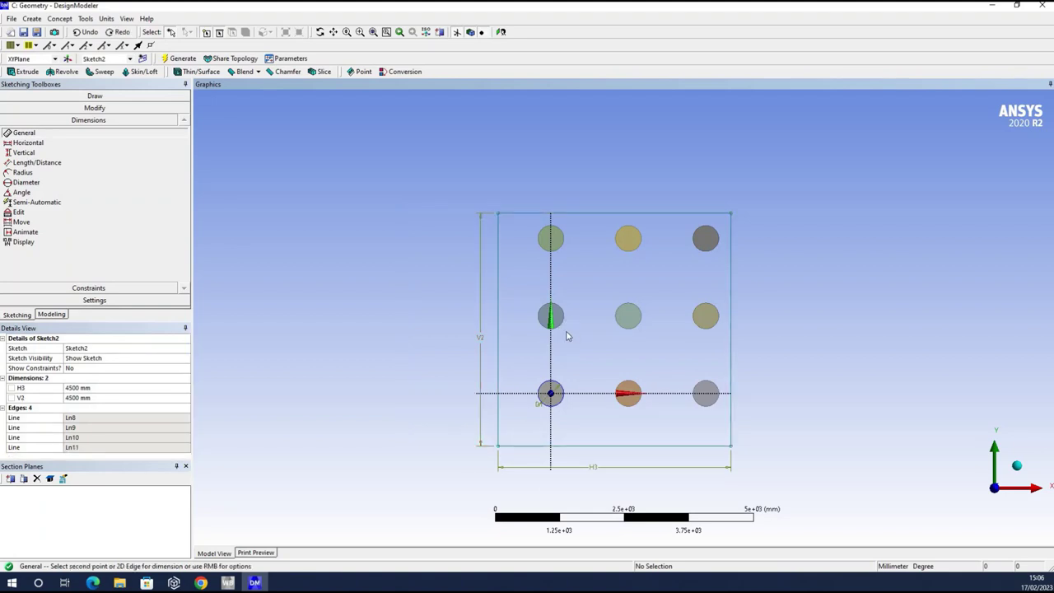
Step: Add a horizontal dimension between the rectangle's left edge and the vertical axis, and set it to 750 mm
left_click(27, 144)
left_click(498, 428)
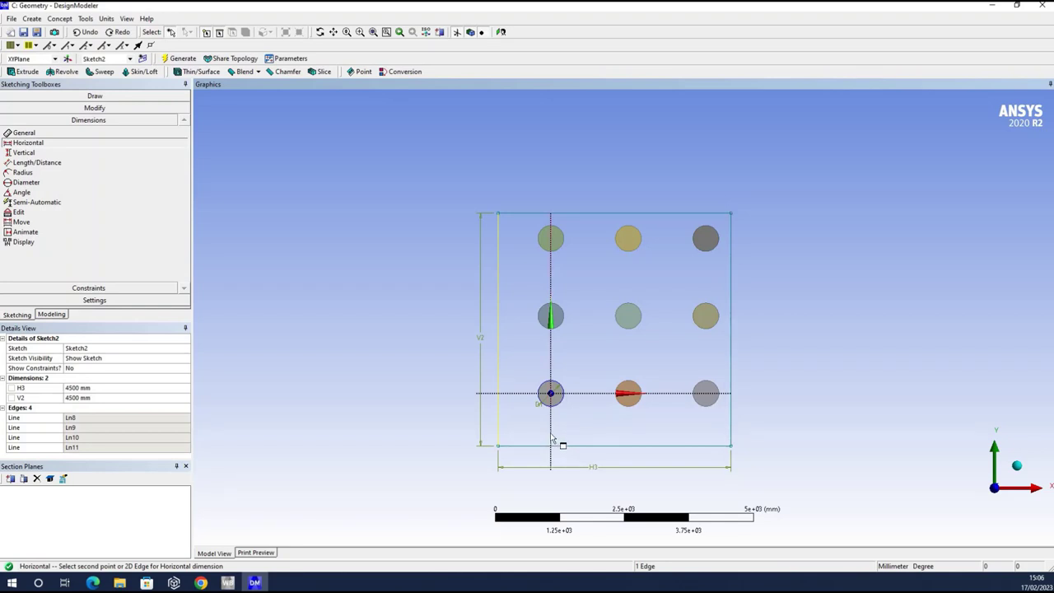
left_click(545, 467)
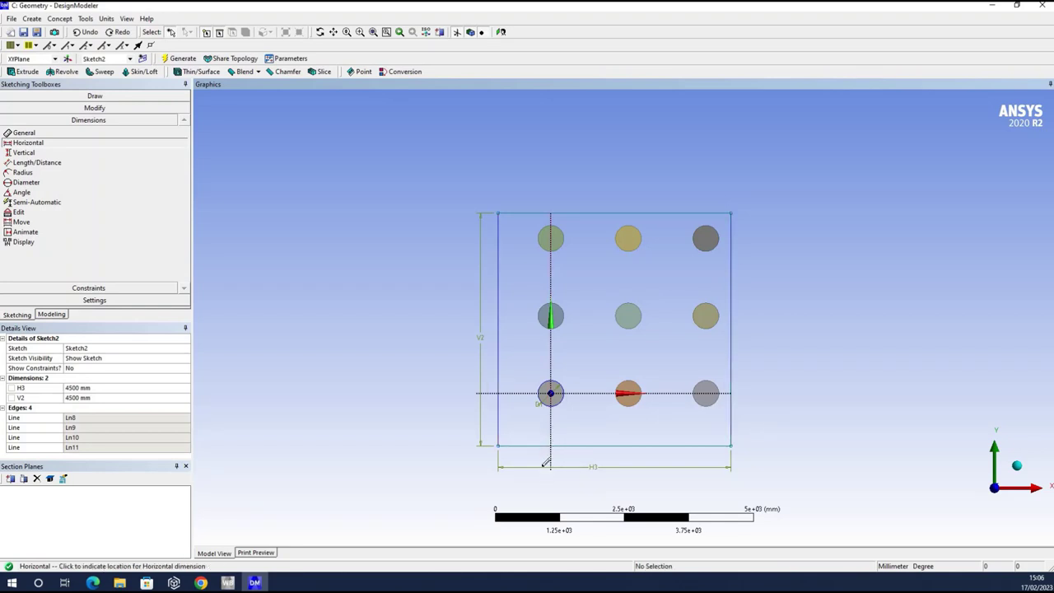
left_click(129, 461)
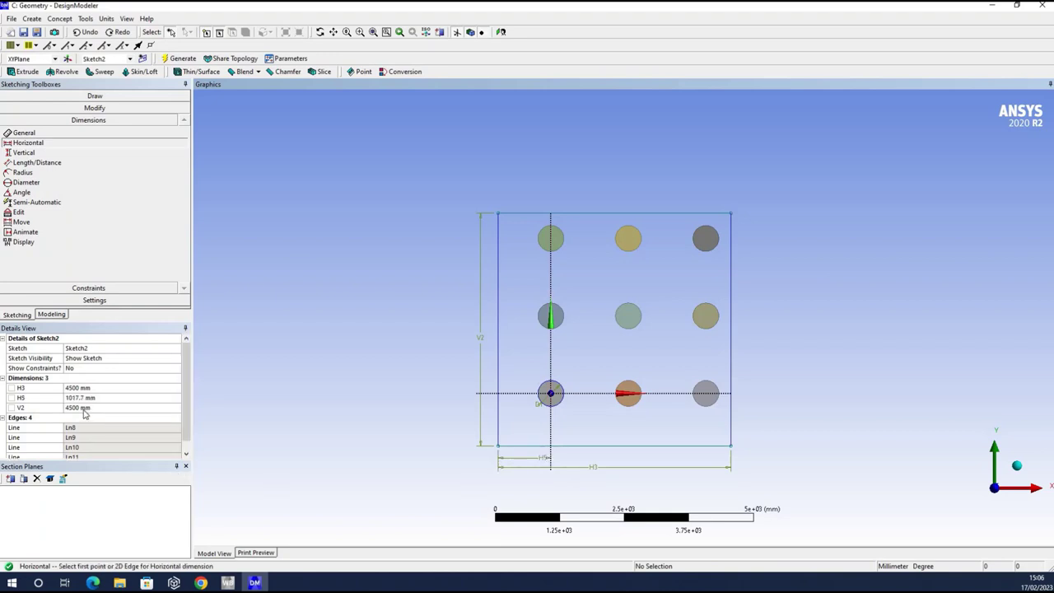
left_click(88, 398)
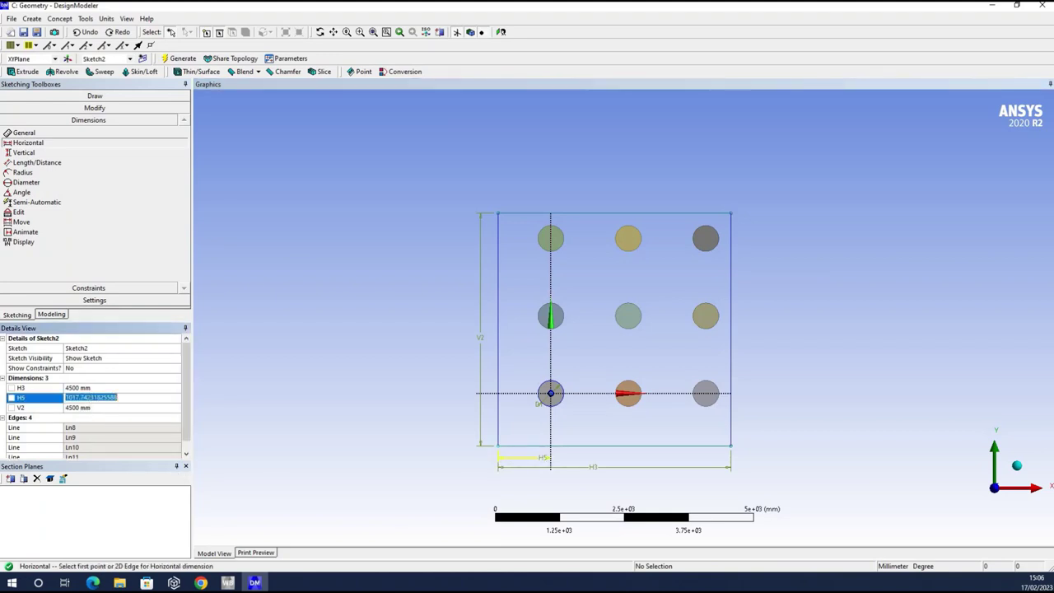
type("750")
key("Return")
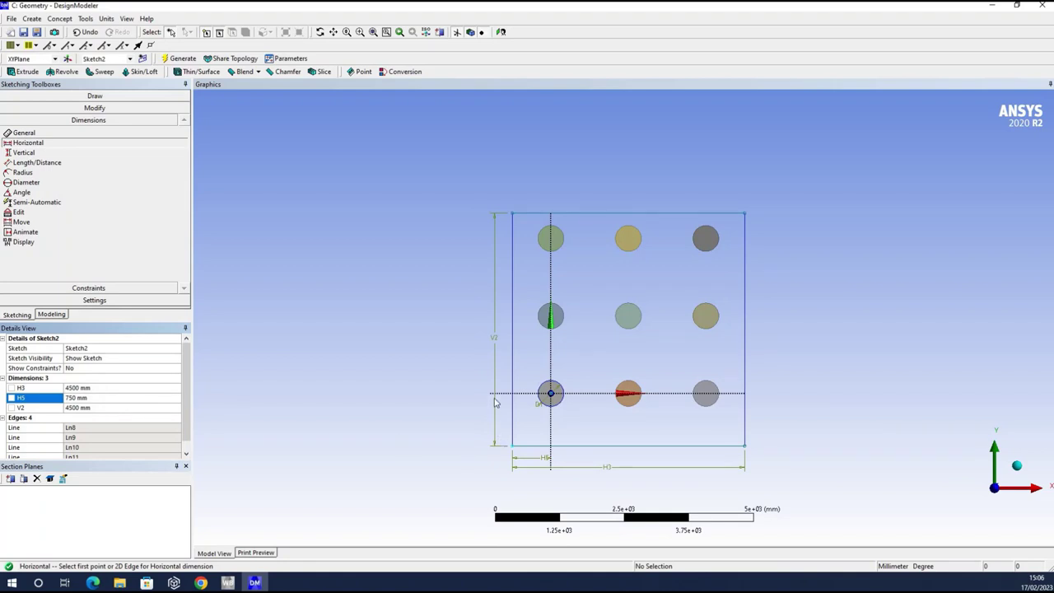
Step: Add a vertical dimension between the rectangle's bottom edge and the horizontal axis, and set it to 750 mm
left_click(24, 152)
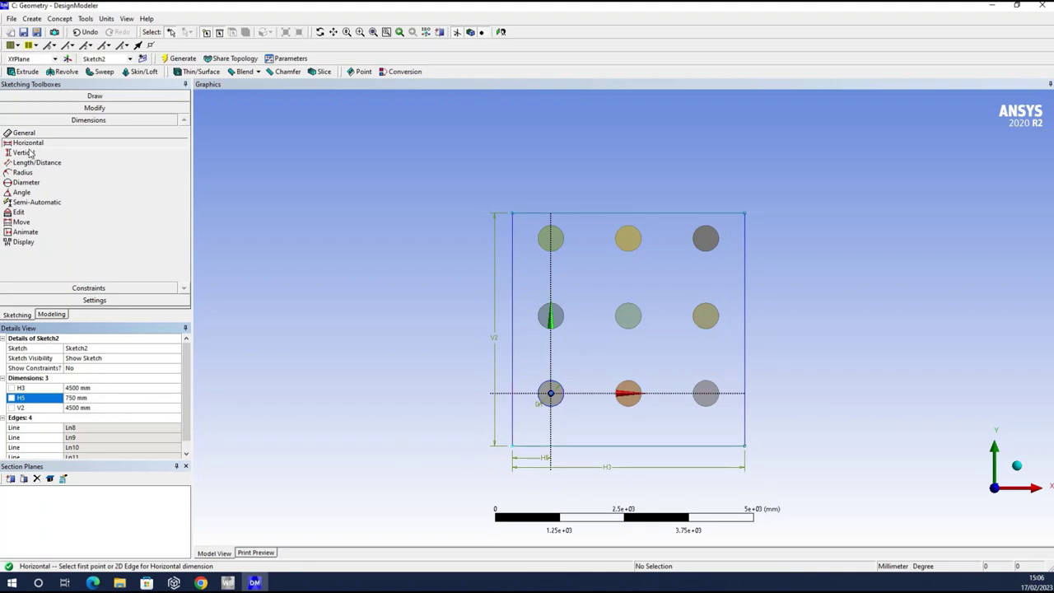
left_click(535, 445)
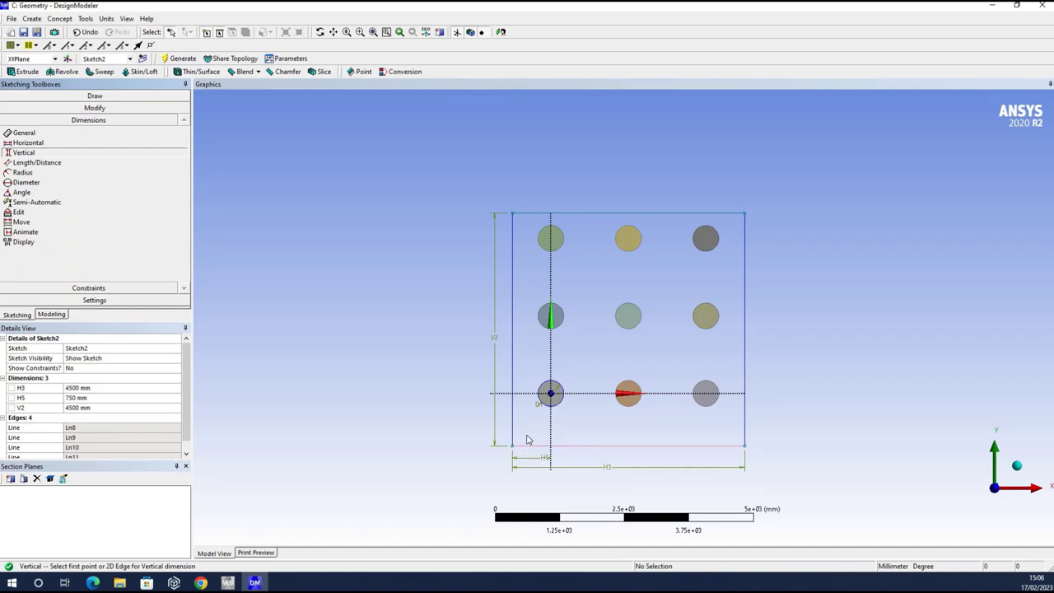
left_click(495, 396)
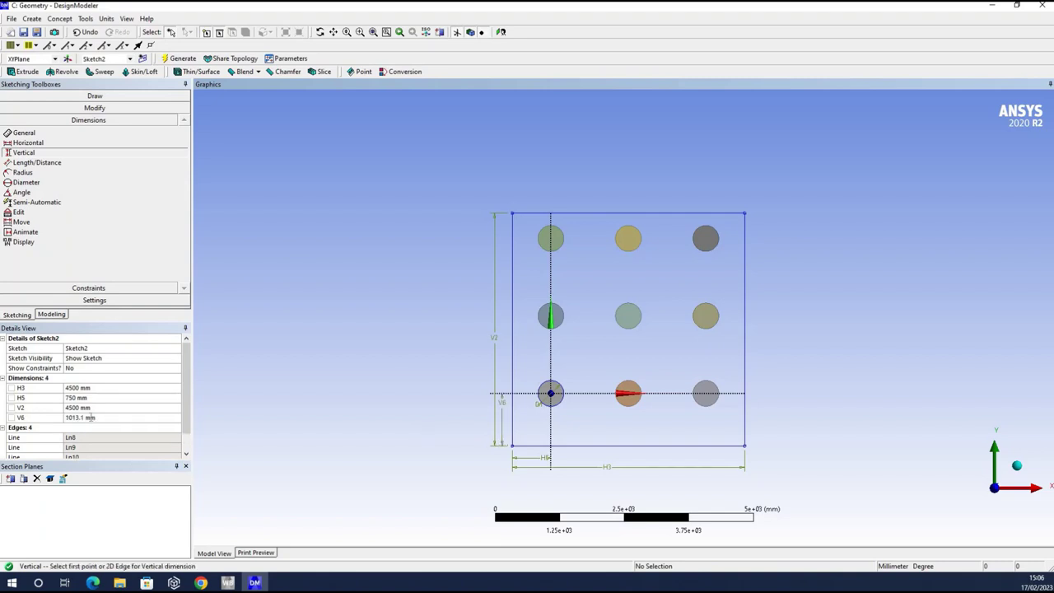
left_click(93, 418)
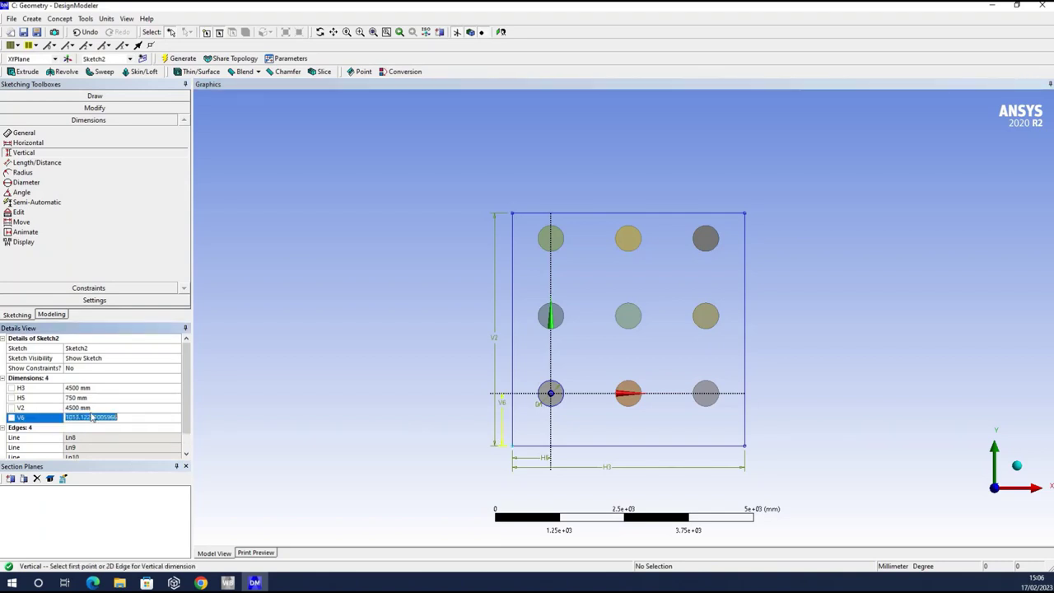
type("750")
key("Return")
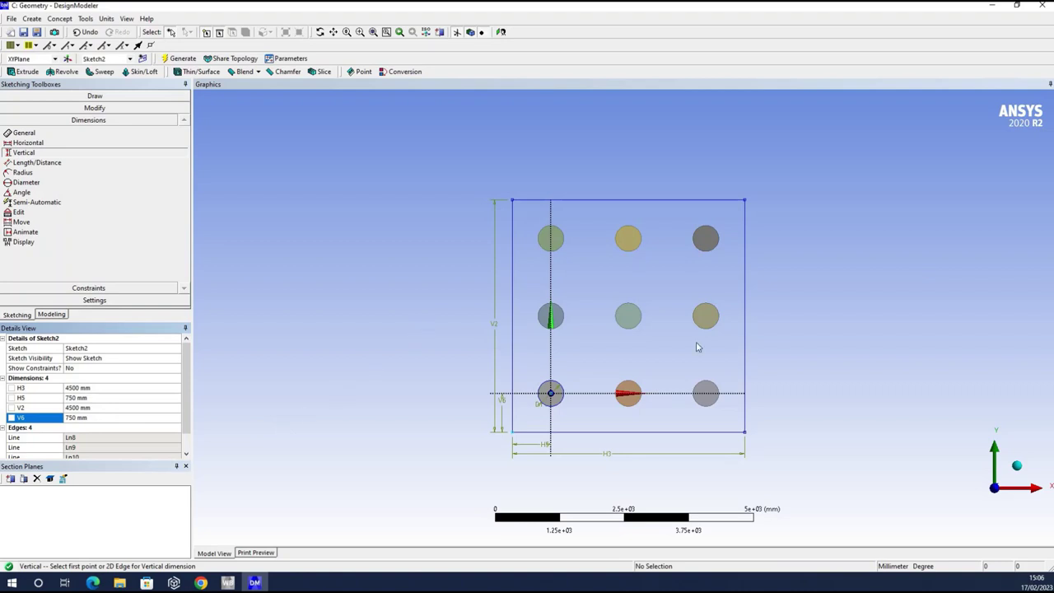
Step: Start an extrusion of the 4500 mm square sketch and set its depth to 500 mm
scroll(816, 275, "down", 3)
mouse_move(737, 292)
middle_mouse_down()
mouse_move(587, 286)
mouse_move(417, 299)
mouse_move(532, 275)
mouse_move(582, 290)
mouse_move(605, 234)
mouse_move(593, 227)
middle_mouse_up()
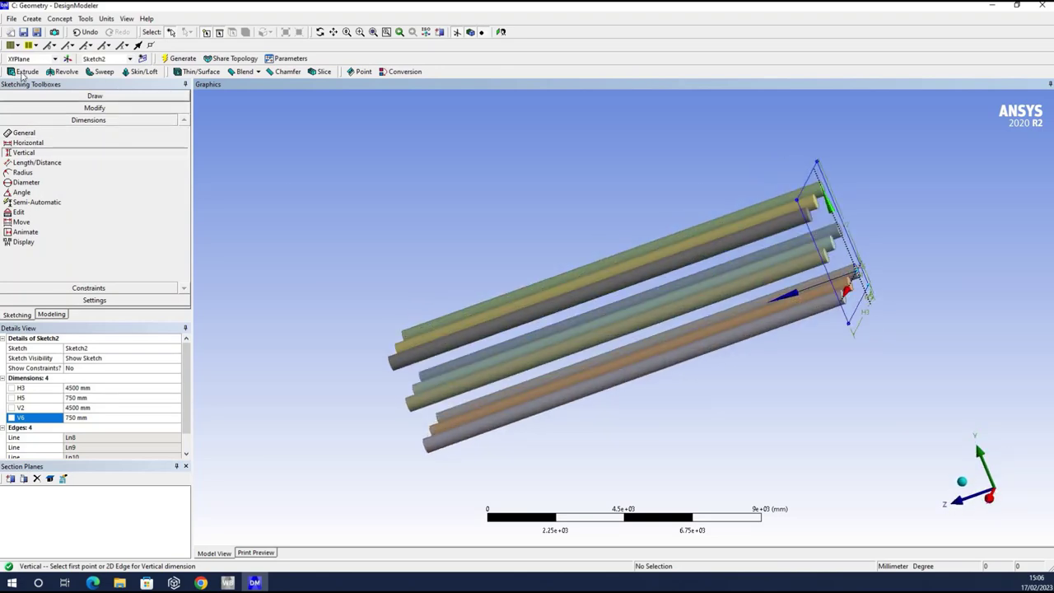
left_click(23, 73)
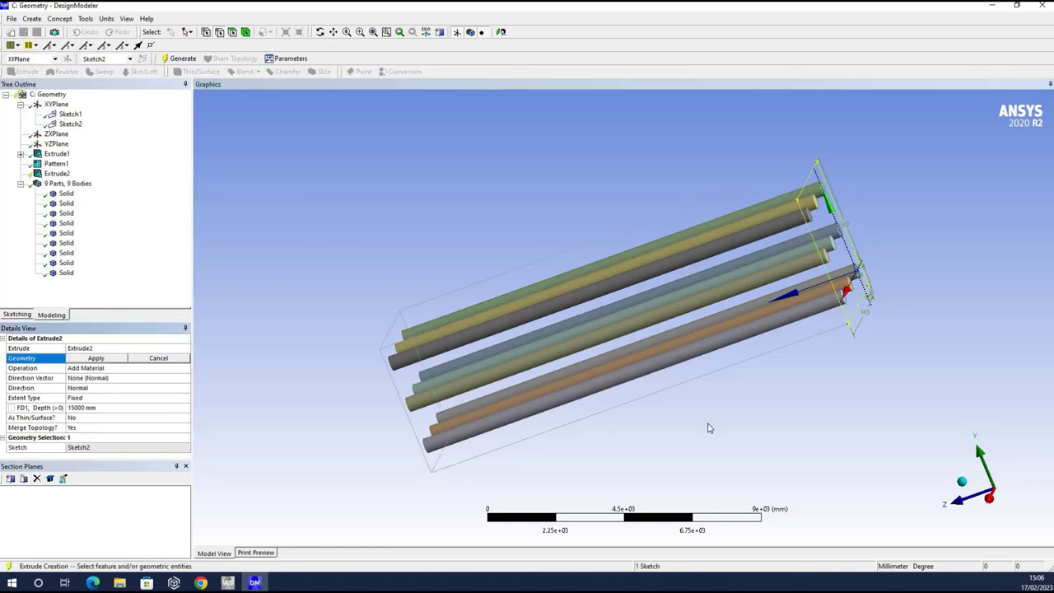
left_click(96, 407)
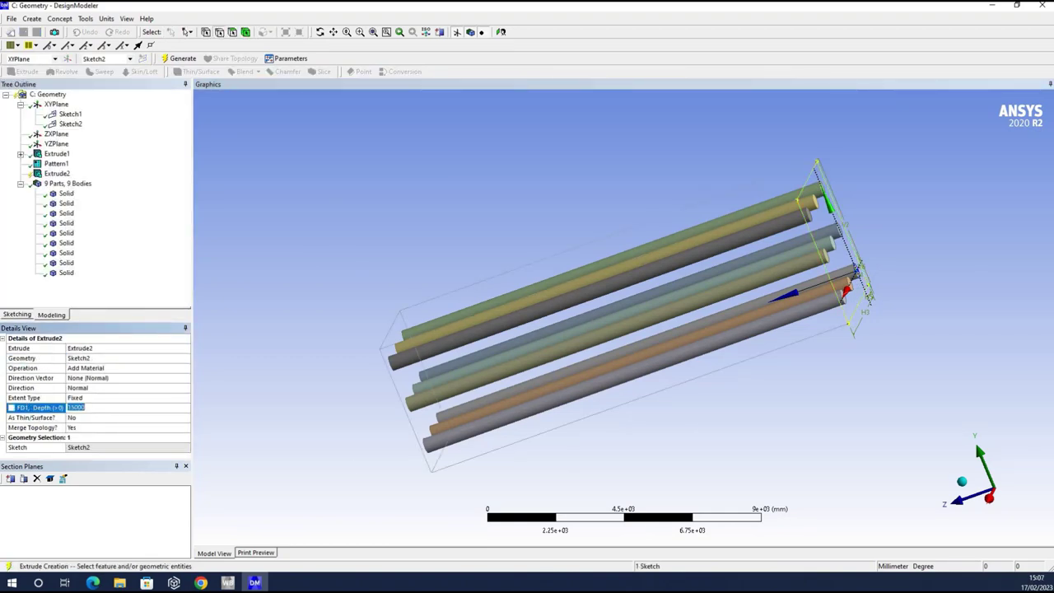
type("500")
key("Return")
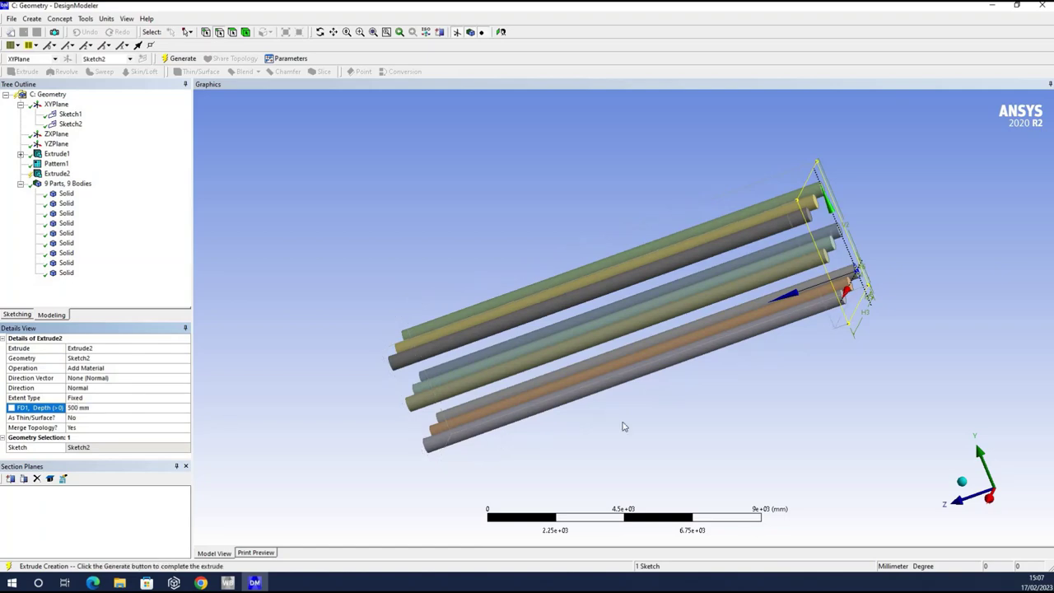
Step: Reverse the extrusion's direction so the cap extends away from the piles, and generate it
left_click_drag(984, 336, 898, 282)
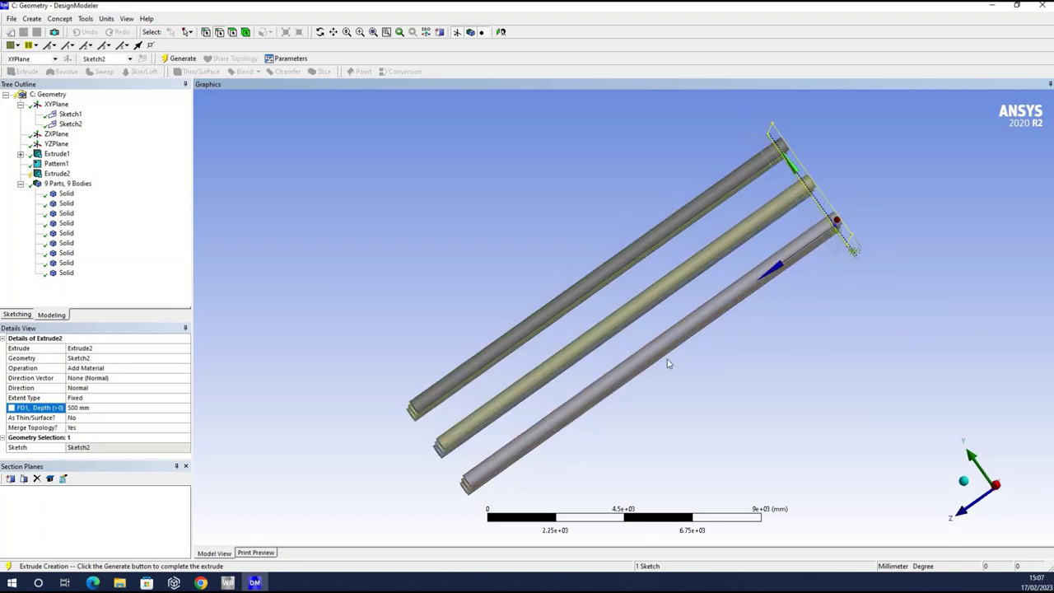
middle_click_drag(644, 269, 572, 339, "ctrl")
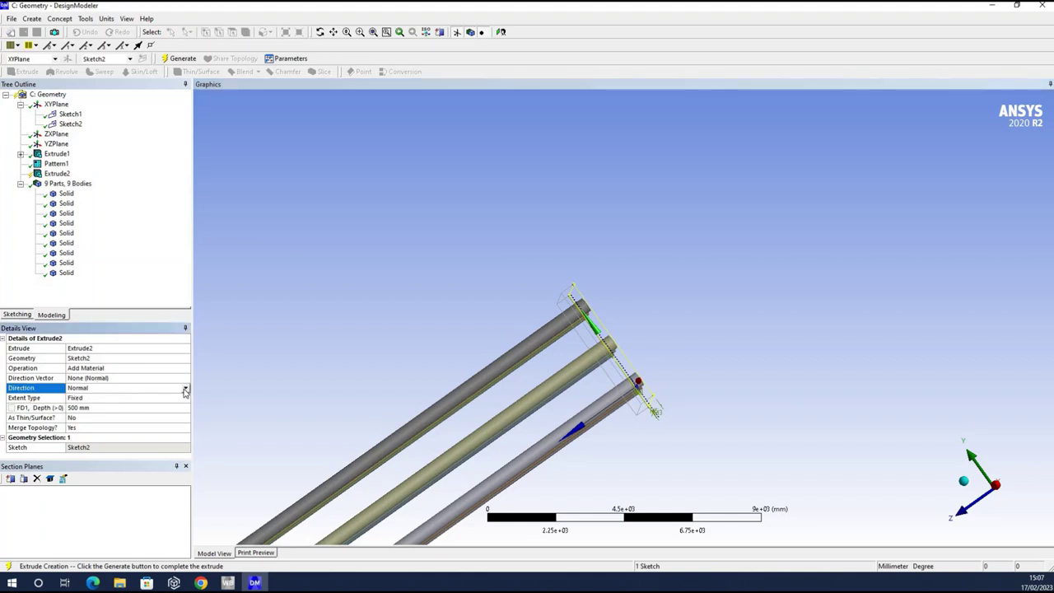
left_click(111, 390)
left_click(86, 405)
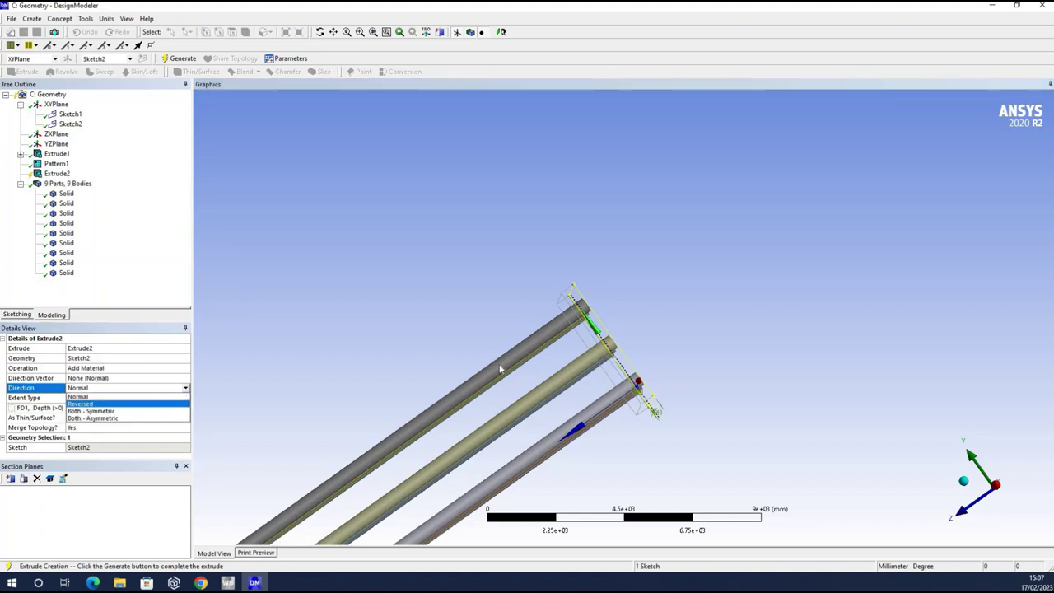
middle_click_drag(758, 353, 544, 249)
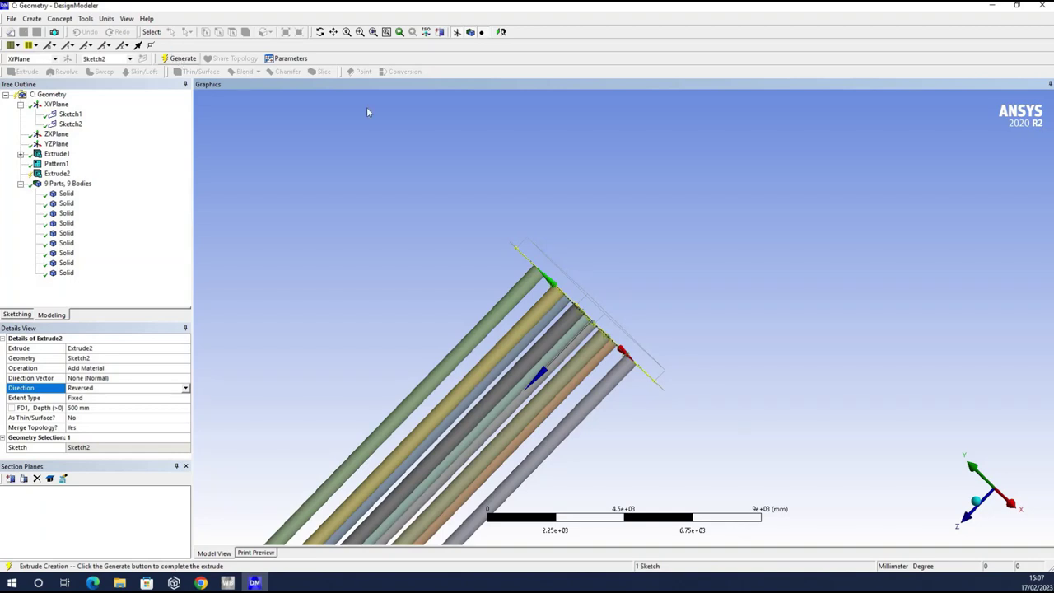
middle_click_drag(443, 246, 272, 198)
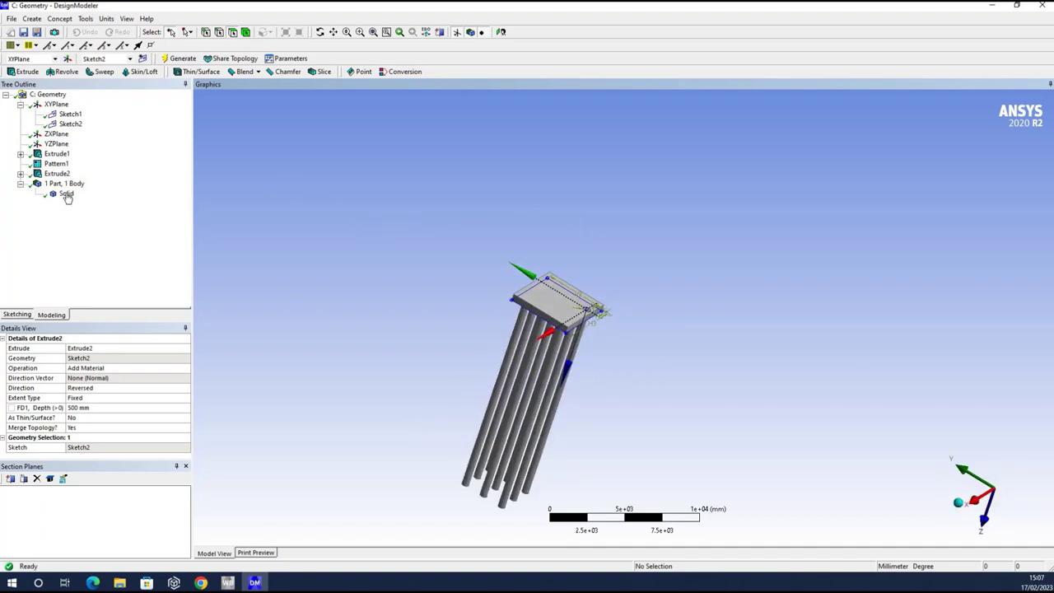
Step: Rename the solid body of the piles and cap as PilesGroup
left_click(66, 194)
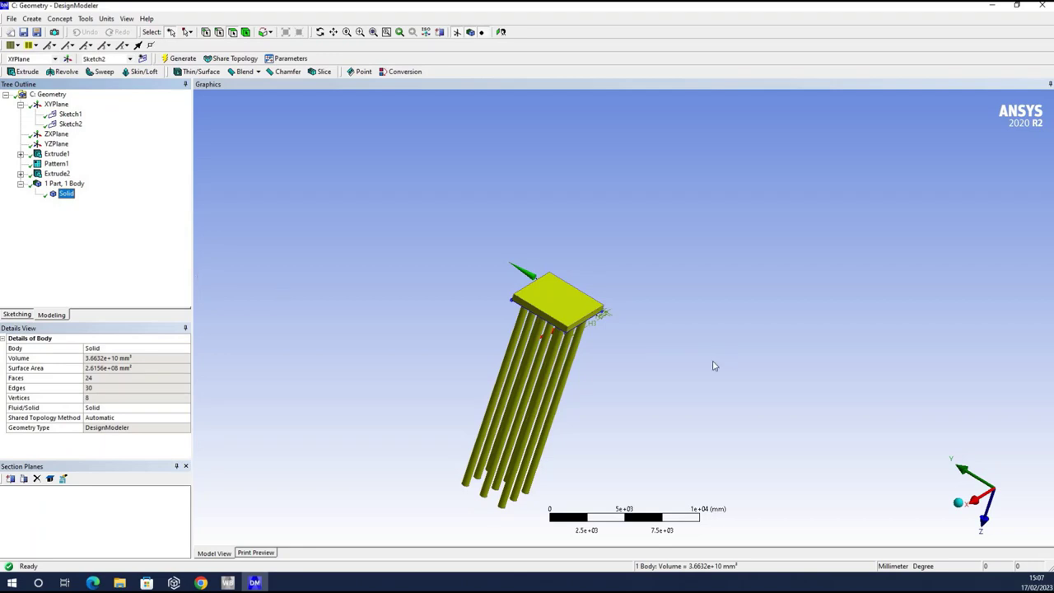
left_click(65, 194)
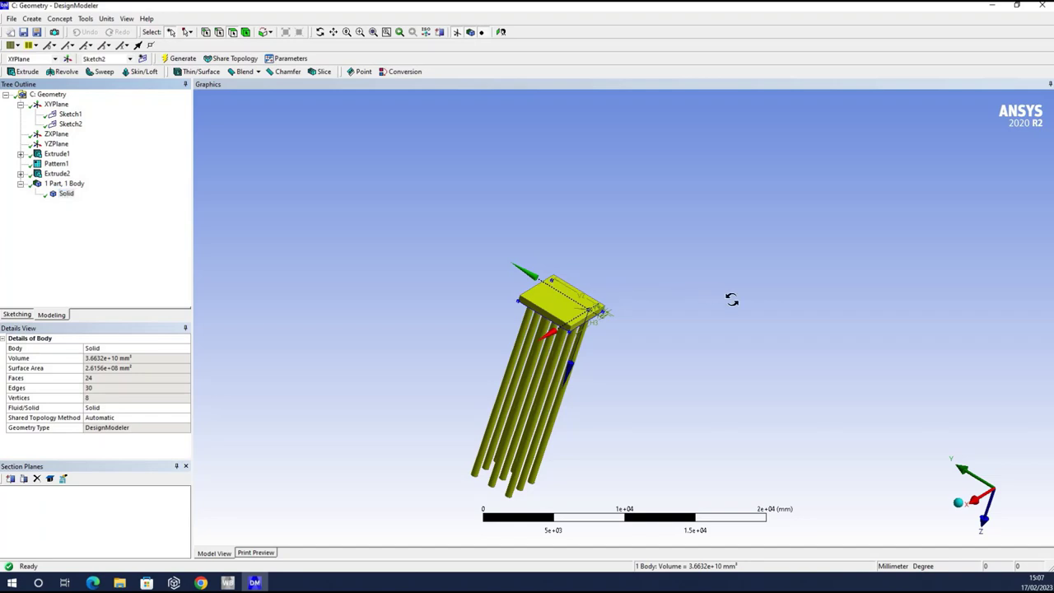
middle_click_drag(730, 299, 638, 245)
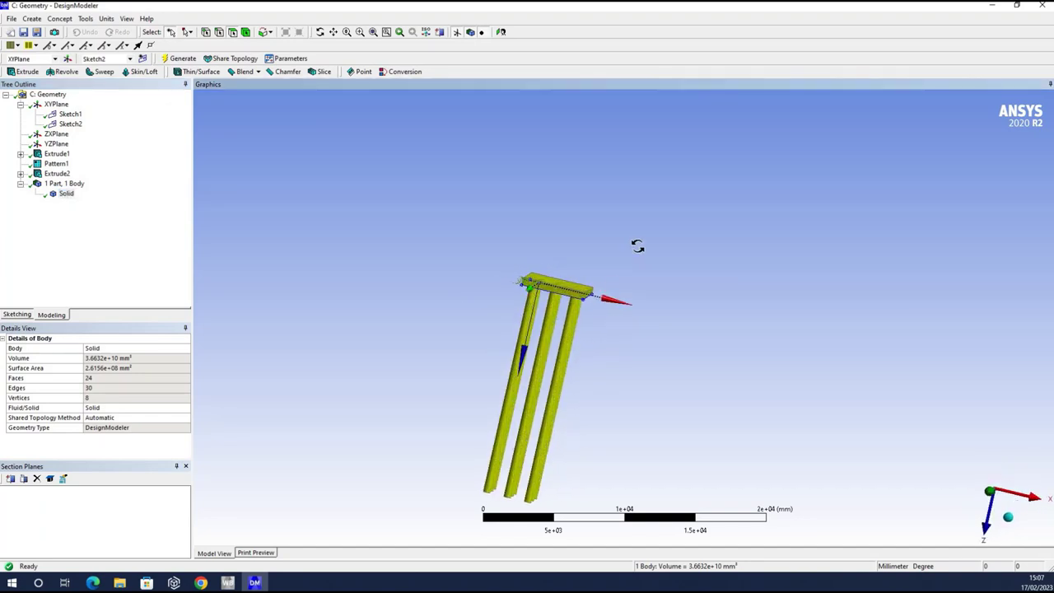
right_click(67, 196)
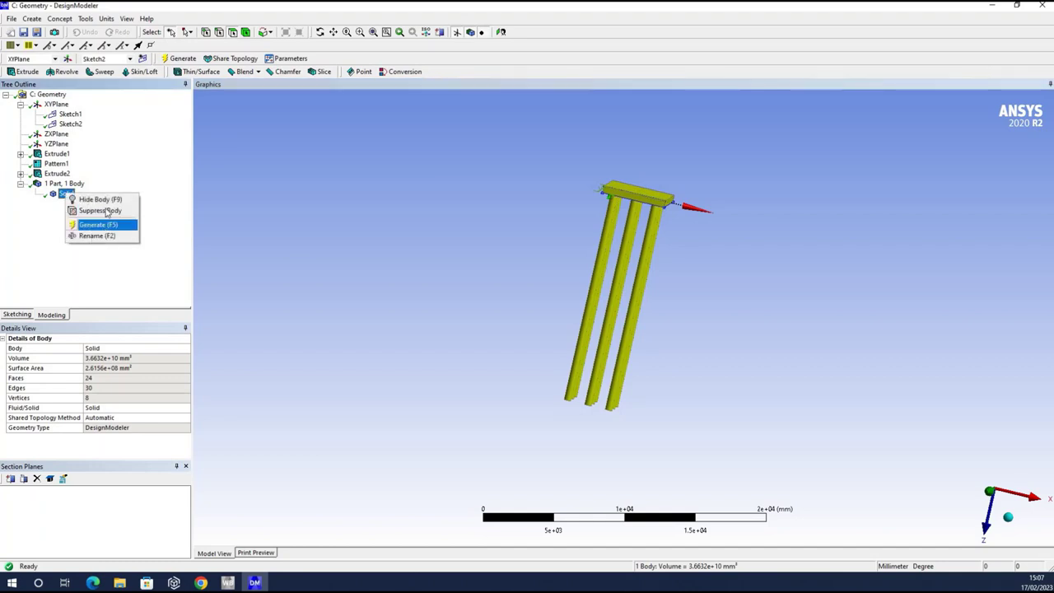
key("Return")
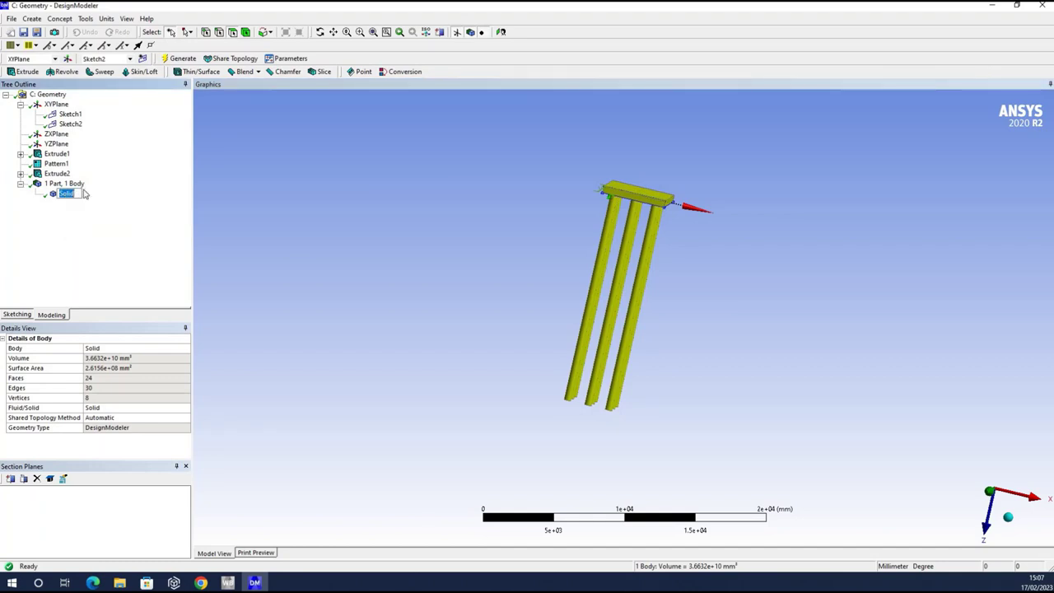
type("Piles")
key("Return")
type("Gropu")
type("up")
key("Return")
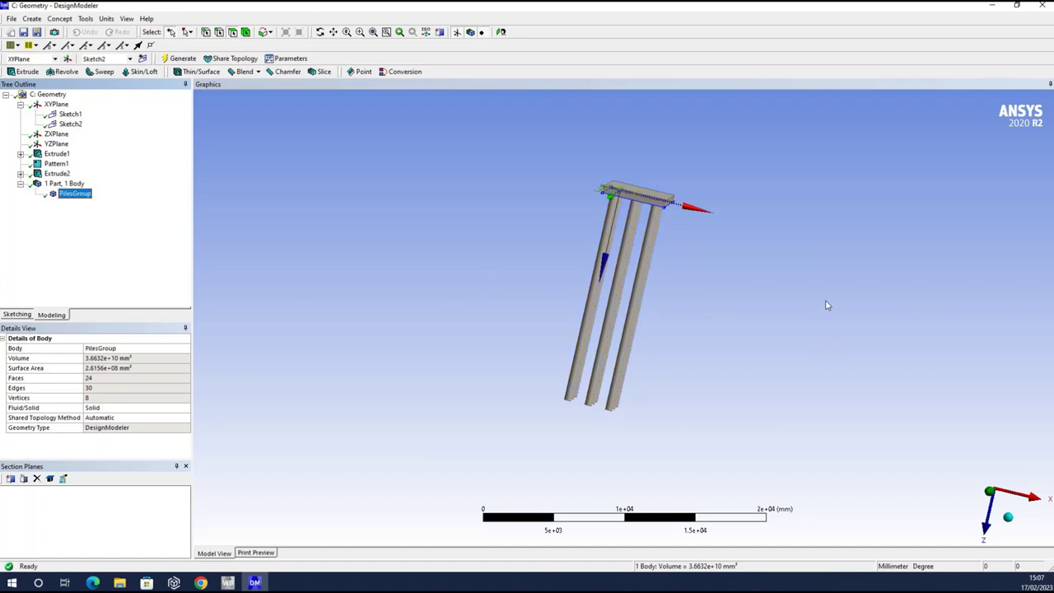
Step: Examine the pile group from several angles, ending on the cap's underside where the piles join it
middle_click_drag(868, 223, 706, 242)
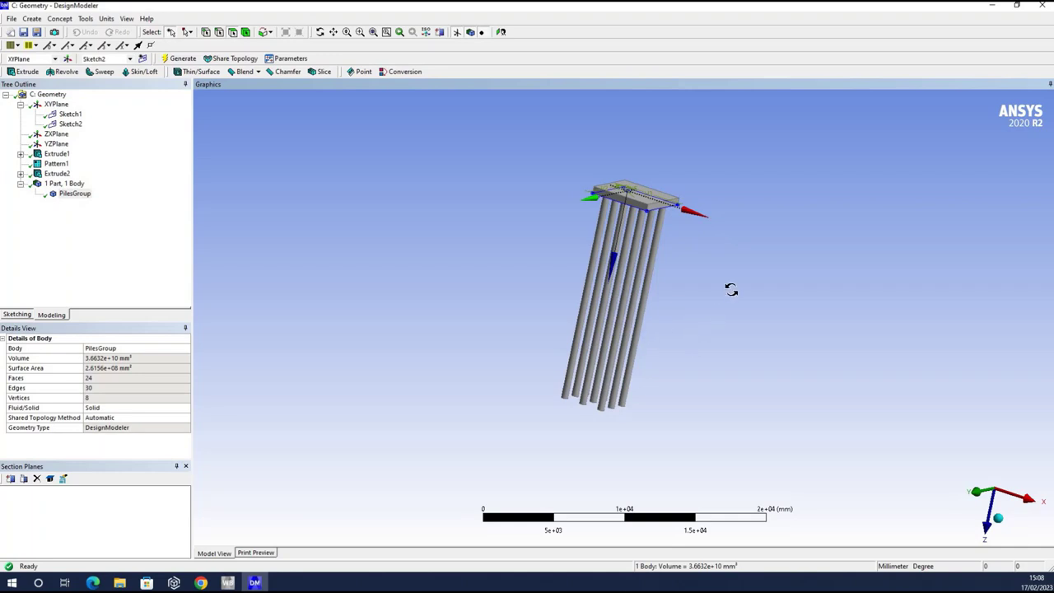
mouse_move(743, 237)
left_mouse_down()
mouse_move(744, 206)
mouse_move(727, 235)
left_mouse_up()
middle_click_drag(766, 262, 703, 306, "ctrl")
scroll(758, 297, "up", 4)
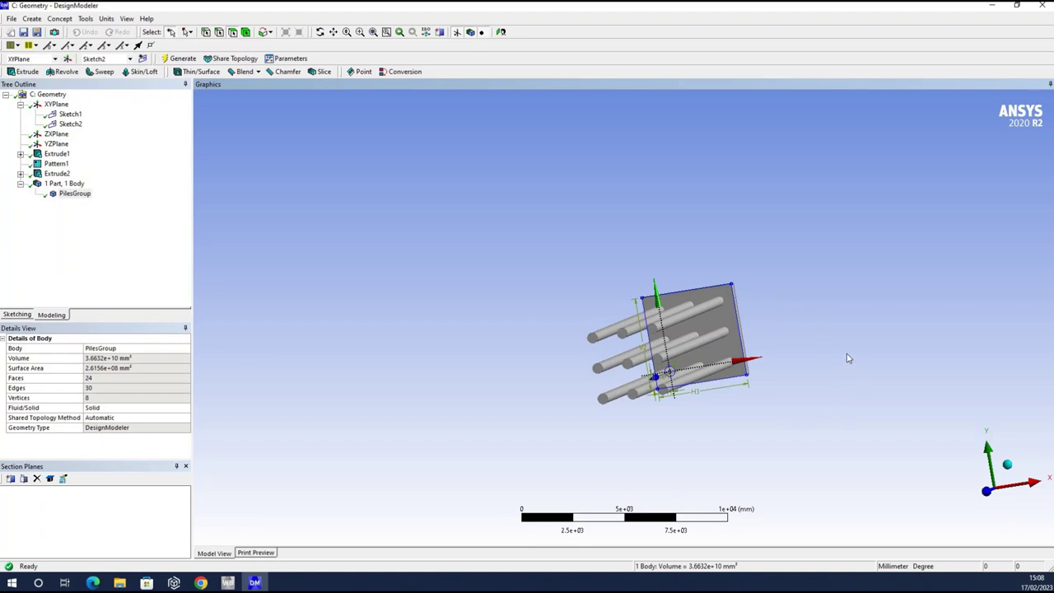
scroll(840, 351, "up", 1)
middle_click_drag(716, 321, 659, 268, "ctrl")
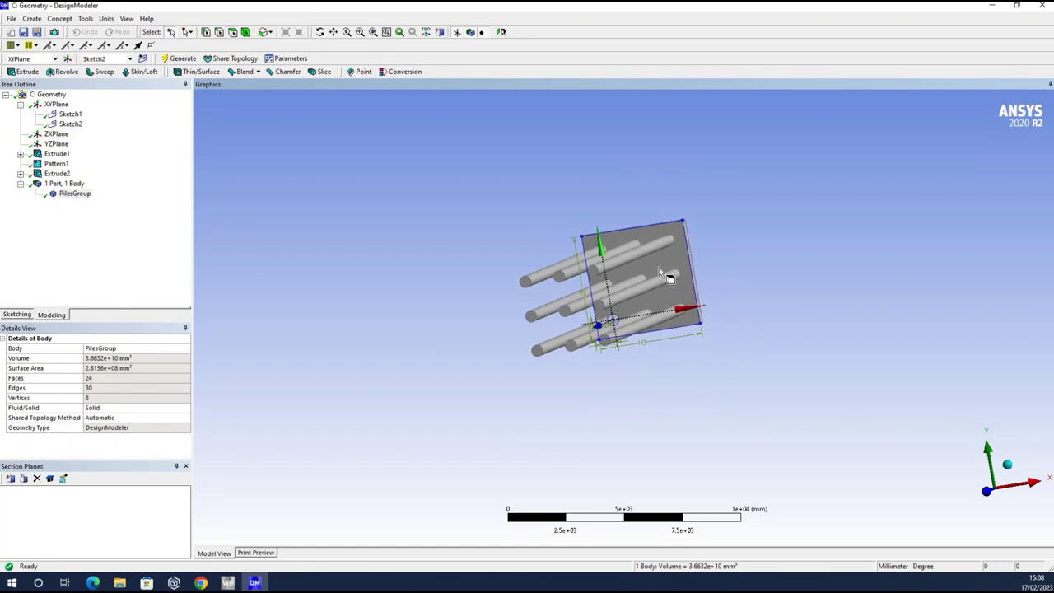
scroll(659, 268, "up", 2)
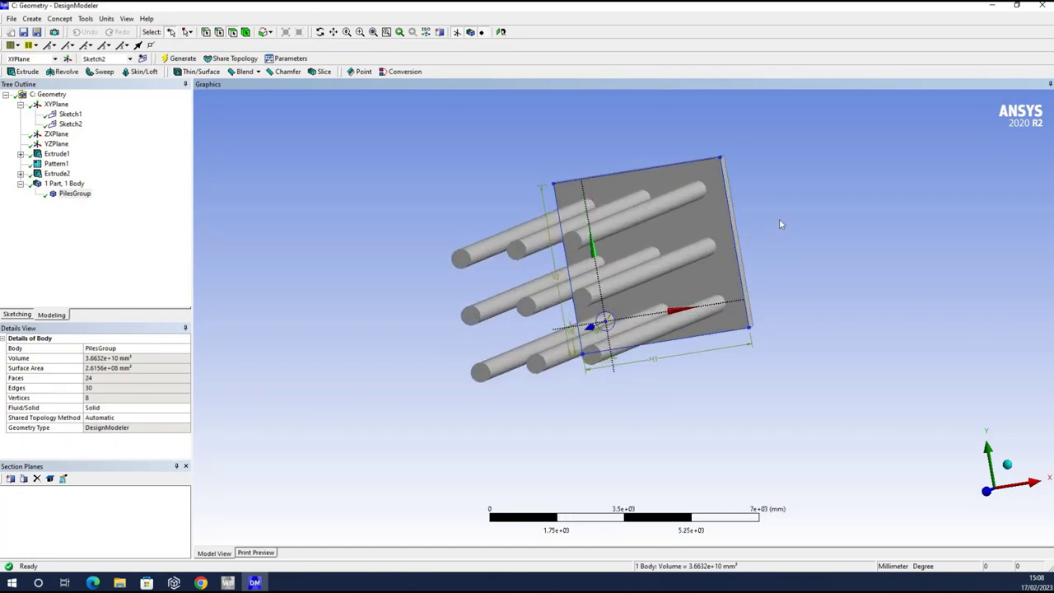
middle_click_drag(713, 207, 730, 176)
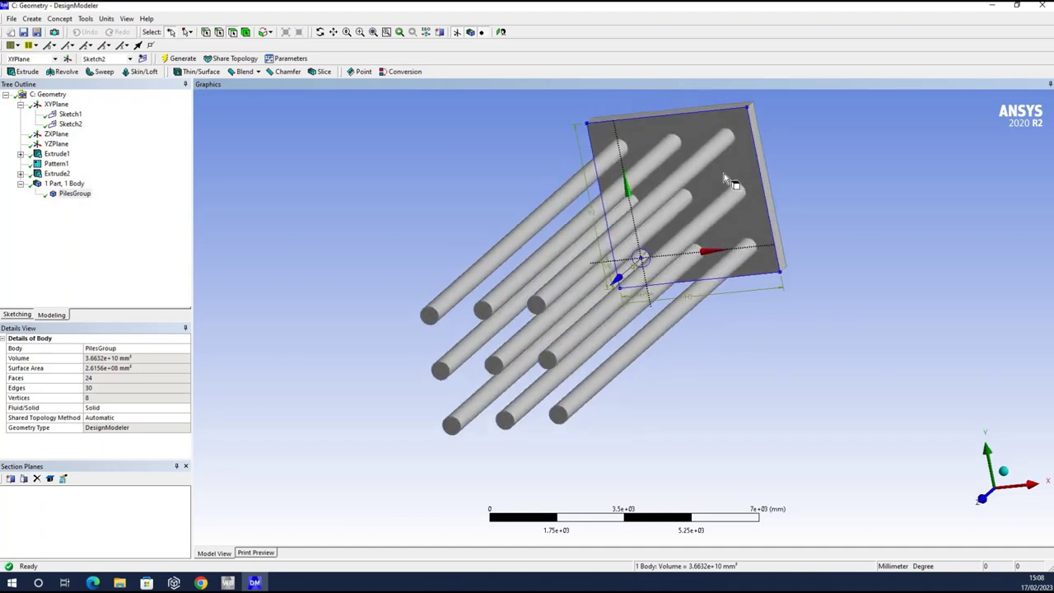
mouse_move(707, 255)
middle_mouse_down()
mouse_move(722, 288)
mouse_move(695, 263)
middle_mouse_up()
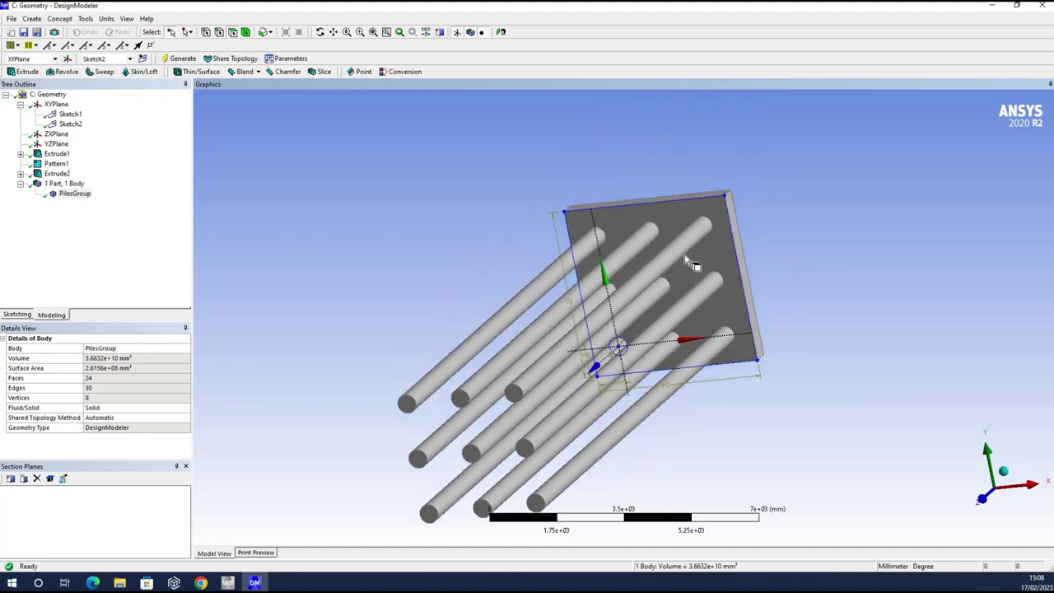
middle_click_drag(703, 225, 689, 235)
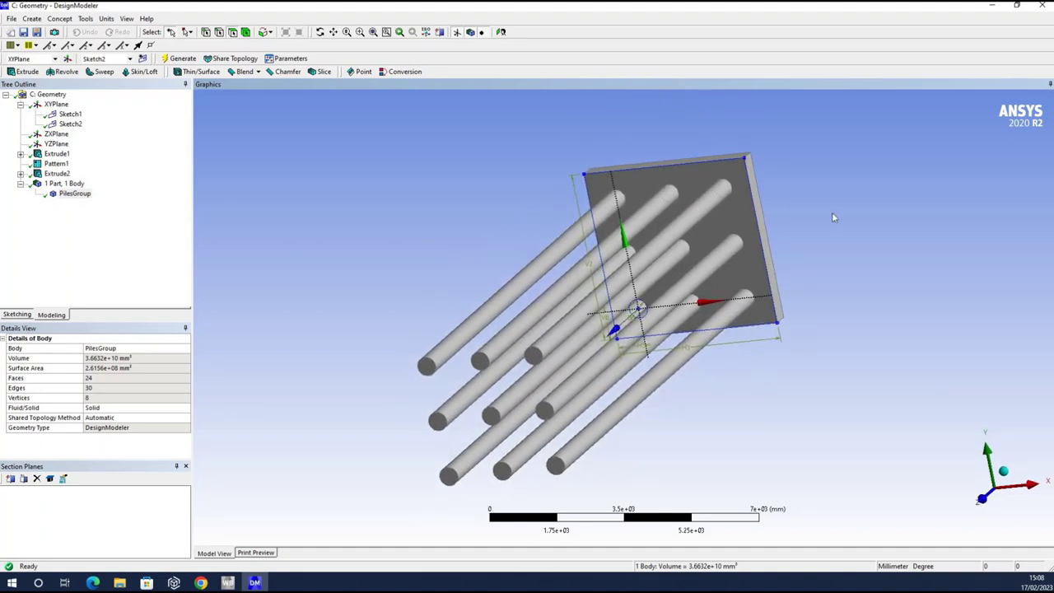
middle_click_drag(833, 216, 916, 222)
left_click(751, 210)
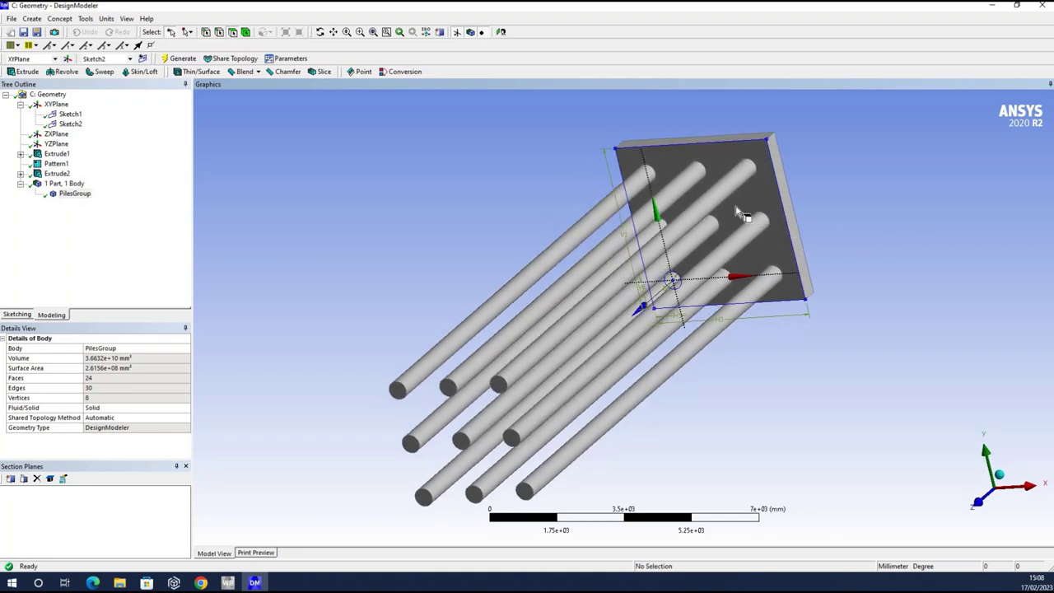
Step: Start a new plane of type From Face, using the cap's pile-side face as the base face
left_click(68, 59)
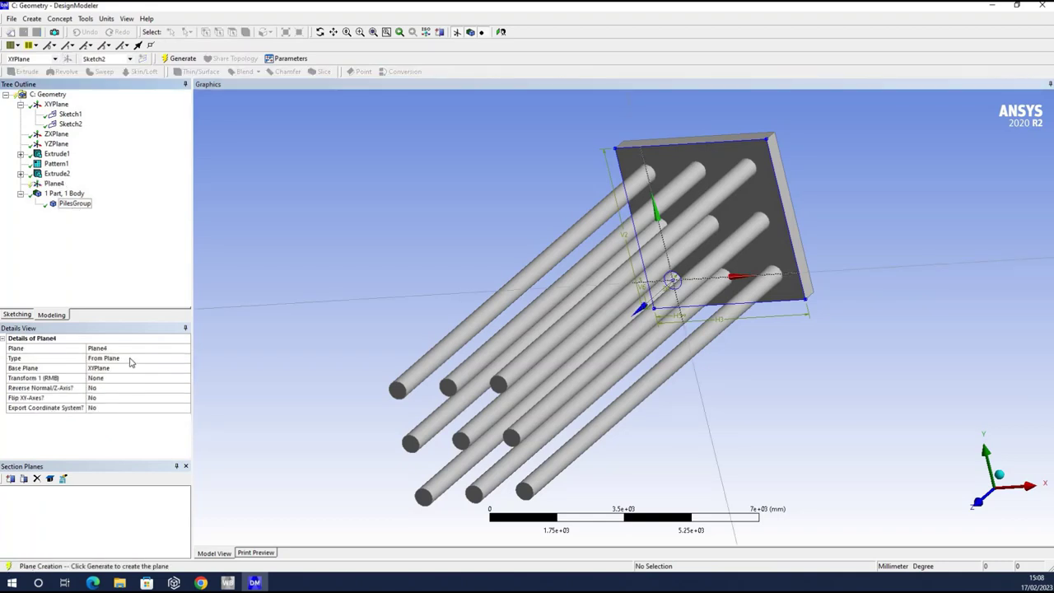
left_click(186, 364)
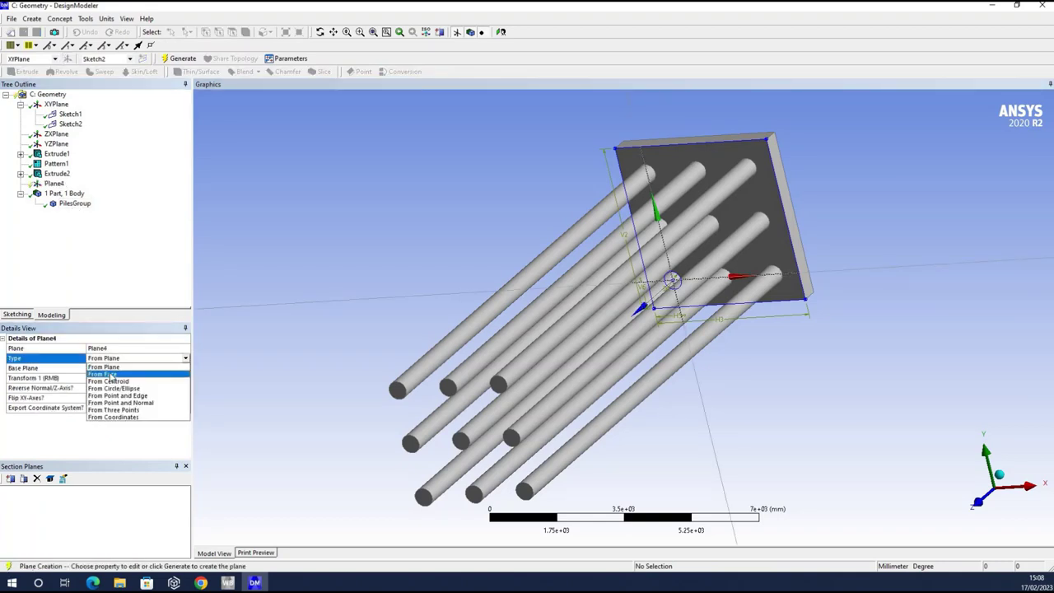
left_click(103, 374)
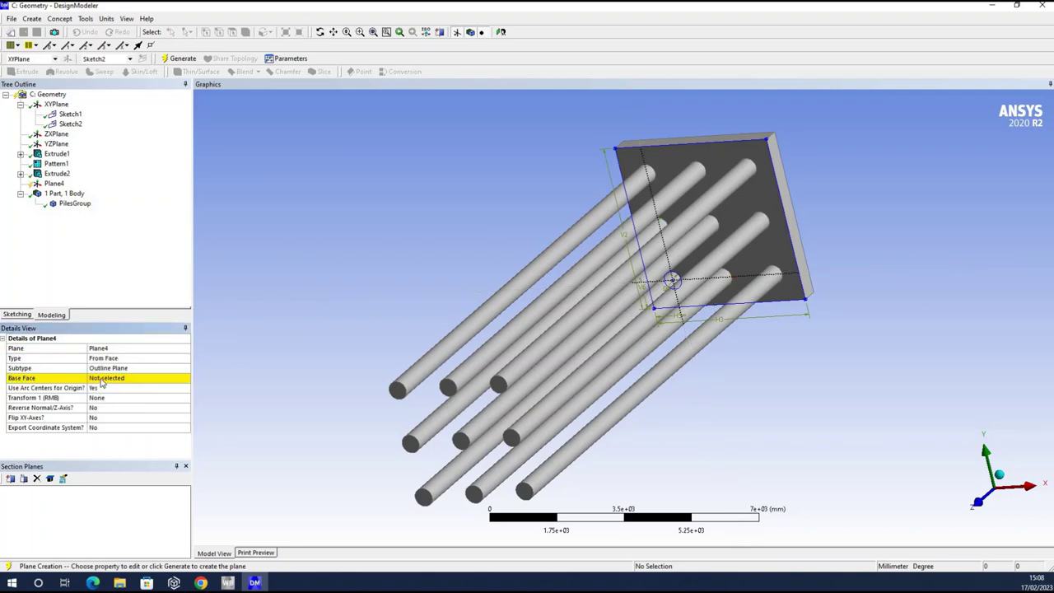
left_click(752, 198)
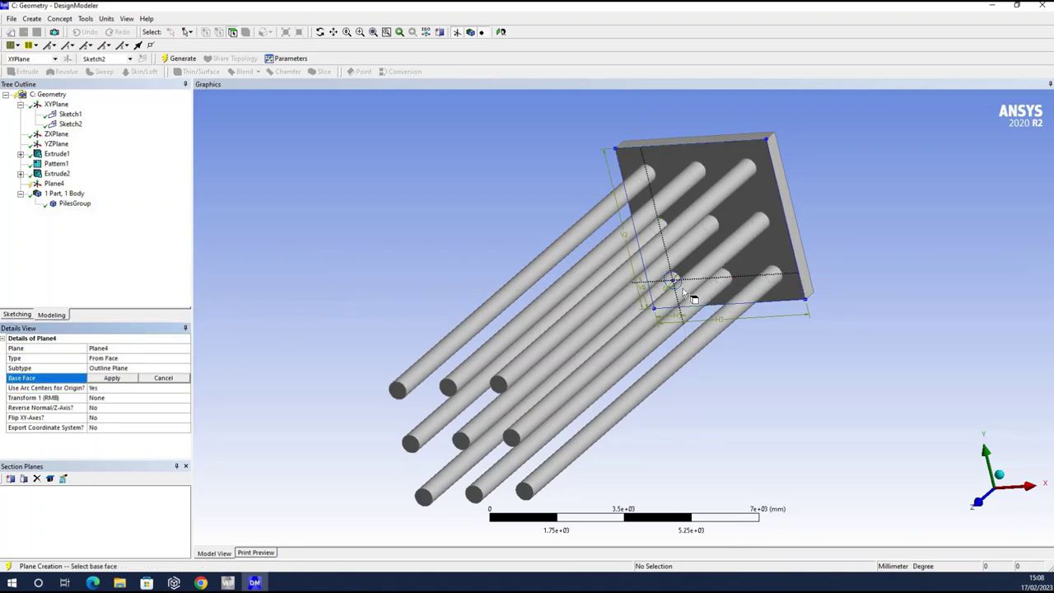
left_click(113, 378)
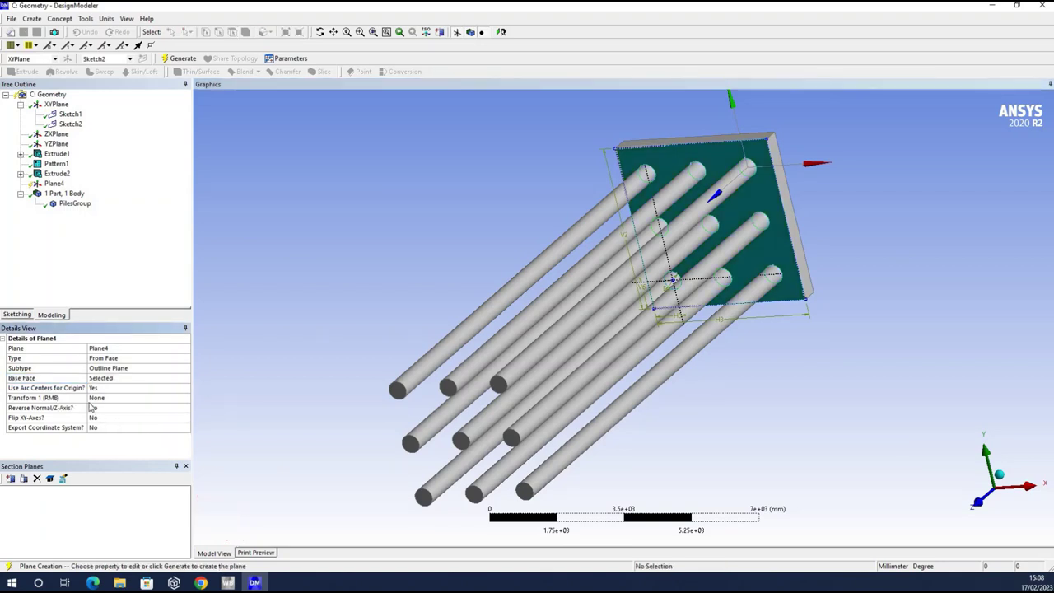
Step: Add an Offset Z transform of 1 mm to the new plane and generate it
left_click(187, 399)
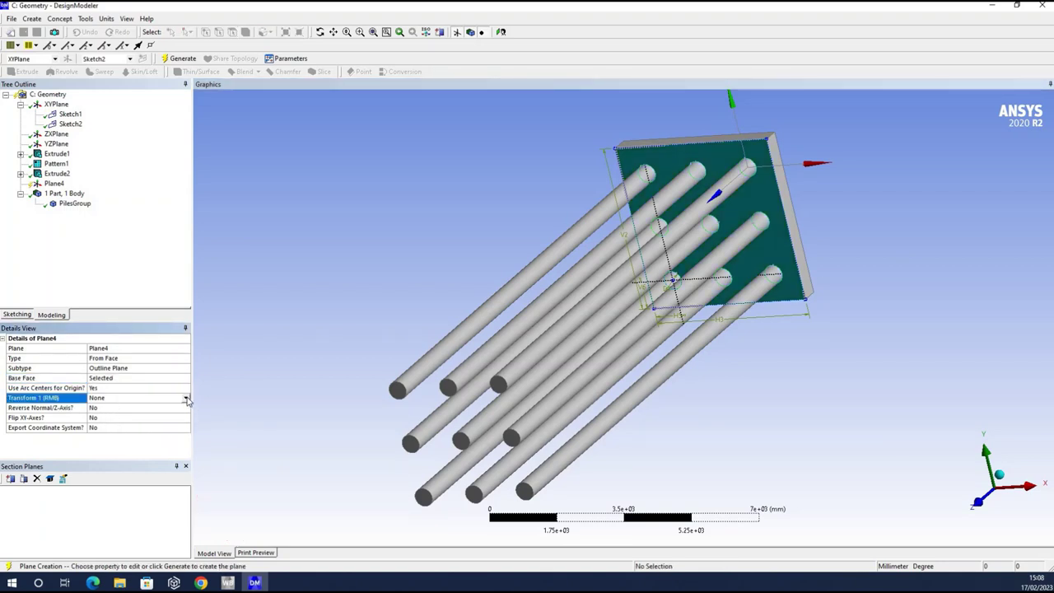
left_click(187, 399)
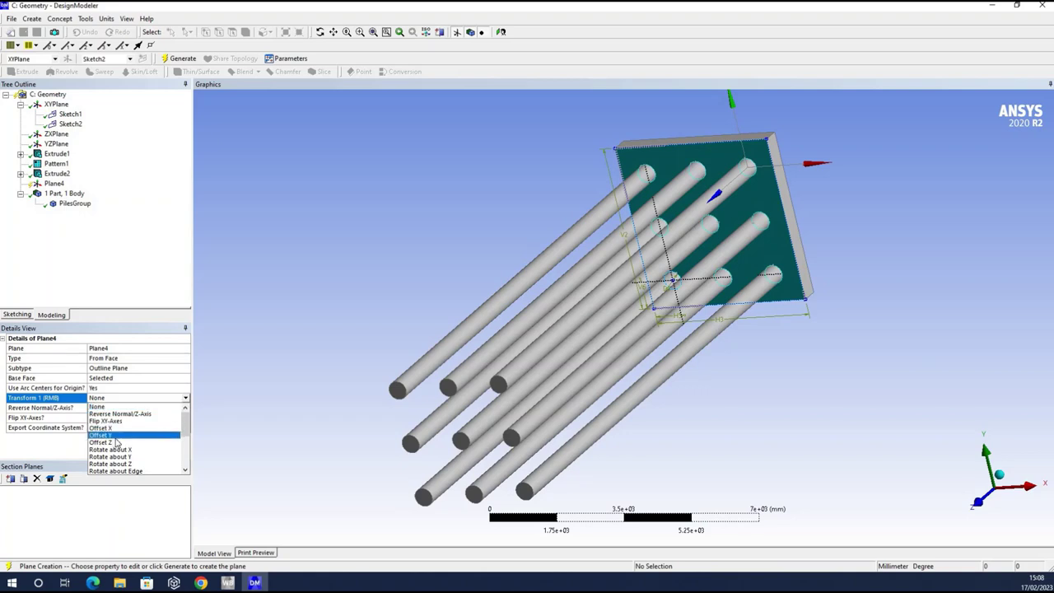
key("Return")
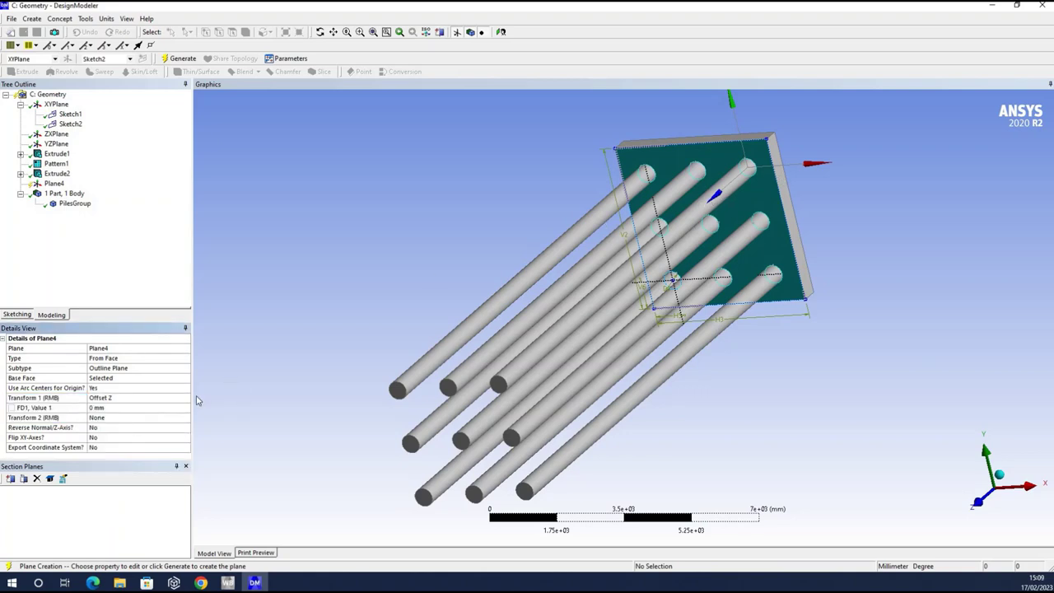
left_click(121, 407)
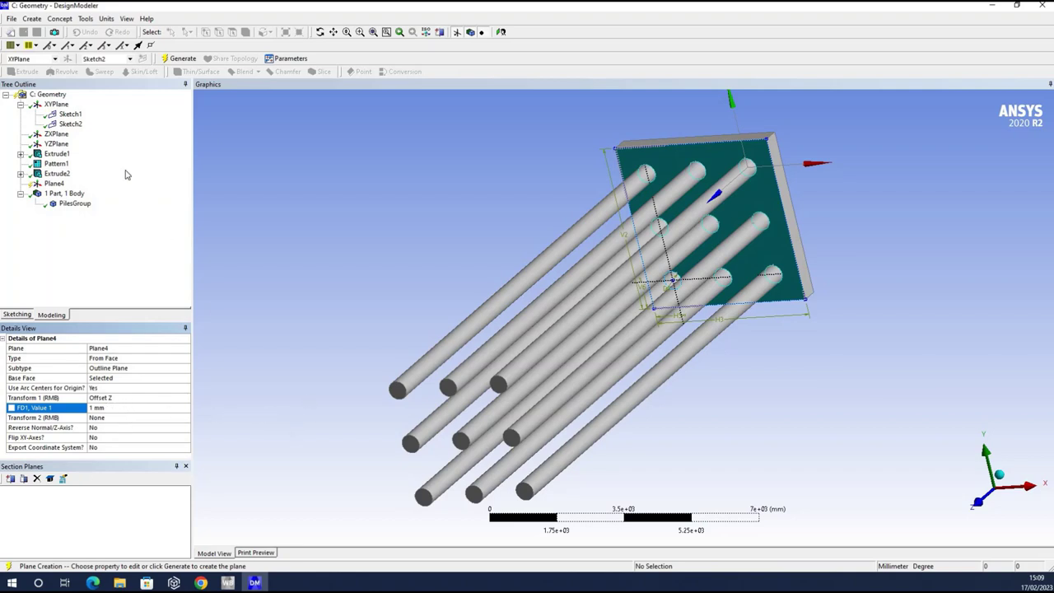
left_click(183, 60)
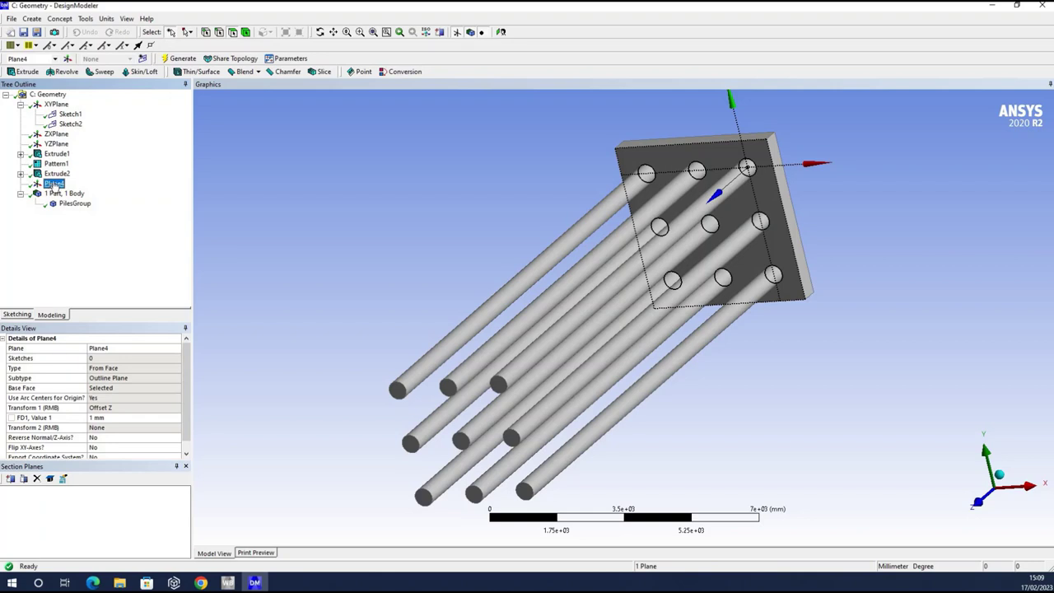
Step: View the new plane face-on and sketch a circle about 751 mm in diameter centred on its origin, around the corner pile
left_click(501, 33)
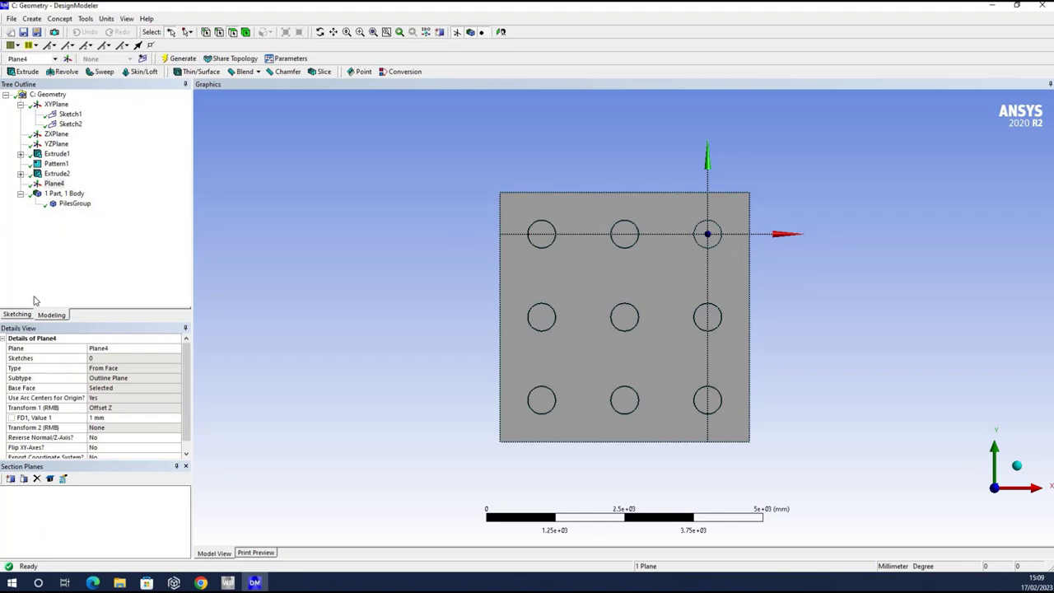
left_click(16, 314)
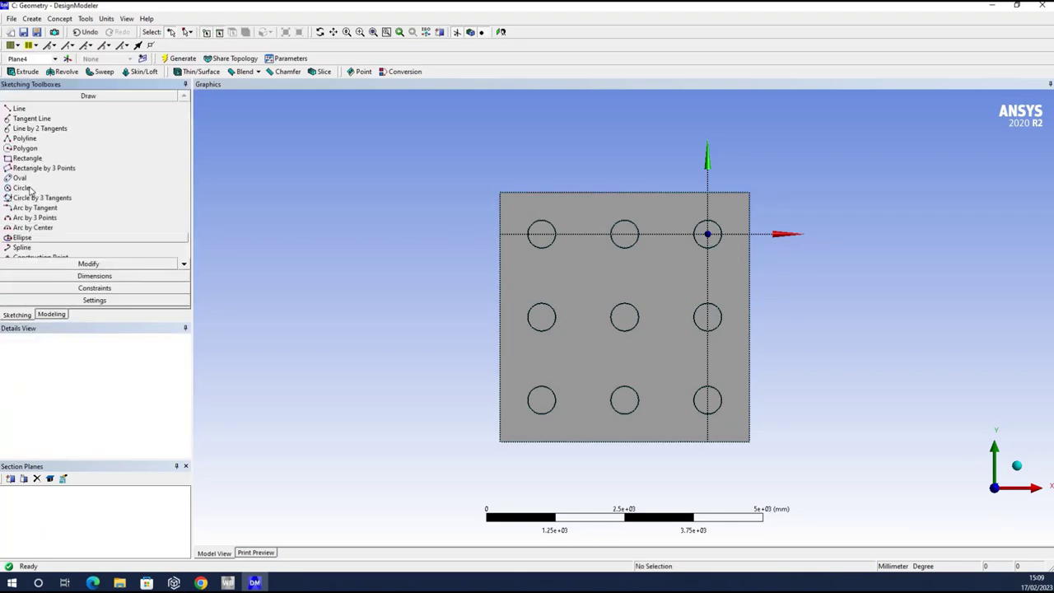
left_click(21, 188)
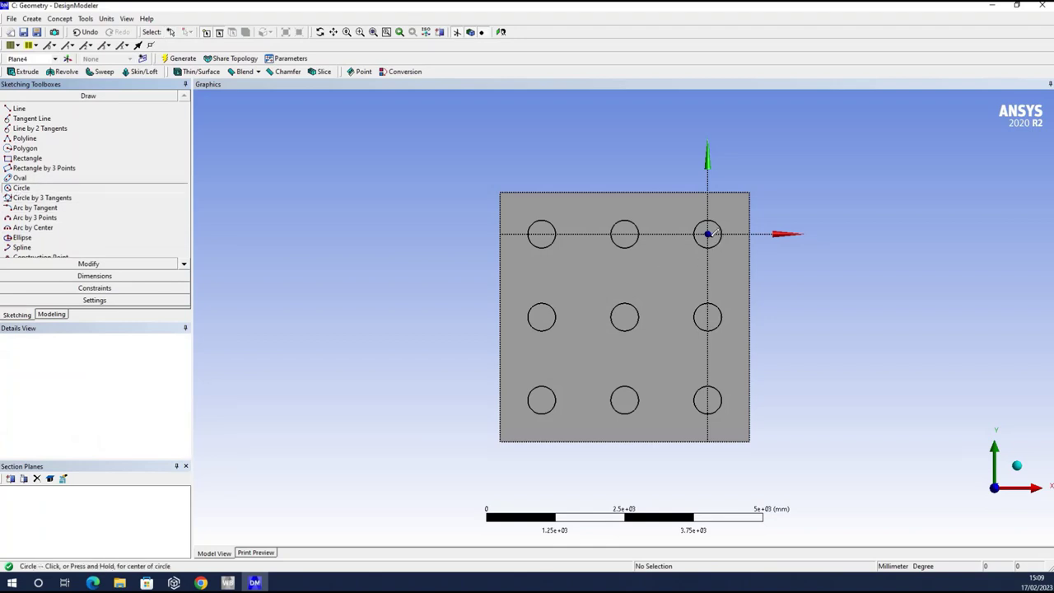
scroll(750, 214, "up", 3)
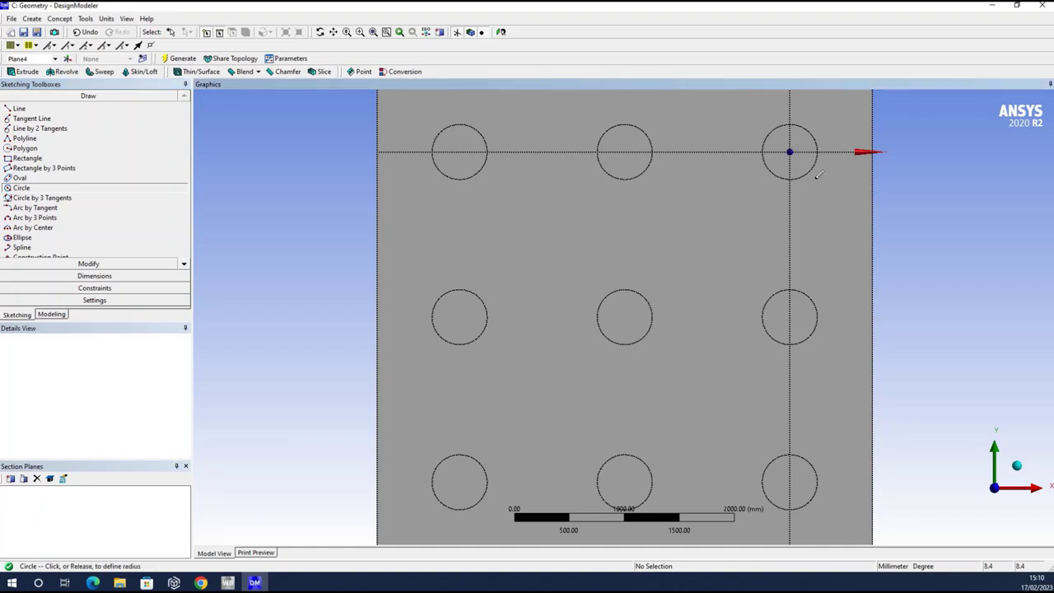
left_click(789, 152)
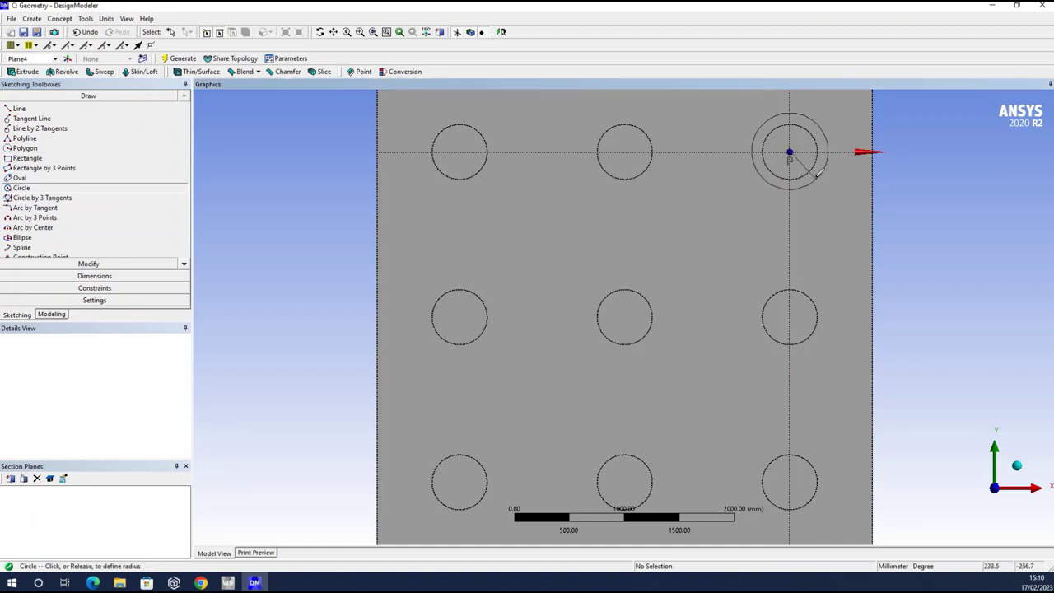
left_click(821, 177)
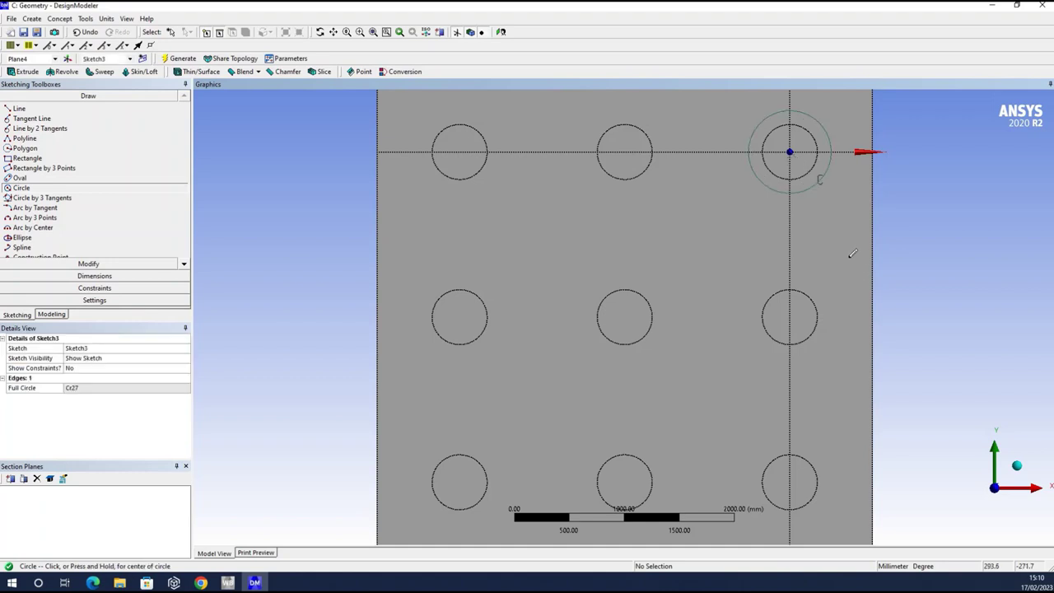
scroll(847, 252, "down", 3)
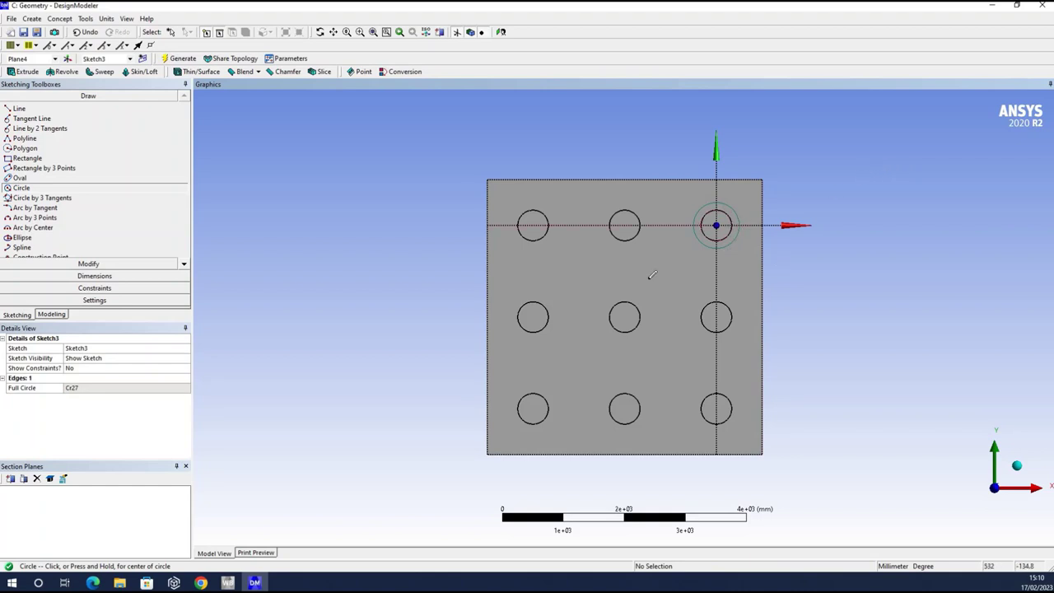
Step: Dimension the new circle's diameter and set it to 750 mm
left_click(82, 276)
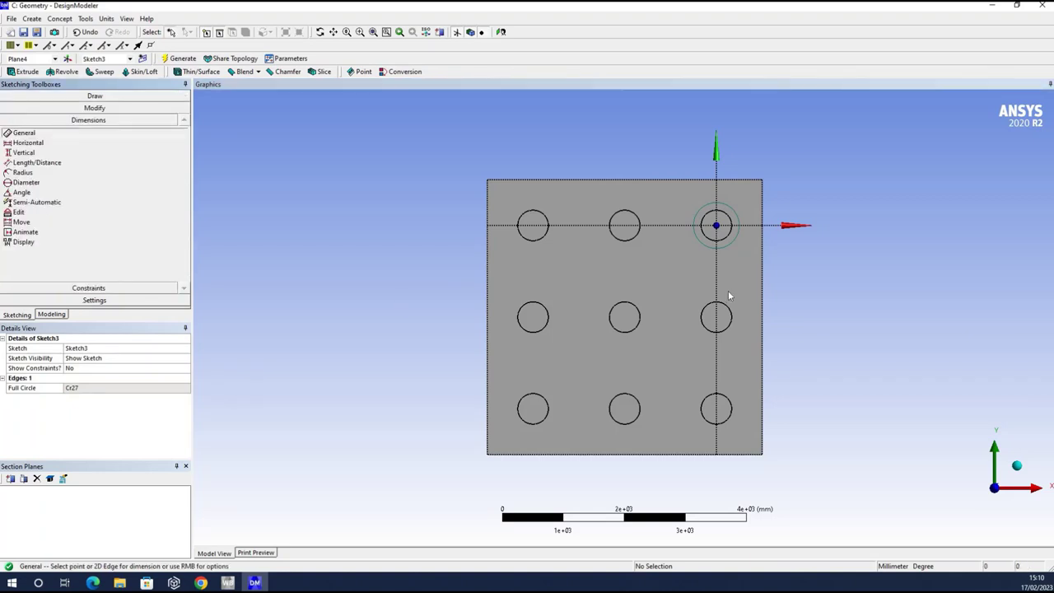
left_click(732, 247)
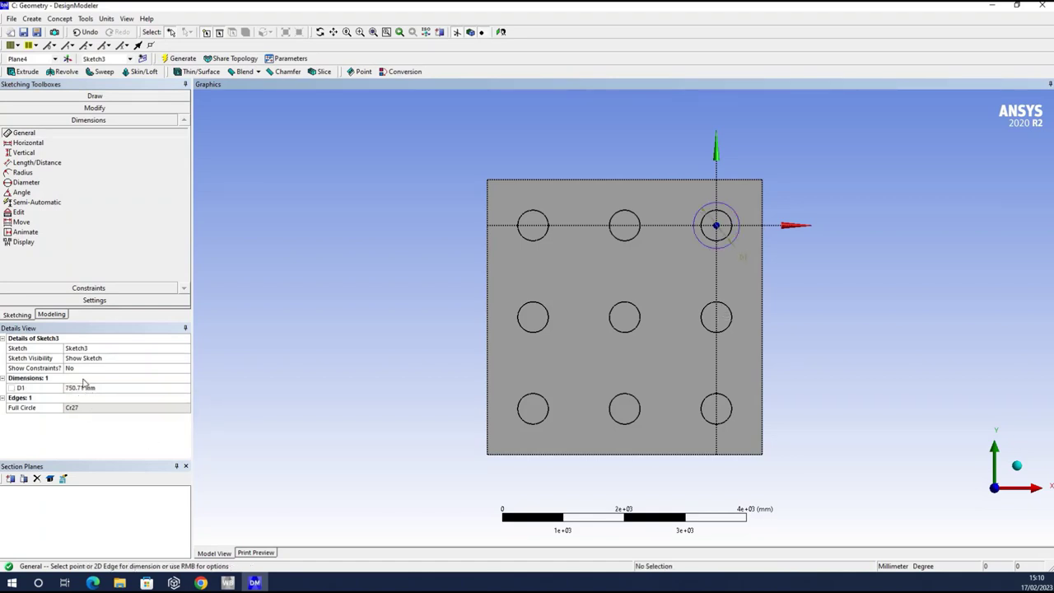
left_click(83, 384)
type("75")
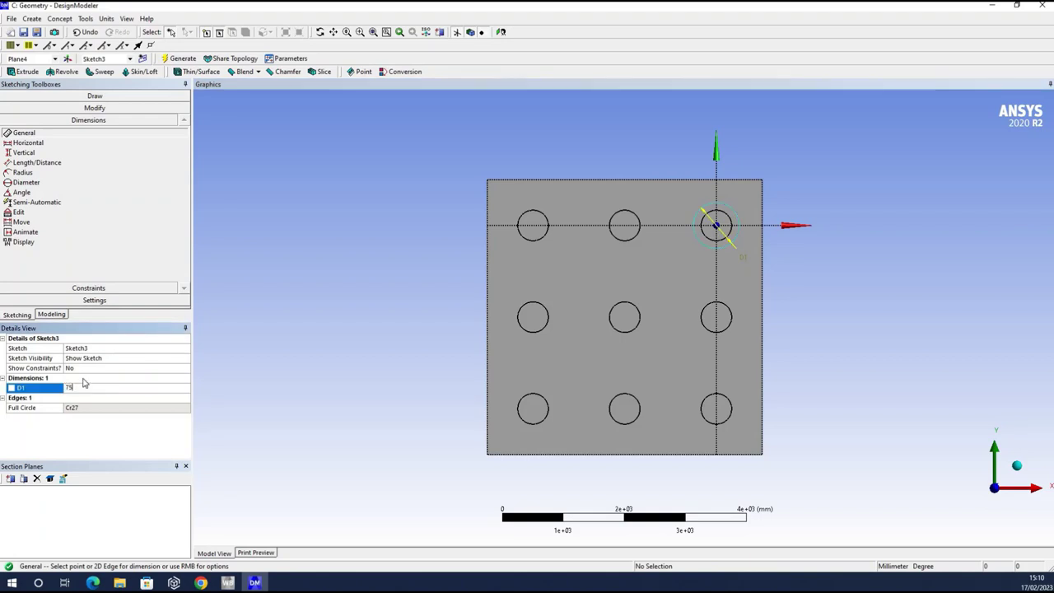
type("0")
key("Return")
mouse_move(891, 184)
middle_mouse_down("shift")
mouse_move(892, 313)
mouse_move(877, 313)
middle_mouse_up("shift")
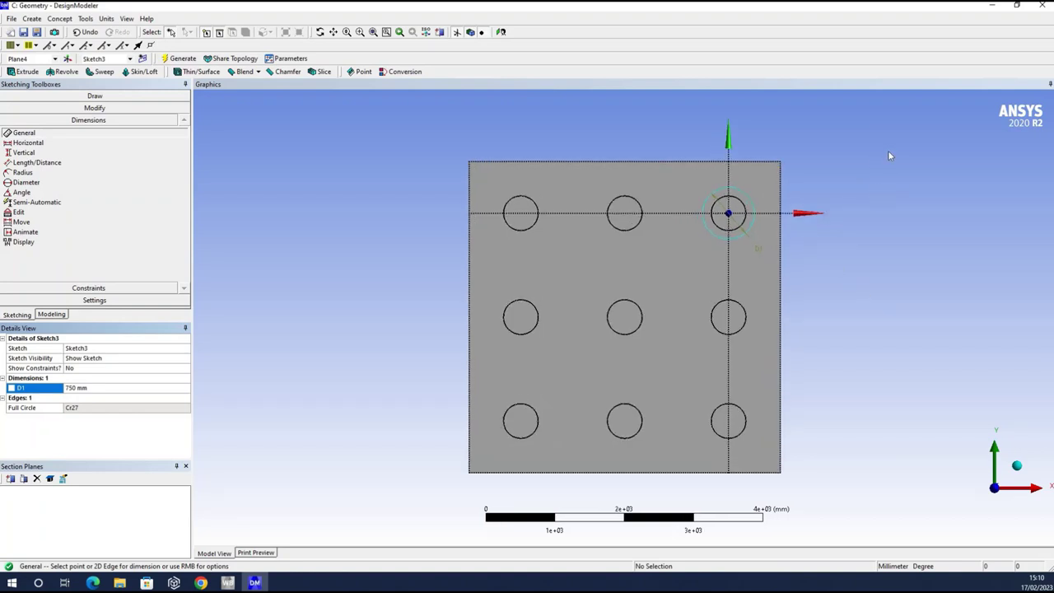
Step: Offset the 750 mm circle about 500 mm outward to form a larger concentric circle around the corner pile
scroll(832, 294, "up", 1)
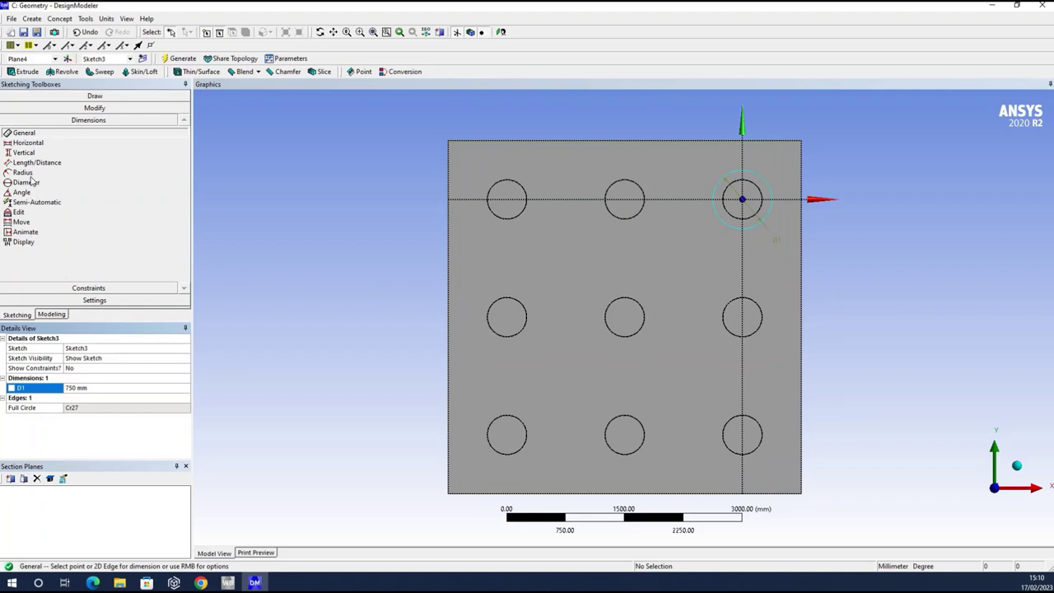
left_click(89, 107)
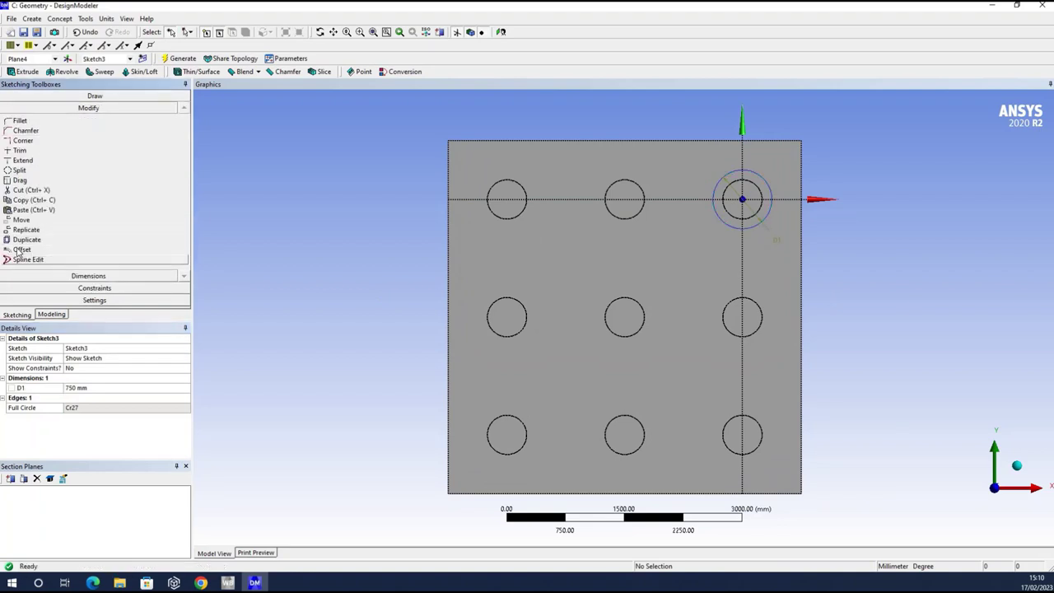
left_click(112, 247)
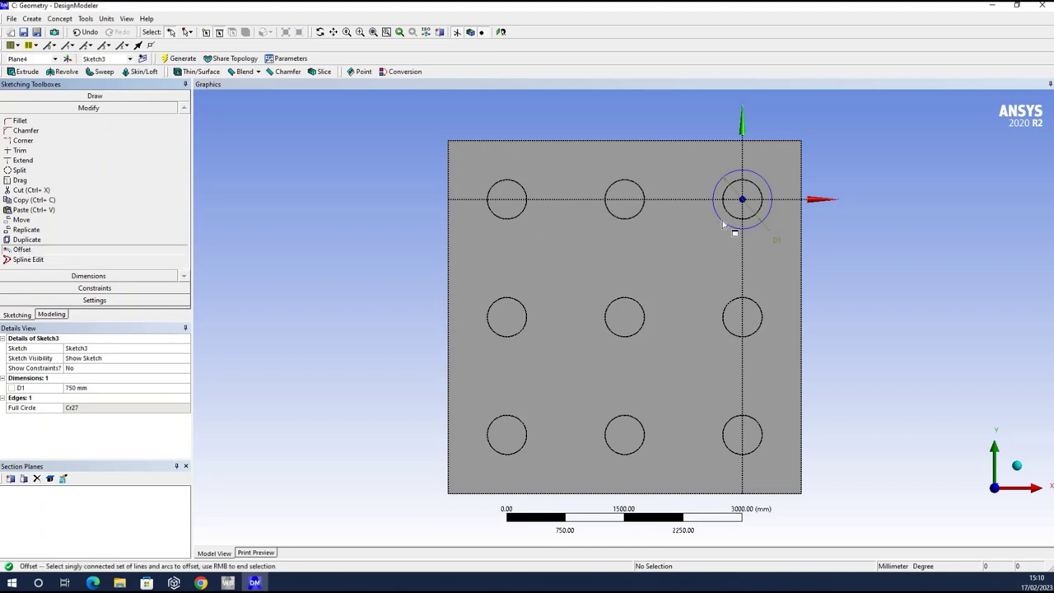
left_click(723, 221)
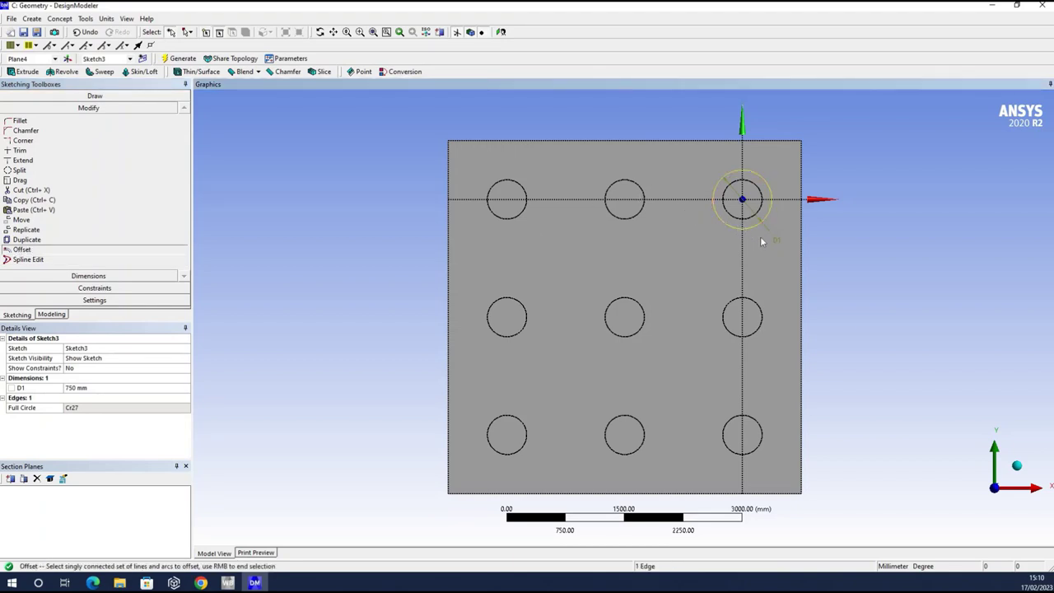
right_click(723, 220)
left_click(726, 236)
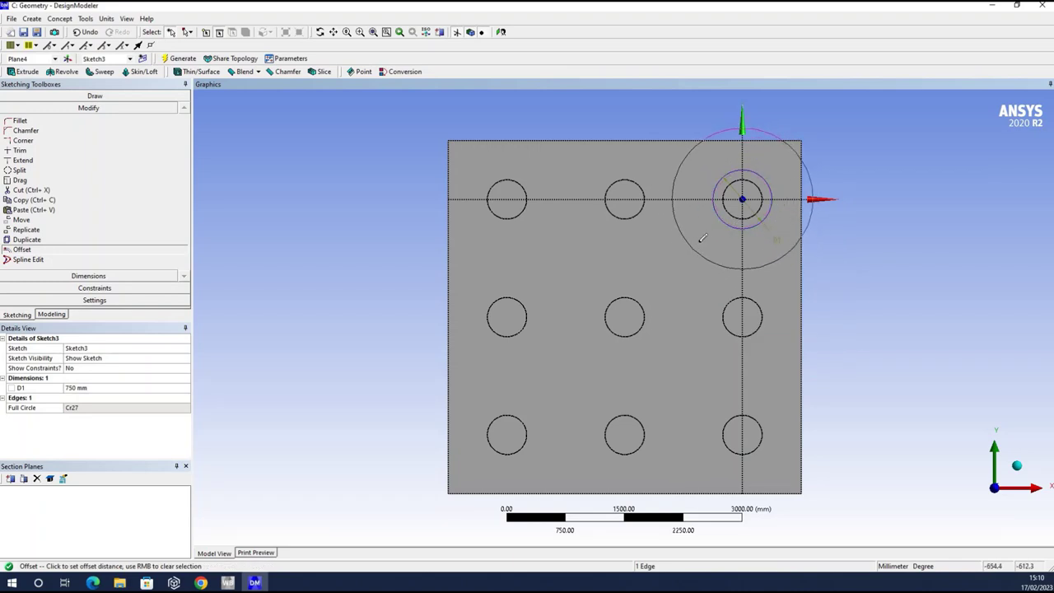
left_click(699, 249)
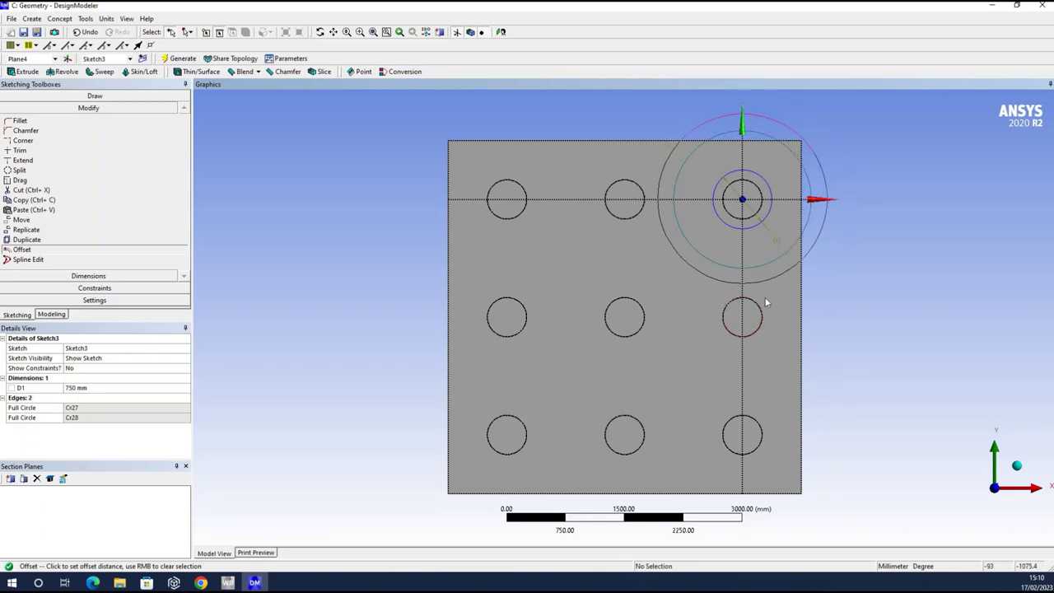
right_click(737, 283)
left_click(766, 301)
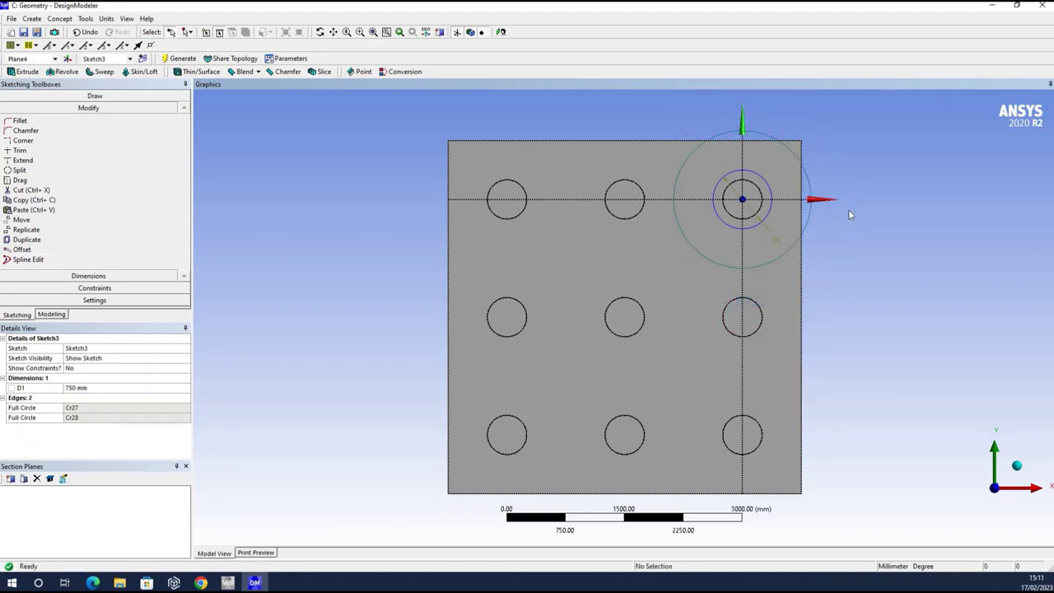
Step: Extrude the two-circle sketch 500 mm with Add Material in the normal direction and generate the ring
scroll(848, 209, "down", 4)
middle_click_drag(840, 209, 518, 244)
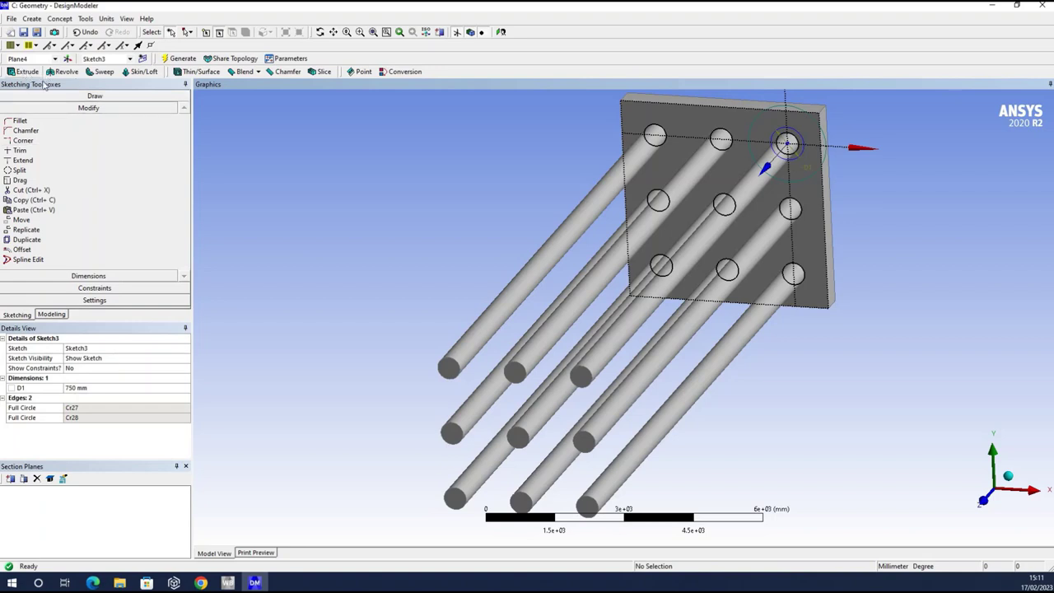
left_click(28, 72)
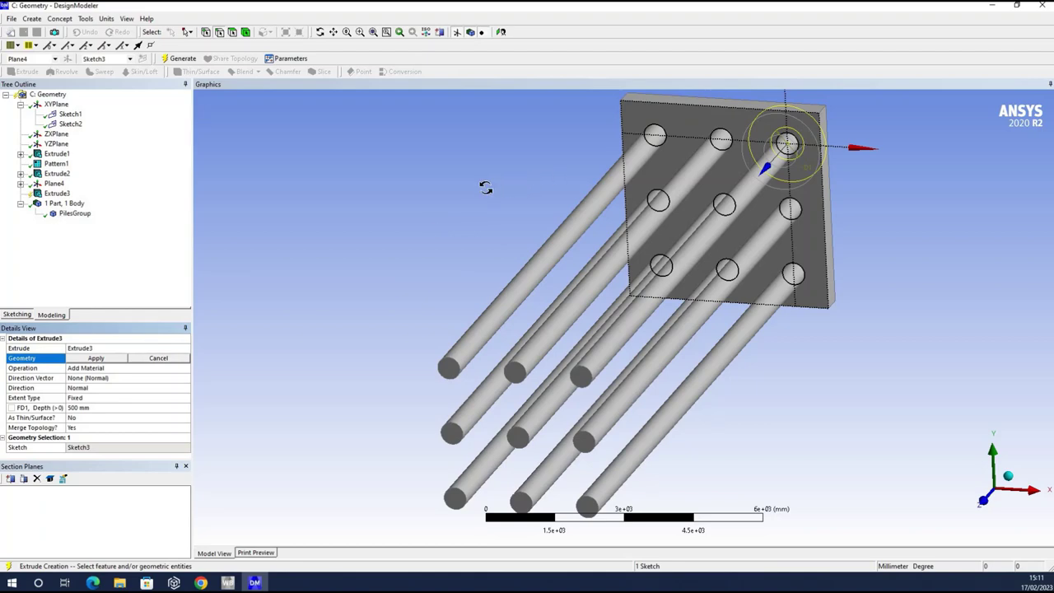
middle_click_drag(485, 188, 166, 105)
left_click(180, 59)
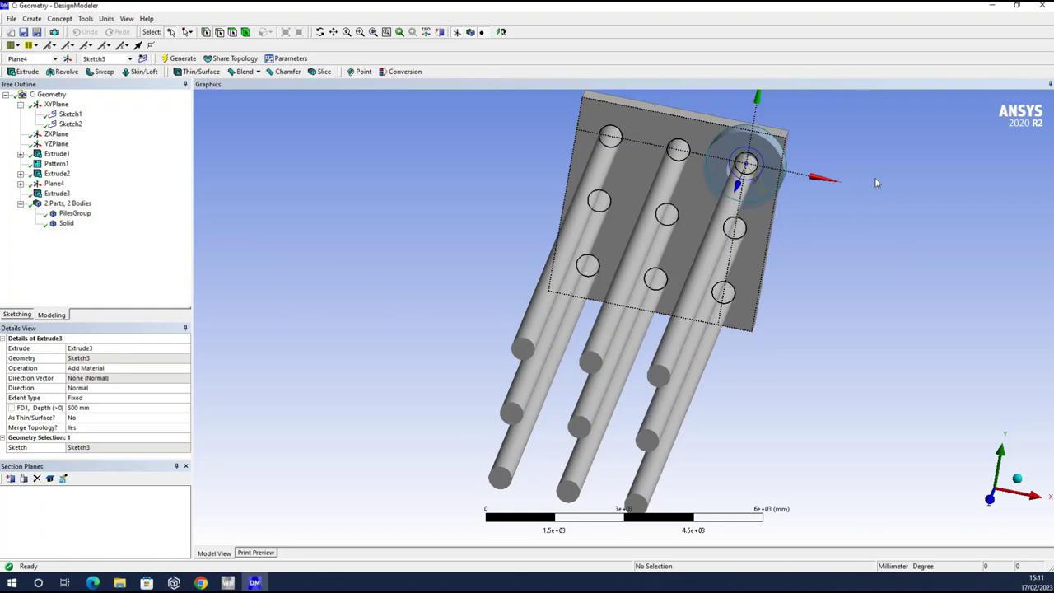
Step: Examine the extruded ring around the corner pile and its position against the cap from several angles
middle_click_drag(877, 183, 786, 277, "ctrl")
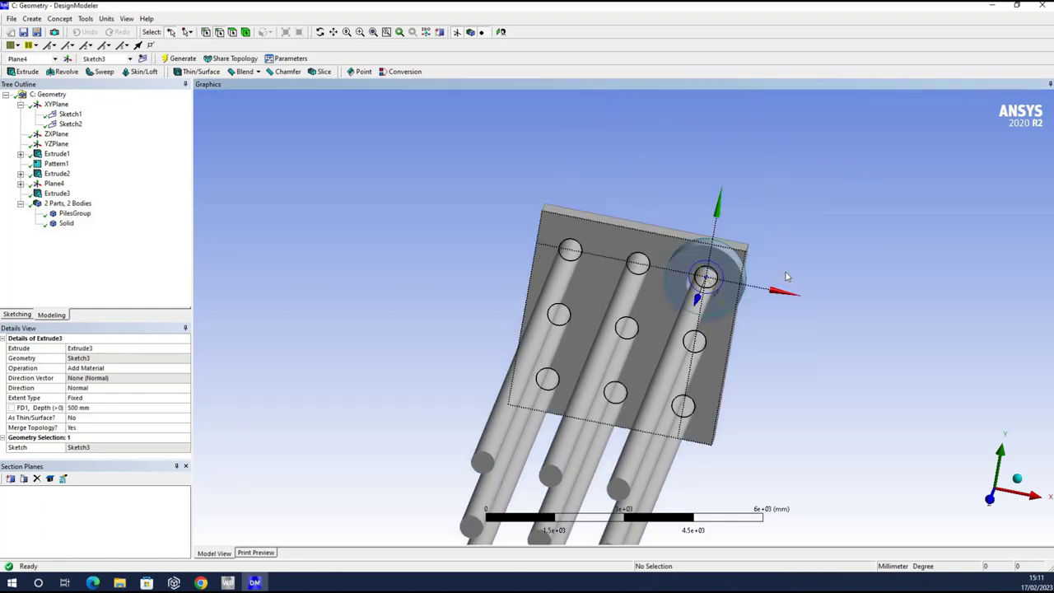
scroll(786, 277, "up", 4)
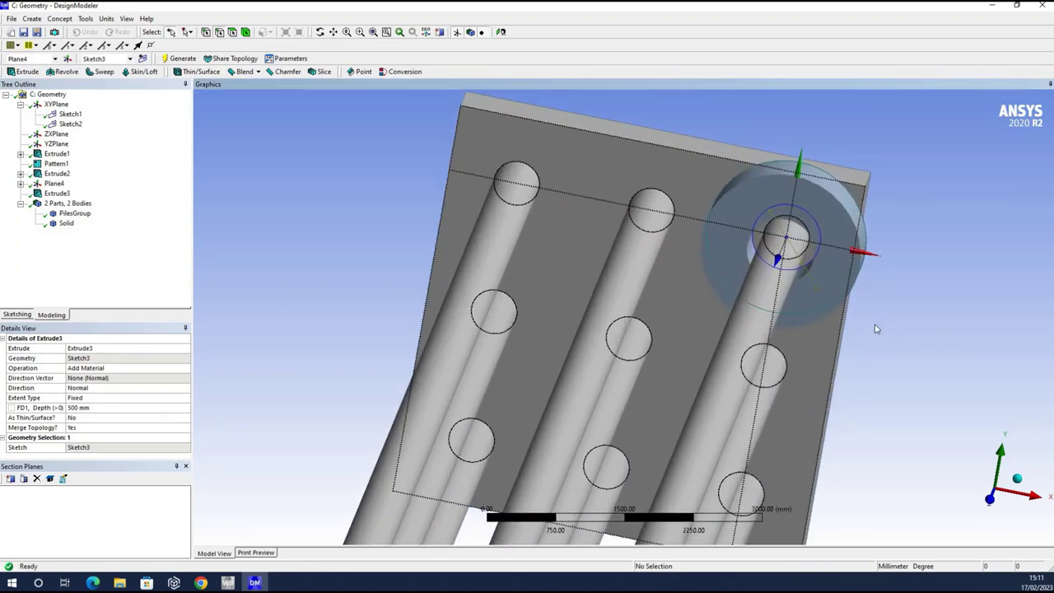
scroll(849, 329, "down", 4)
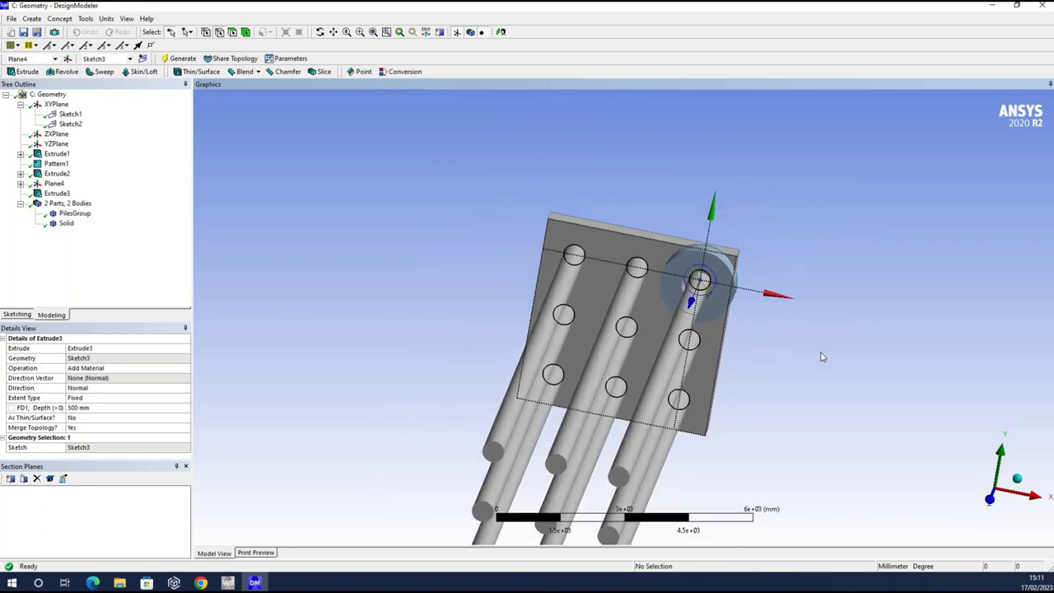
scroll(823, 356, "down", 1)
middle_click_drag(824, 354, 670, 404)
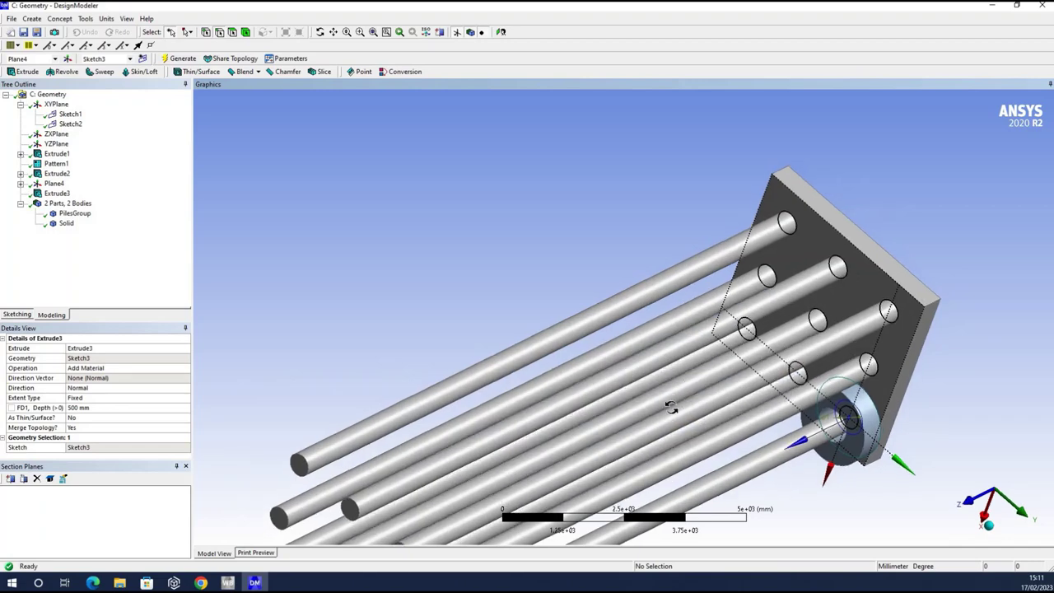
scroll(757, 418, "up", 2)
scroll(847, 380, "down", 2)
middle_click_drag(855, 392, 824, 329)
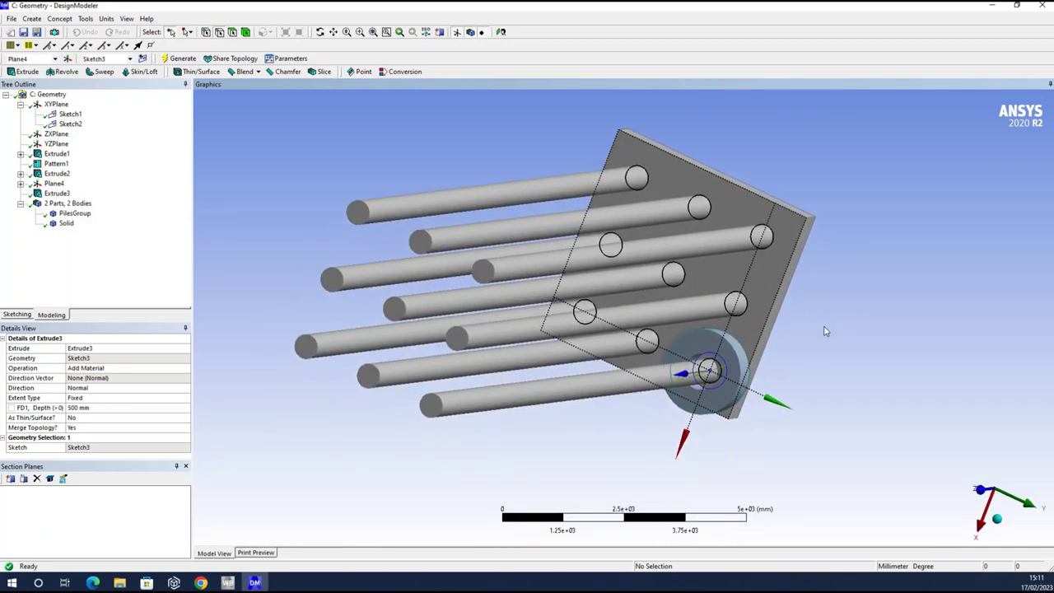
scroll(873, 339, "up", 2)
scroll(850, 334, "up", 2)
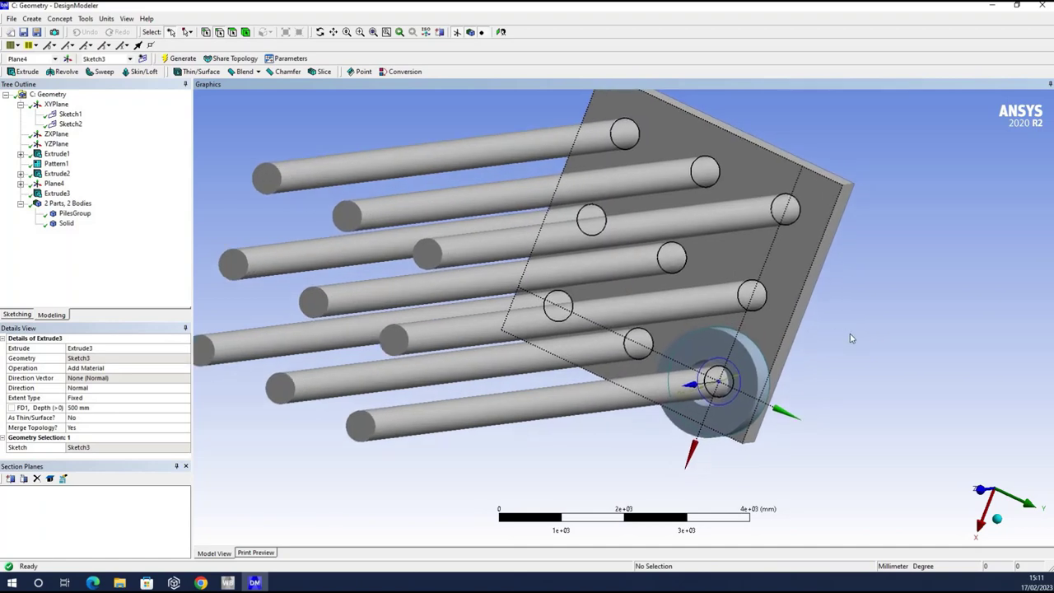
scroll(788, 421, "up", 2)
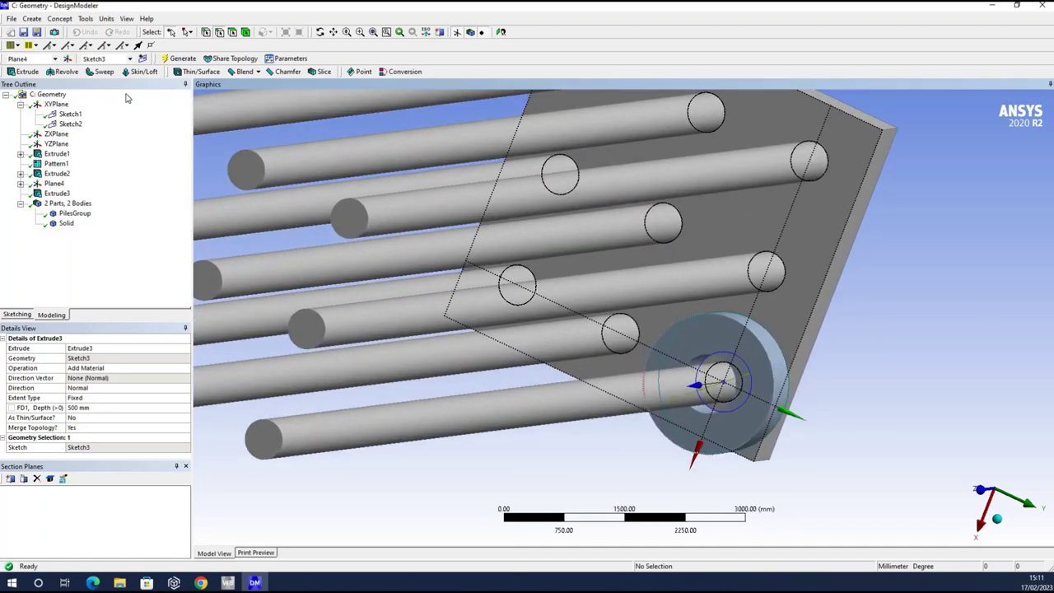
Step: Start a rectangular pattern with the ring body as its geometry
left_click(33, 18)
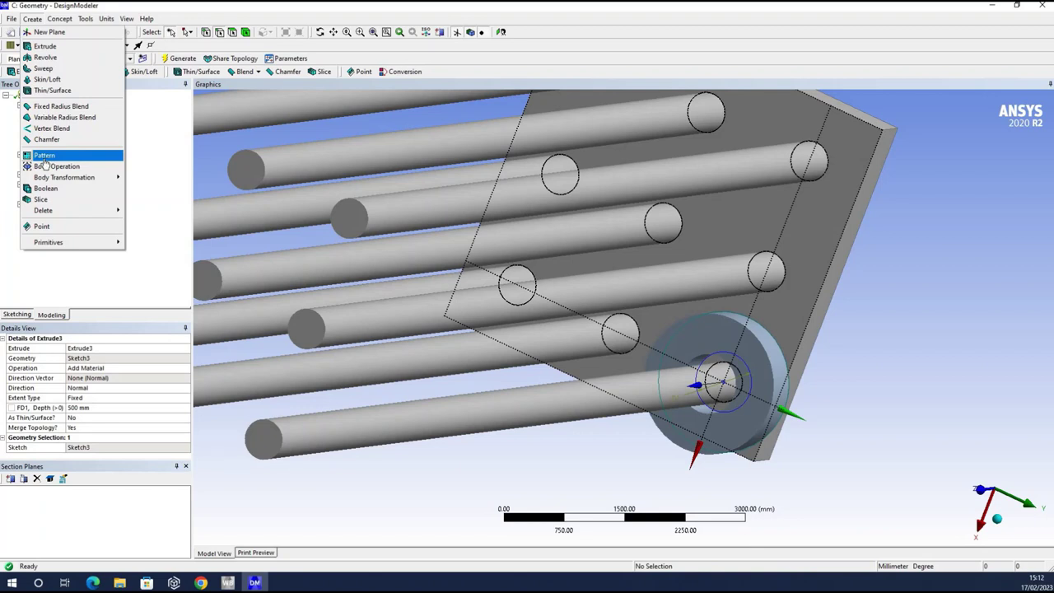
left_click(45, 159)
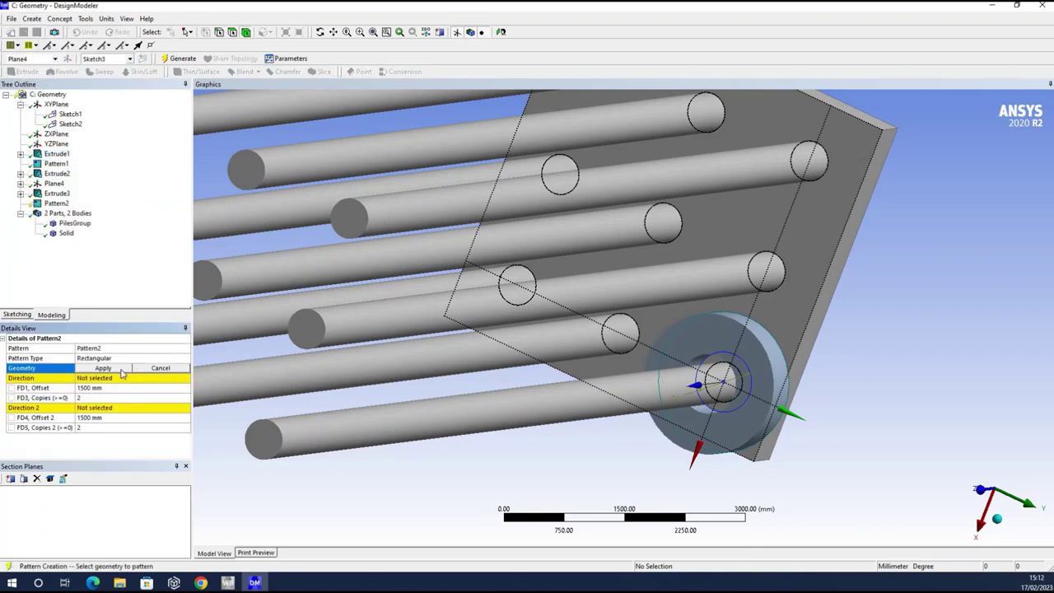
left_click(799, 422)
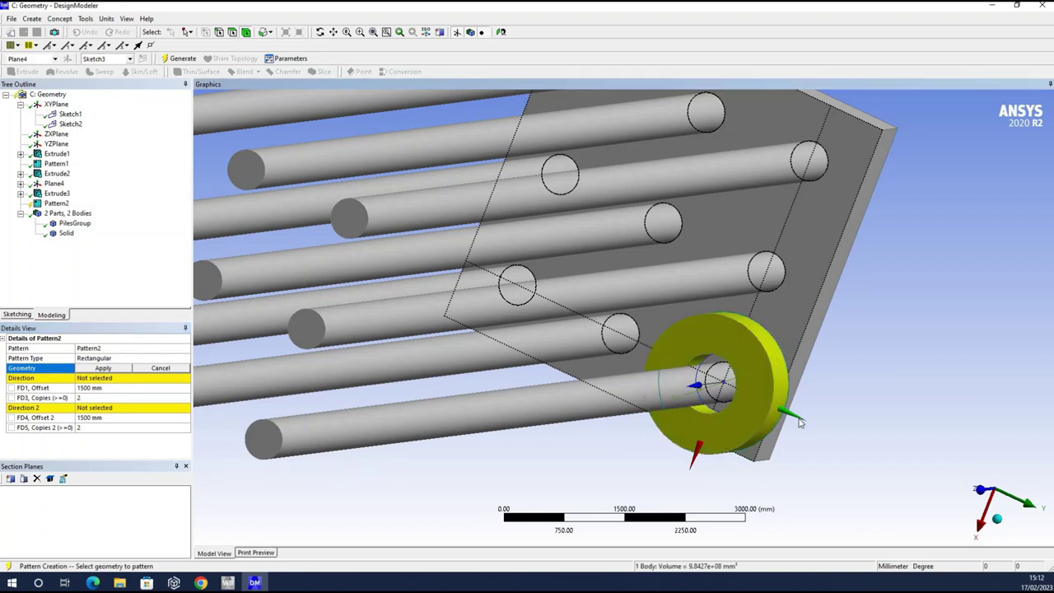
left_click(110, 368)
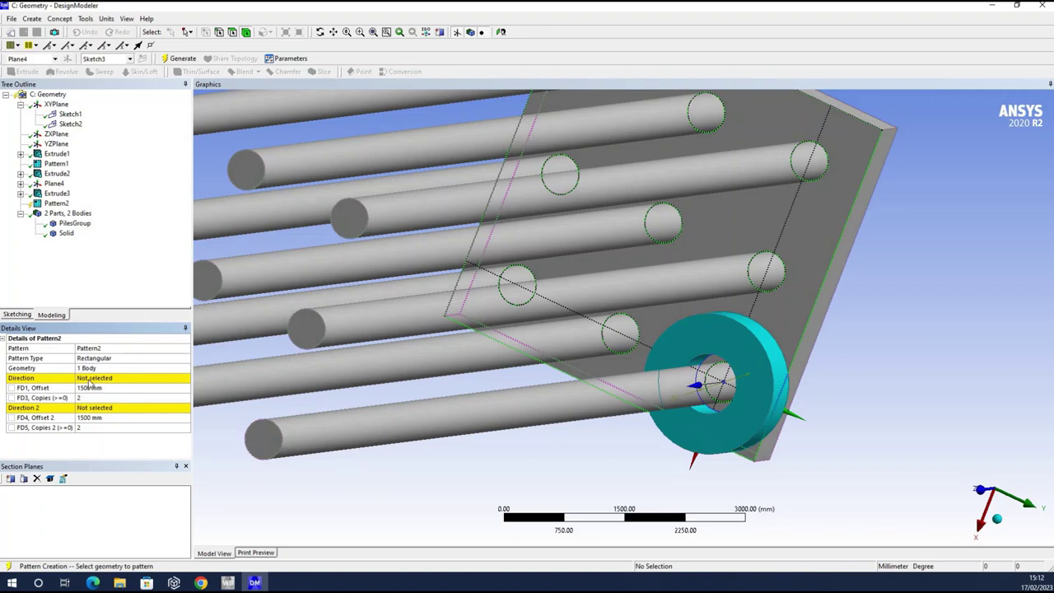
left_click(732, 393)
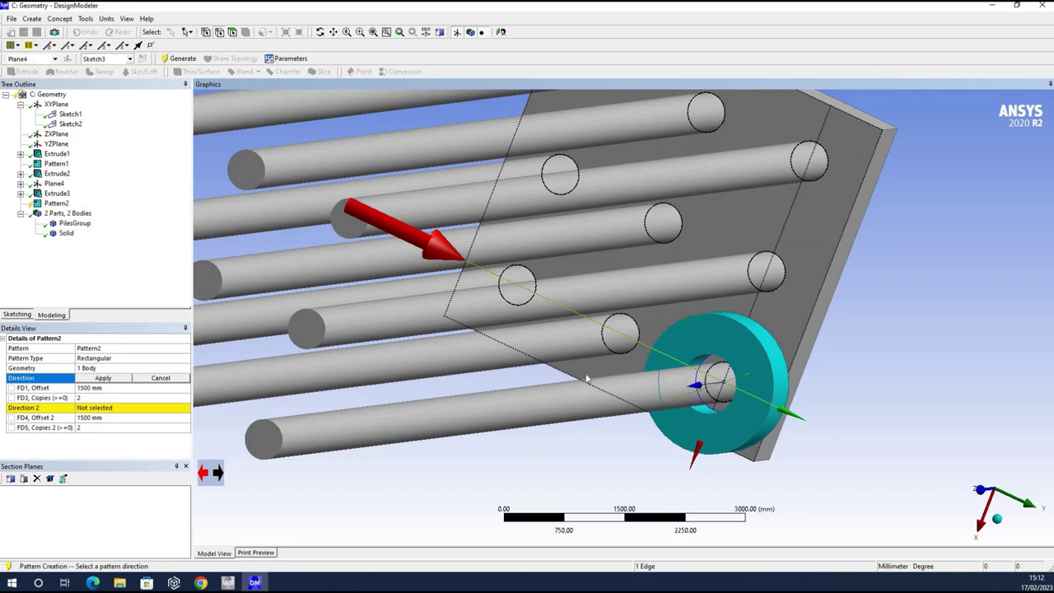
left_click(161, 378)
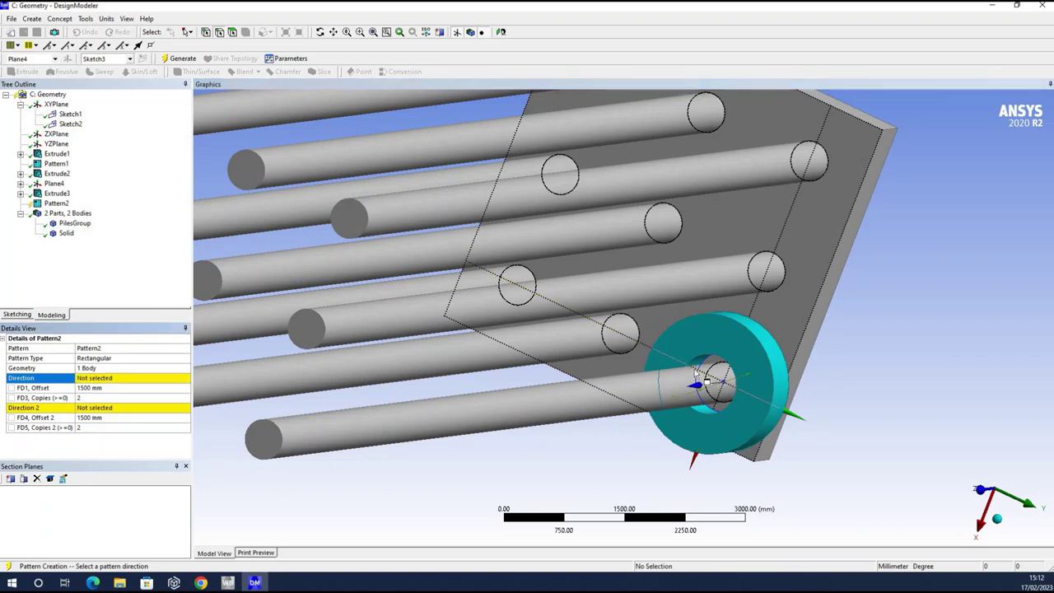
left_click(715, 378)
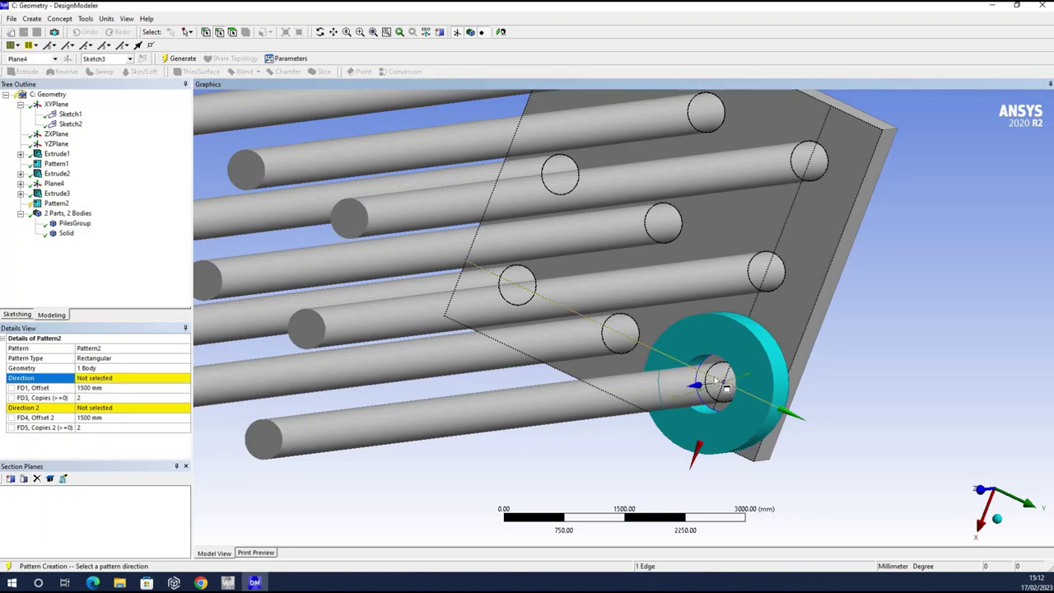
left_click(89, 381)
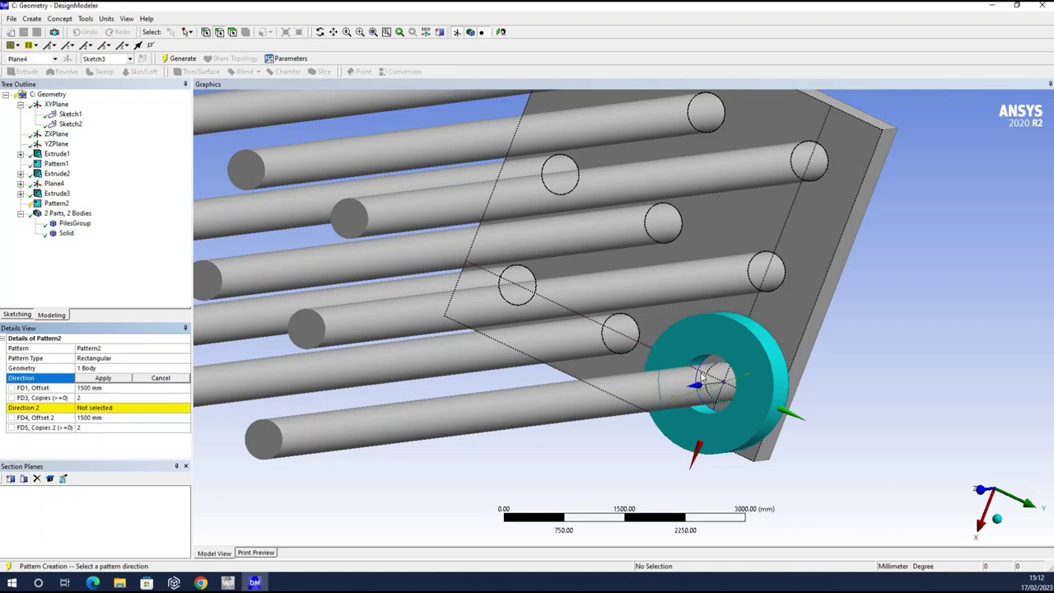
left_click(702, 377)
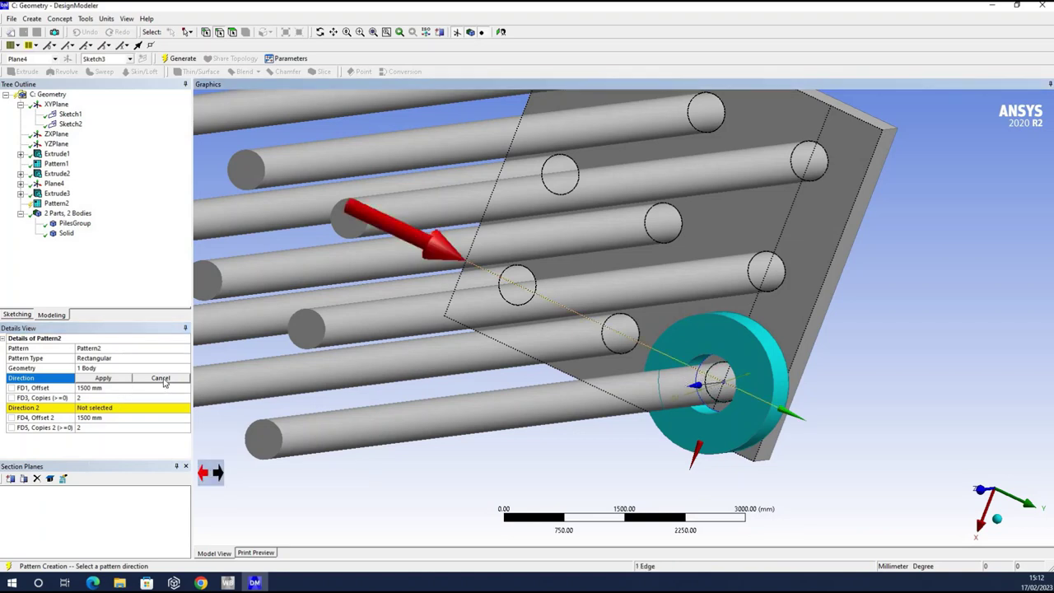
left_click(100, 379)
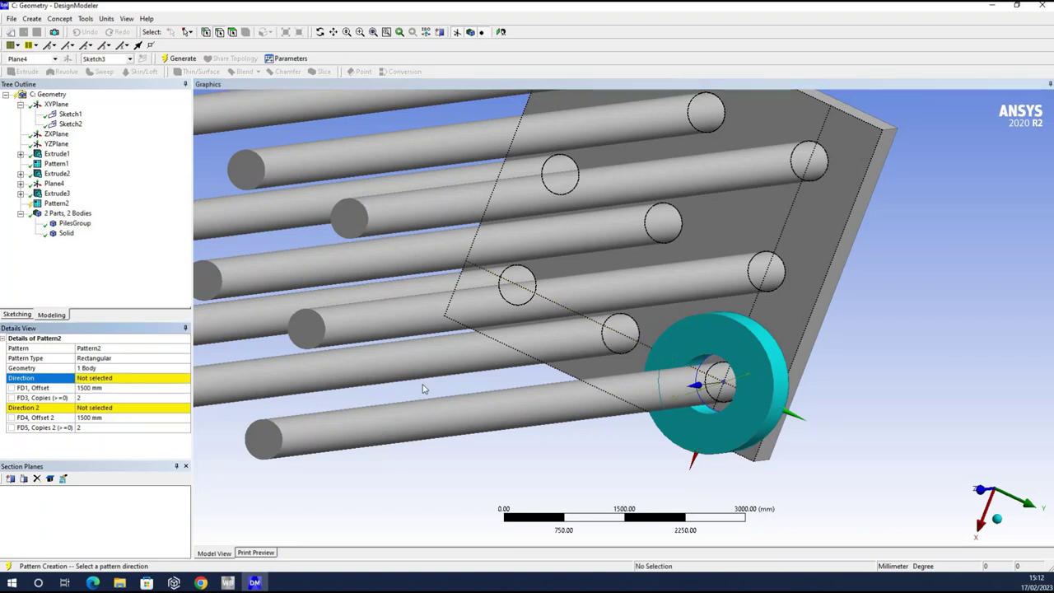
Step: Set the pattern's first direction along the plane's Y axis line, reversed to point towards the neighbouring piles
left_click(756, 402)
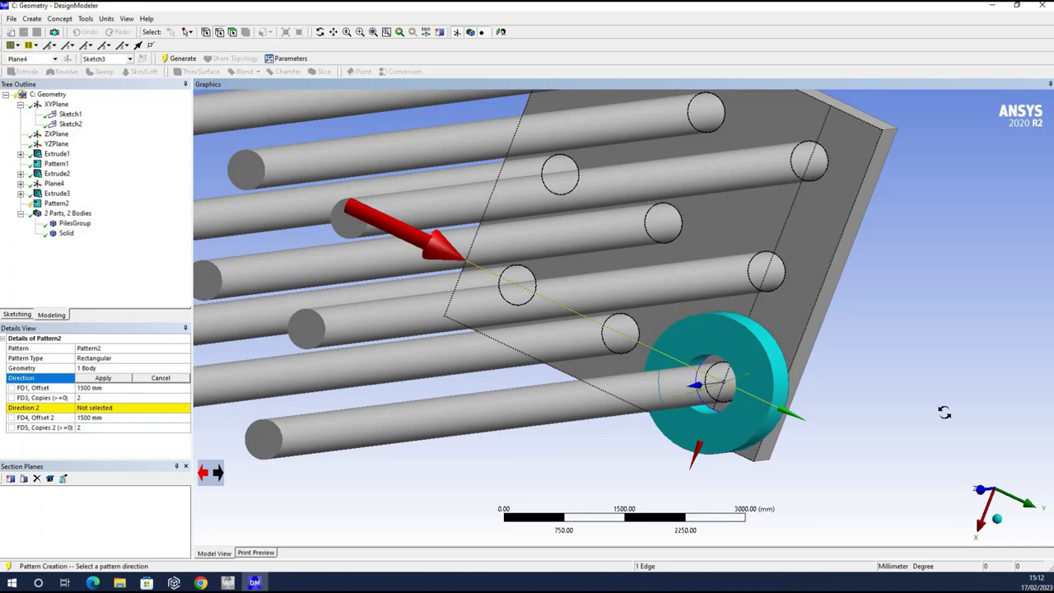
middle_click_drag(939, 412, 857, 416)
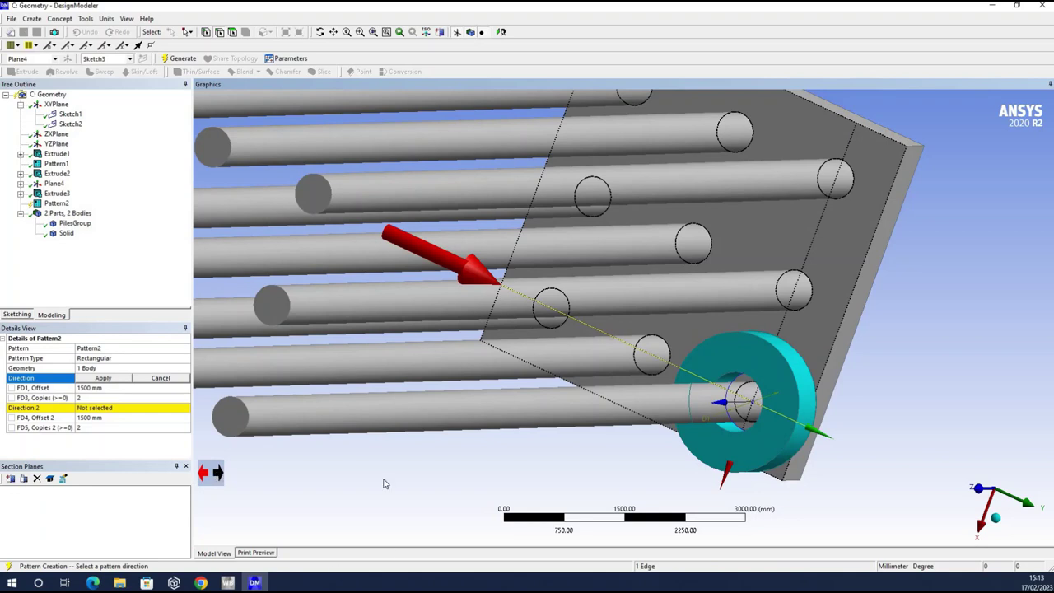
left_click(216, 473)
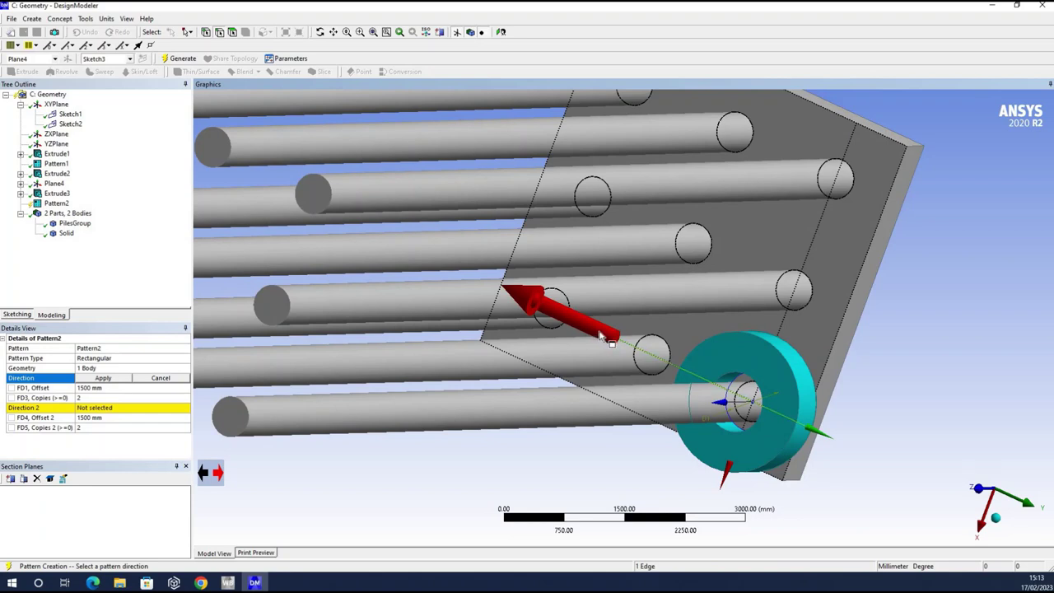
left_click(103, 380)
Step: Set Direction 2 along the plane's X axis line, reversed towards the other piles, and generate the pattern with 1500 mm offsets and 2 copies each way
left_click(99, 410)
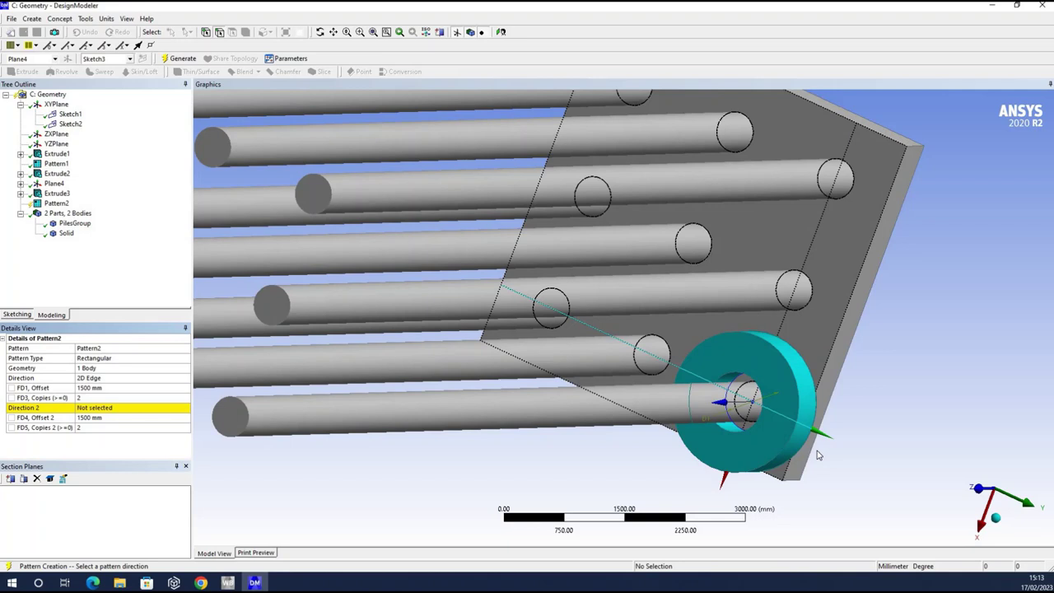
left_click(750, 418)
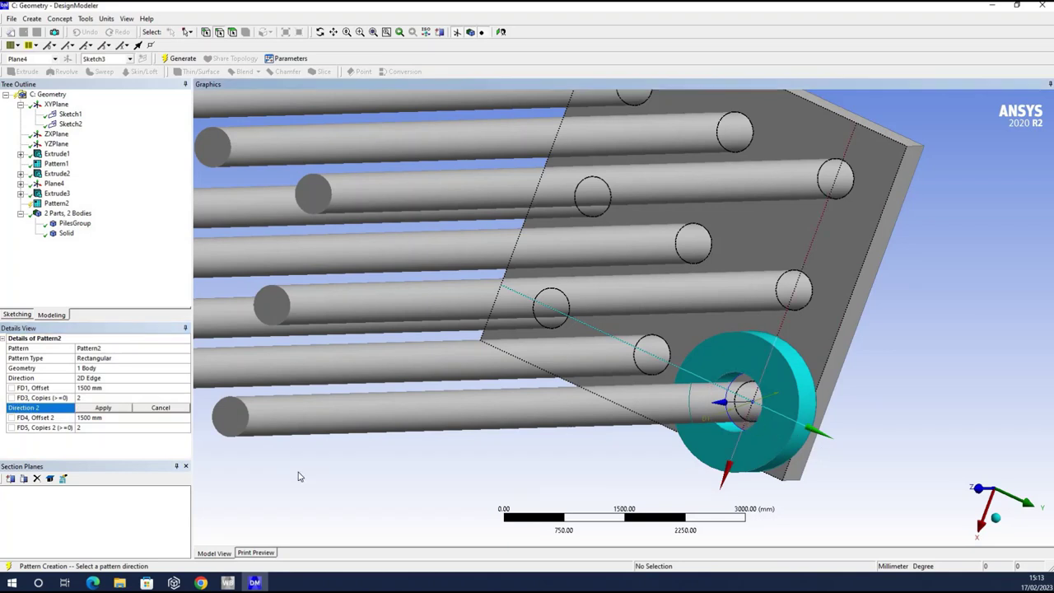
left_click(218, 475)
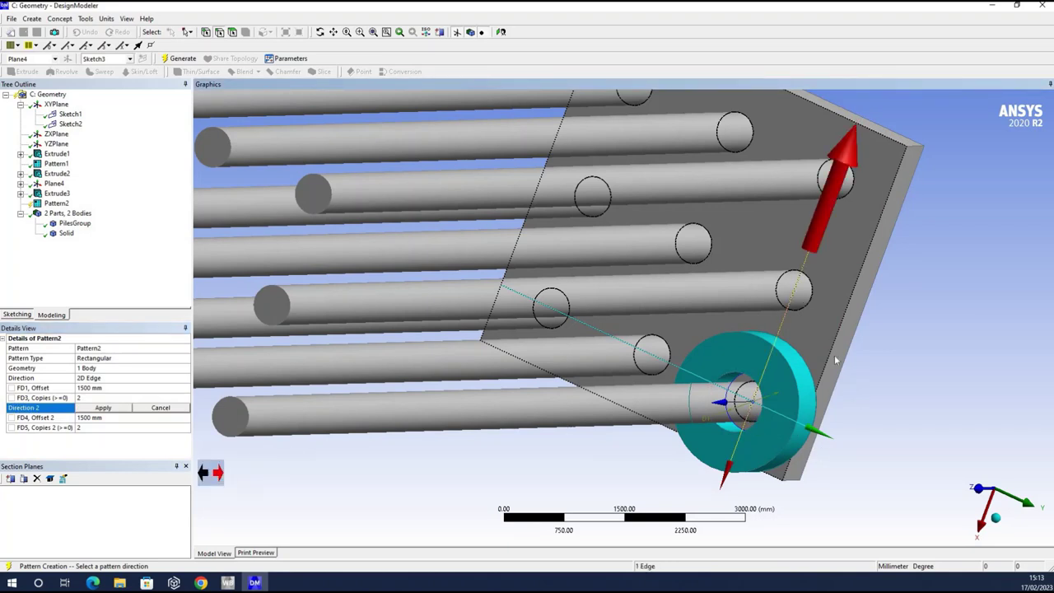
left_click(101, 408)
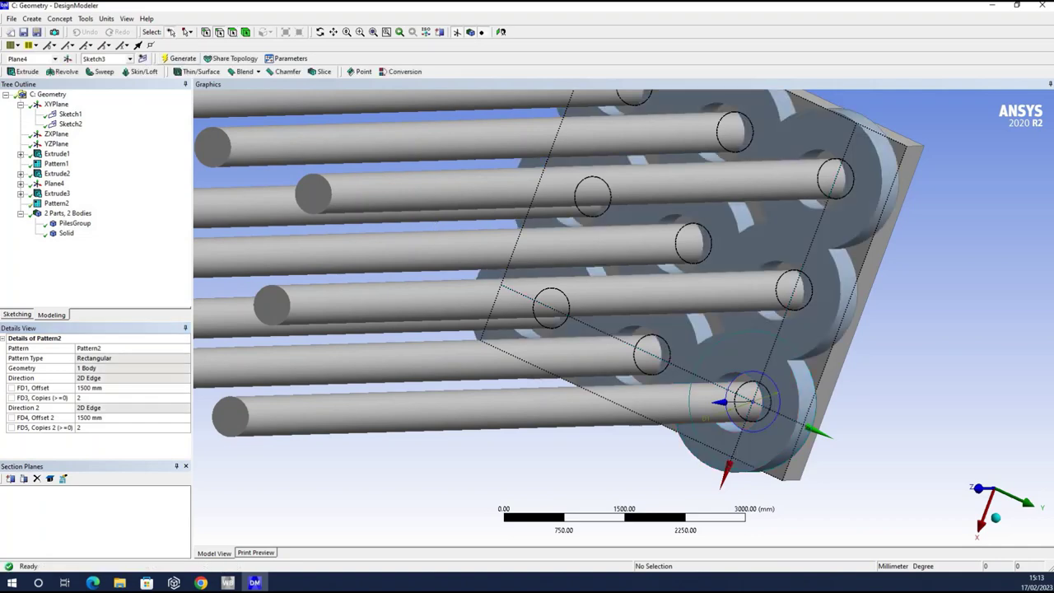
scroll(778, 284, "down", 5)
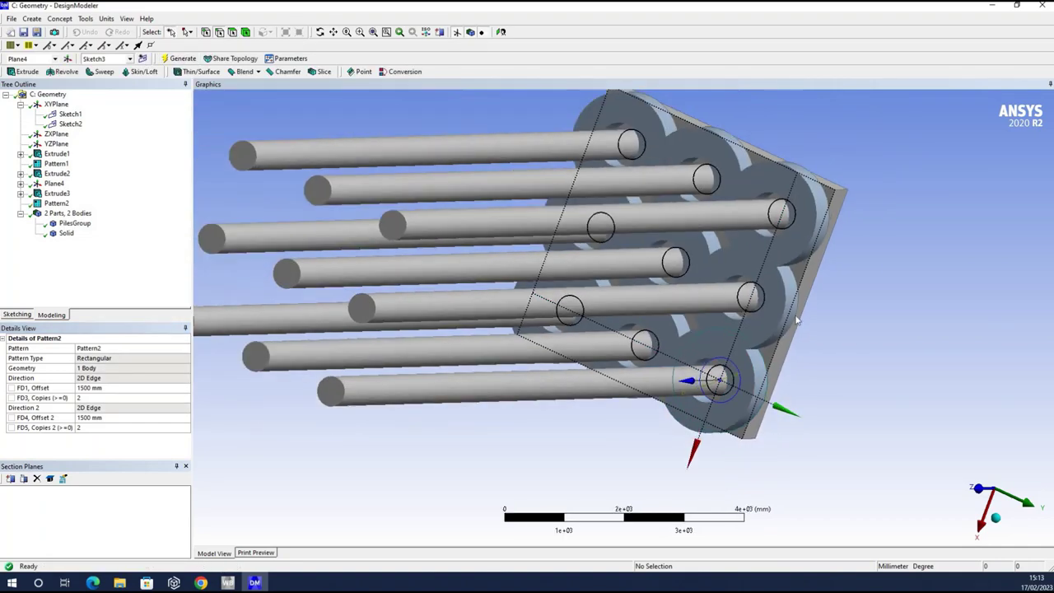
Step: Reopen the ring sketch Sketch3 and add a diameter dimension to its outer circle
middle_click_drag(871, 302, 516, 298)
scroll(515, 287, "up", 3)
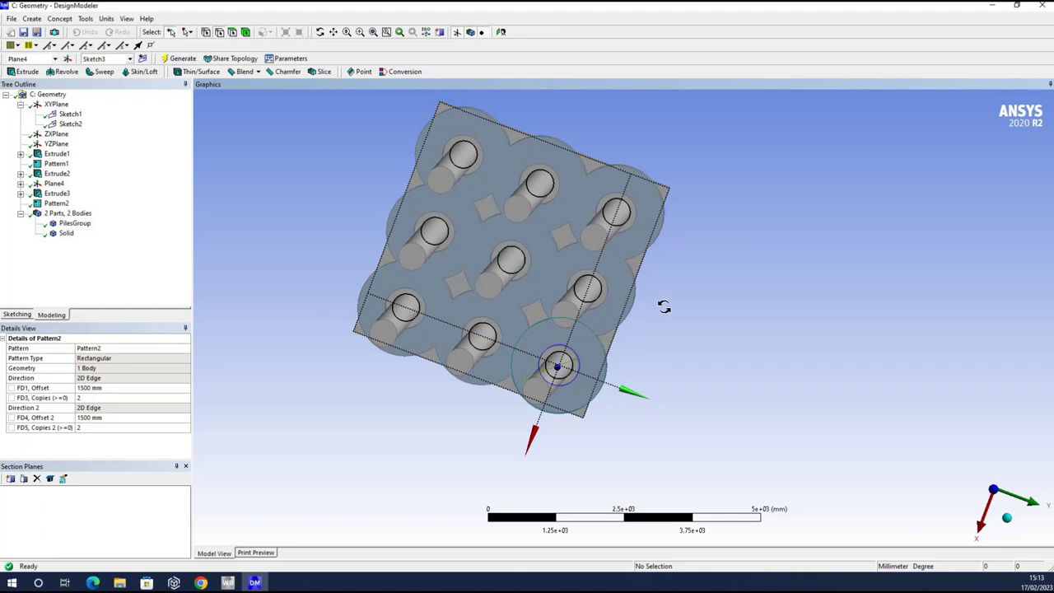
middle_click_drag(692, 316, 638, 322)
left_click_drag(644, 318, 631, 327)
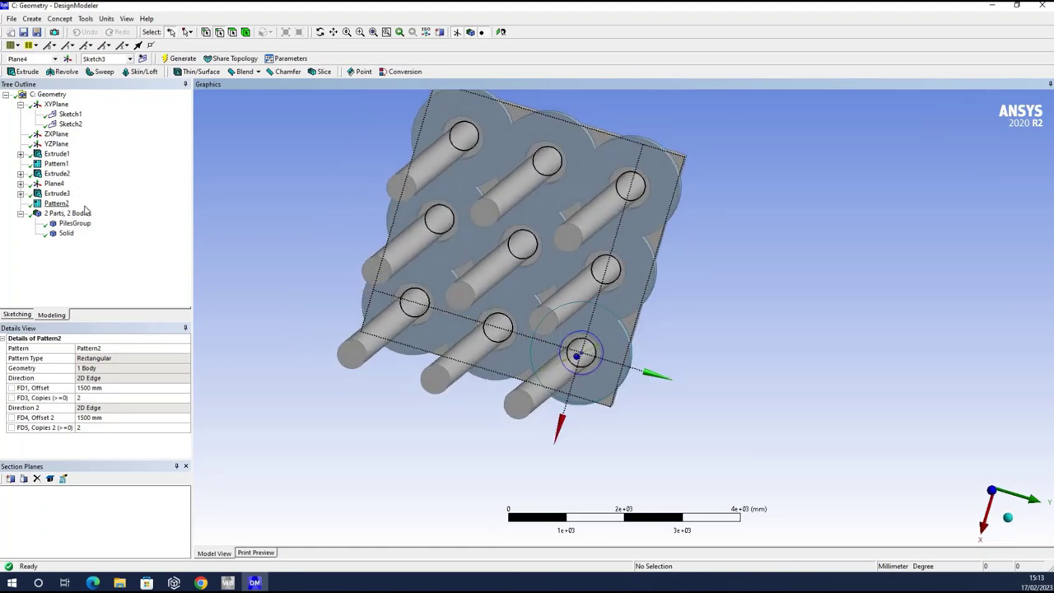
left_click(21, 194)
left_click(70, 203)
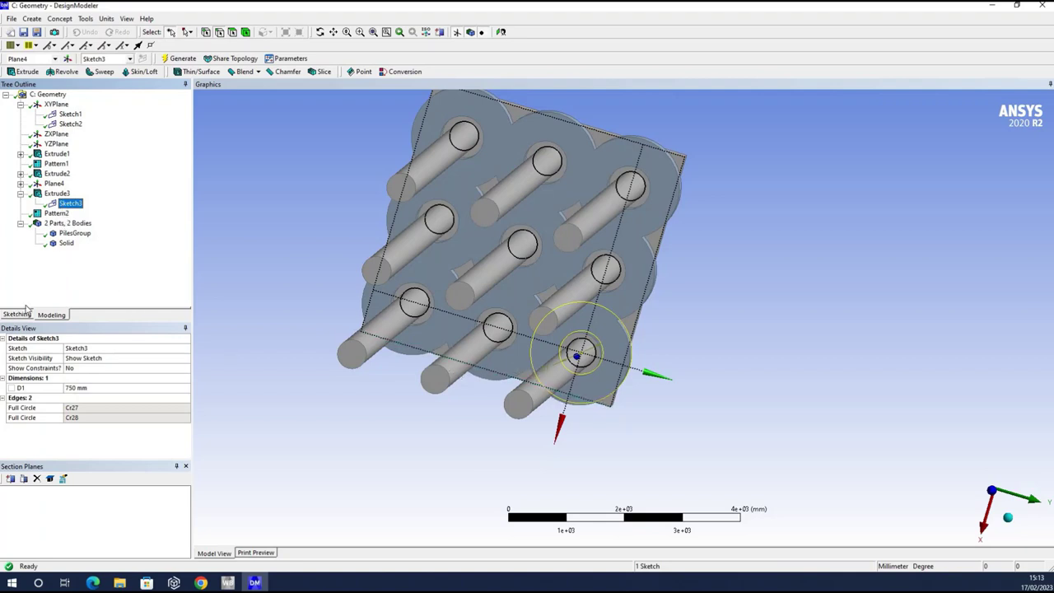
left_click(596, 417)
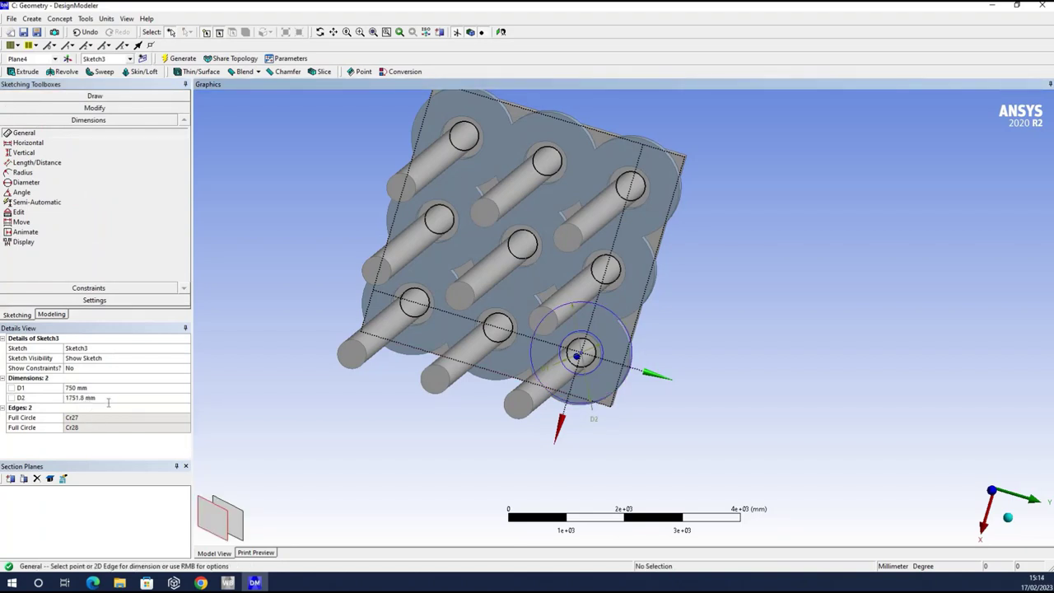
Step: Set the ring's outer diameter to 2000 mm, regenerate the model and check the gaps between neighbouring rings
left_click(108, 400)
type("2000")
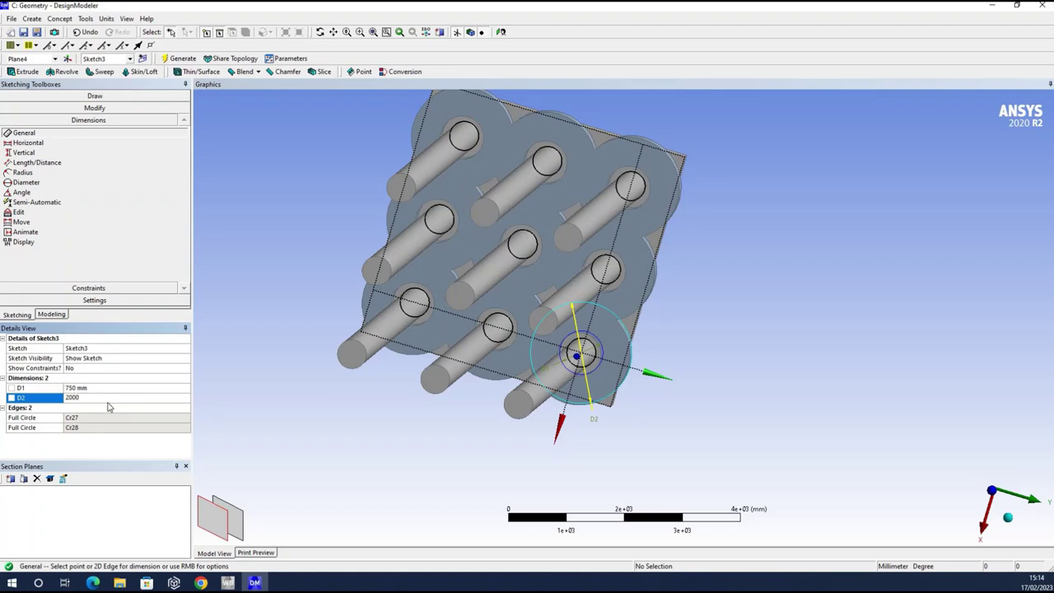
key("Return")
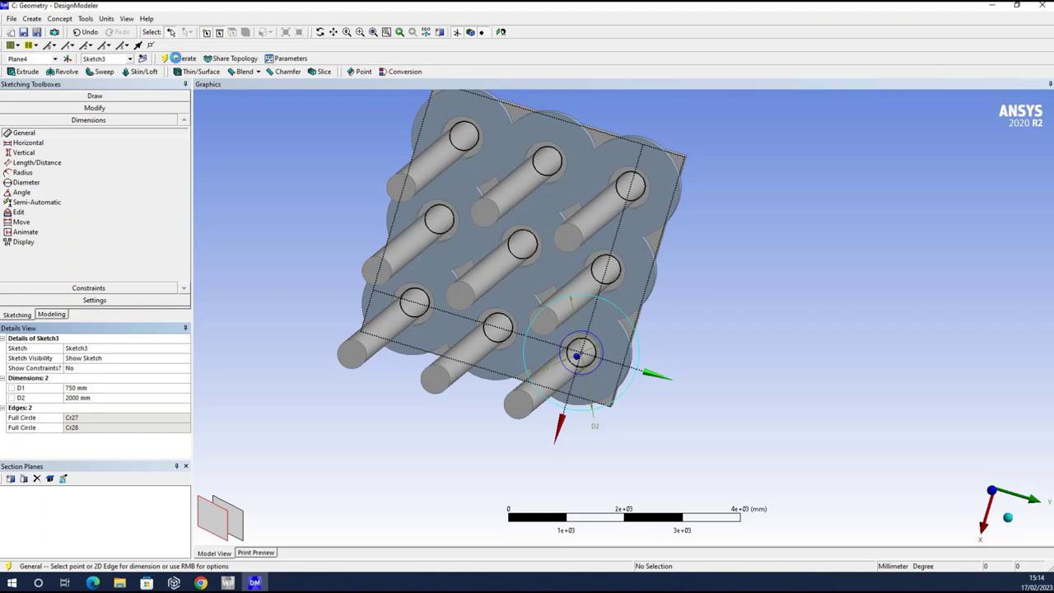
left_click(178, 58)
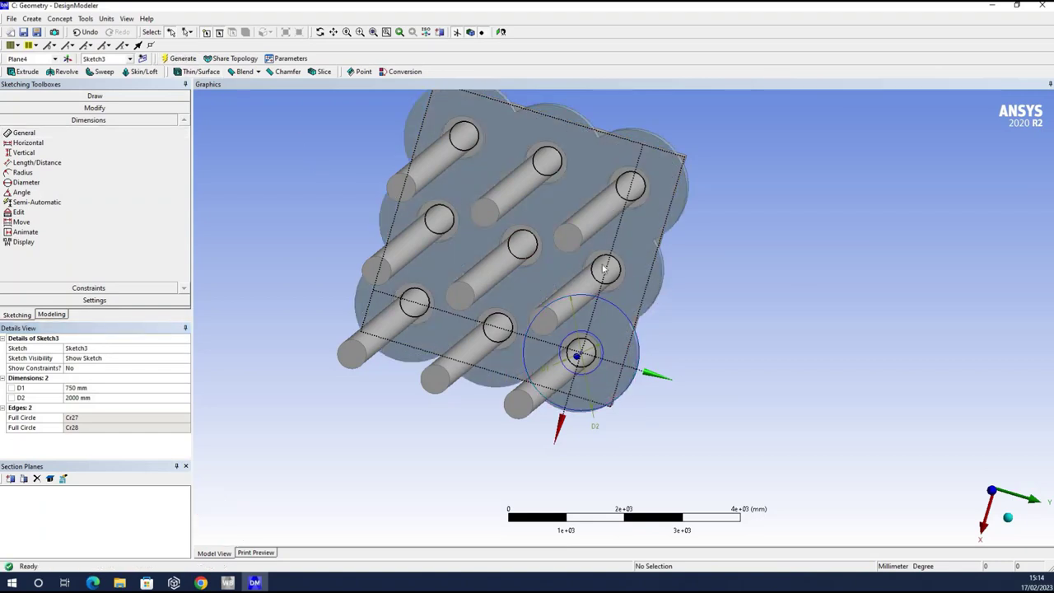
middle_click_drag(655, 286, 449, 215)
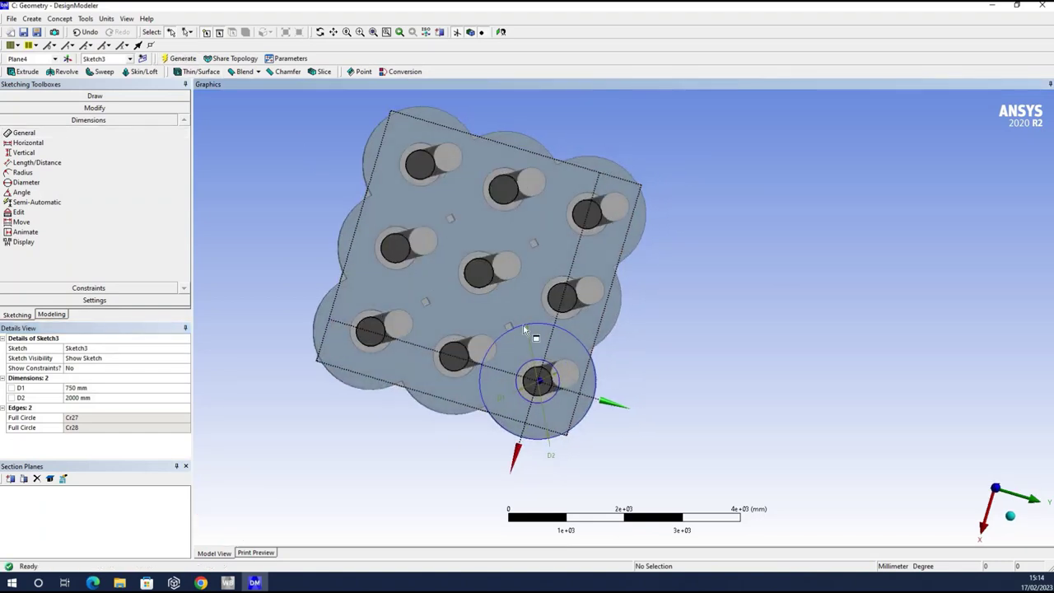
mouse_move(522, 280)
middle_mouse_down()
mouse_move(545, 280)
mouse_move(505, 291)
mouse_move(533, 278)
mouse_move(526, 280)
middle_mouse_up()
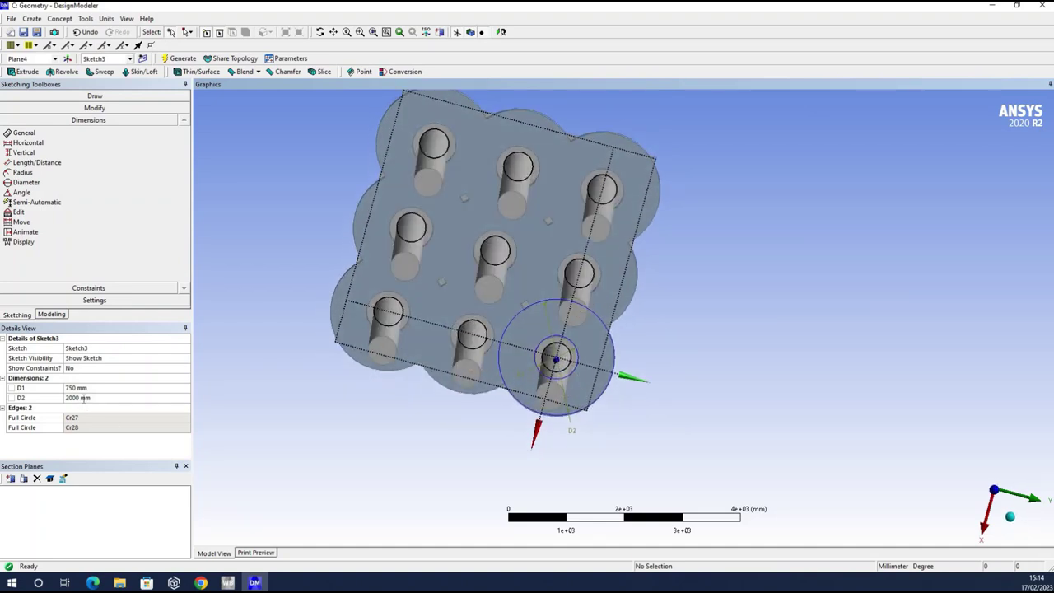
Step: Increase the ring's outer diameter to 2100 mm and regenerate the patterned rings
left_click(53, 401)
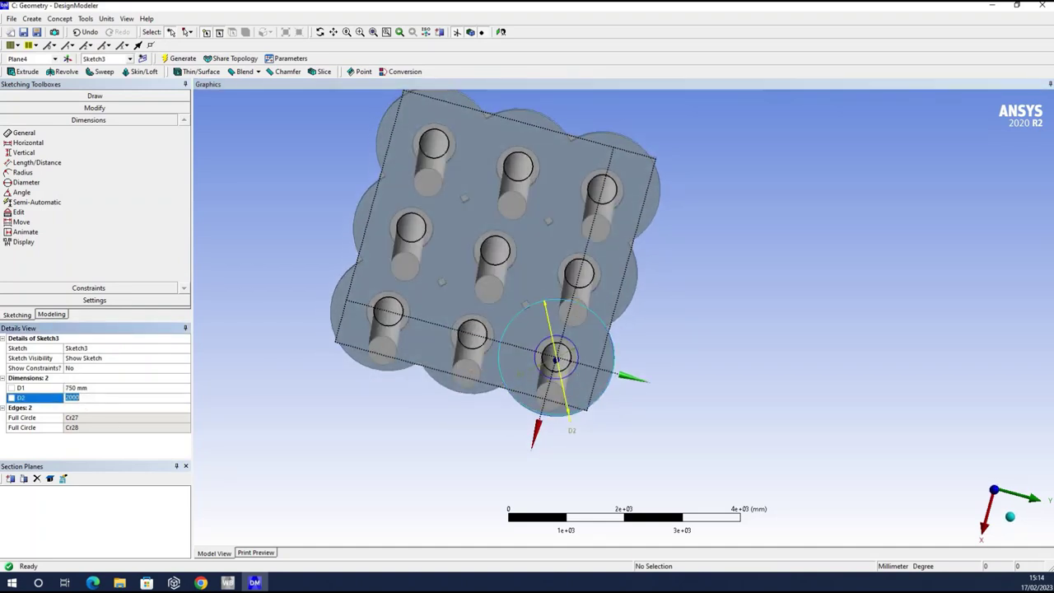
type("21")
key("Return")
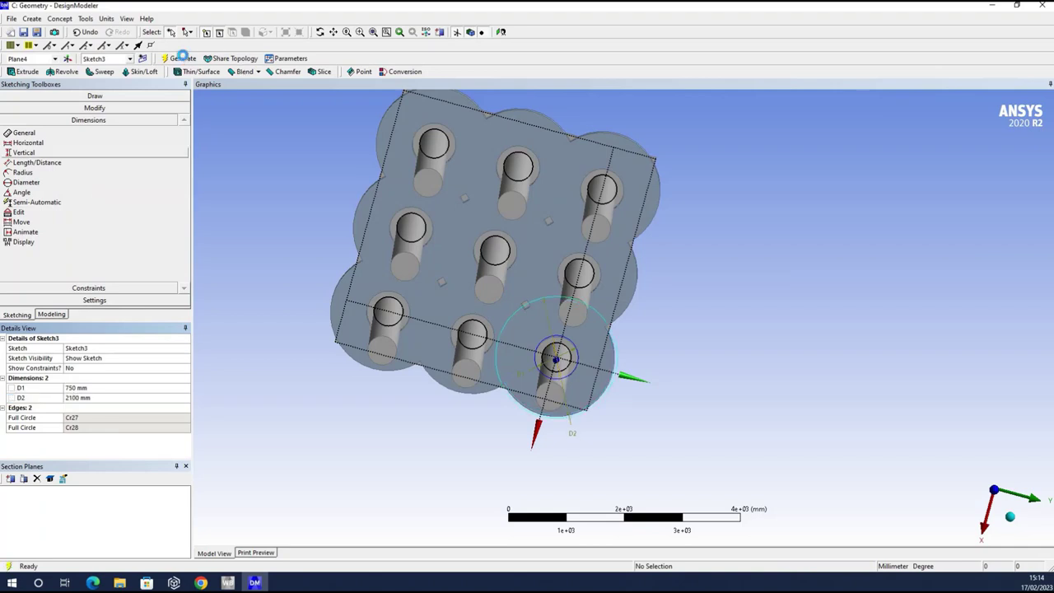
left_click(180, 59)
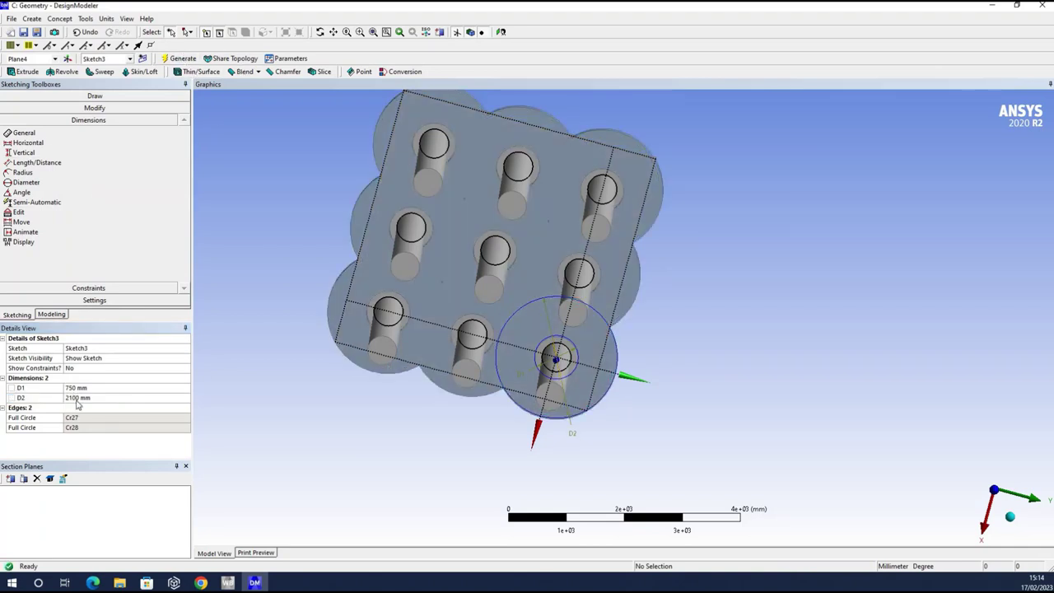
Step: Set the ring's outer diameter to 2150 mm, regenerate and inspect the overlap between the piles
left_click(110, 399)
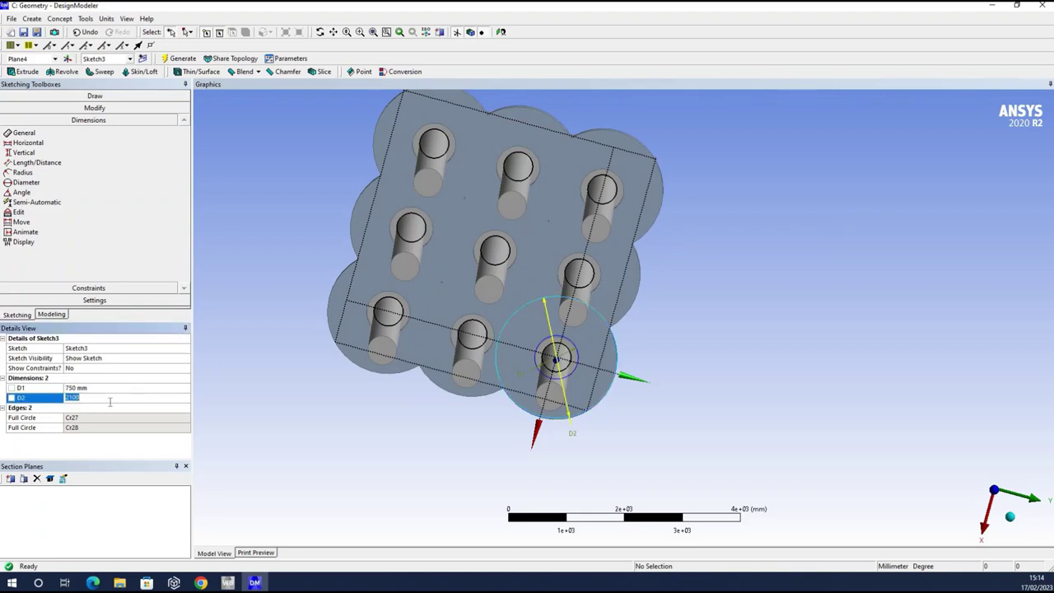
type("215")
key("Return")
left_click(186, 60)
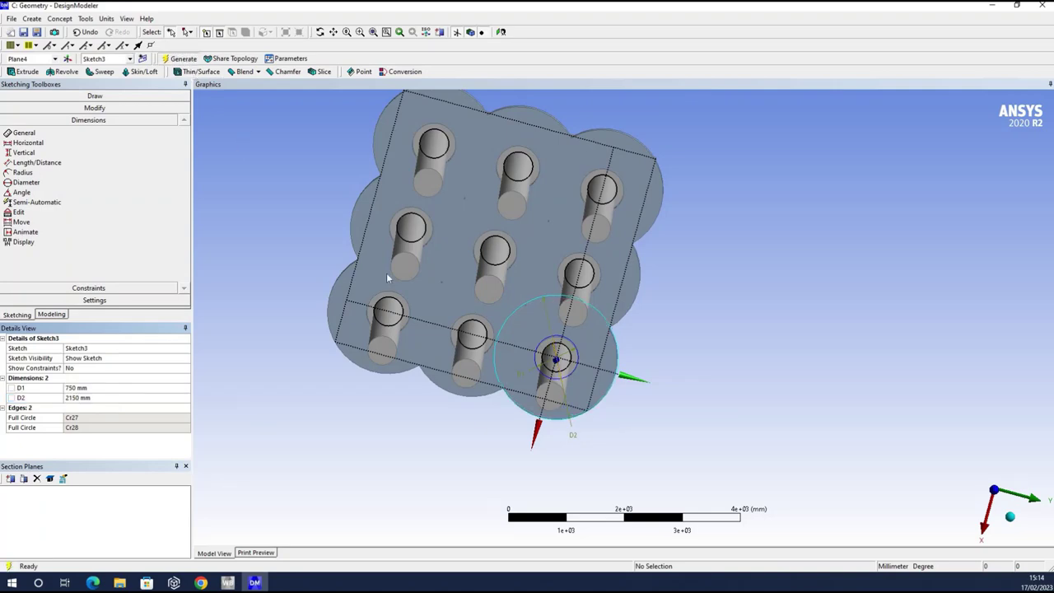
middle_click_drag(682, 291, 659, 326)
scroll(650, 329, "up", 3)
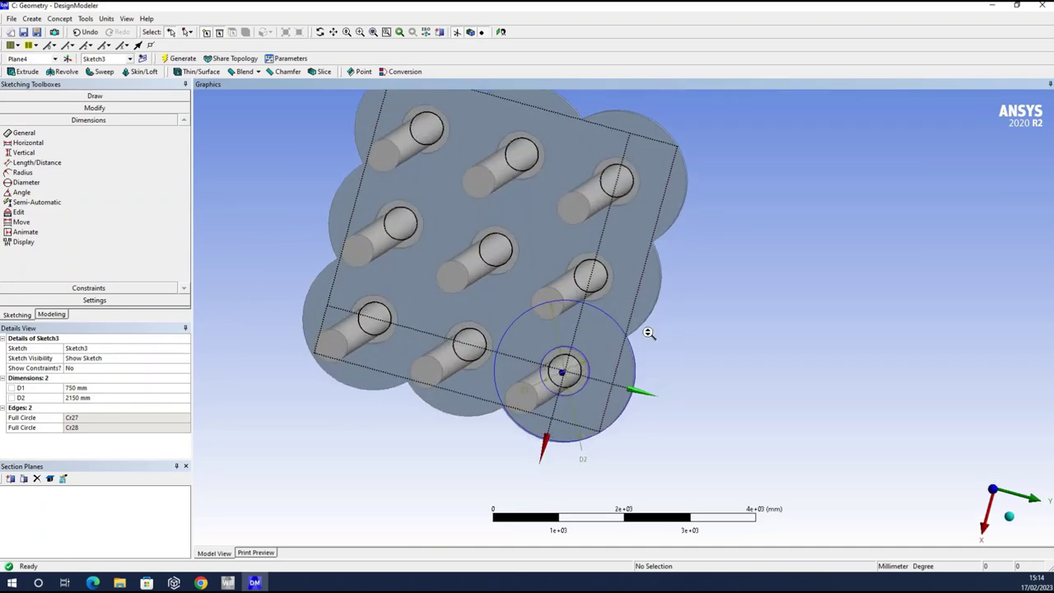
scroll(650, 329, "down", 4)
scroll(546, 275, "down", 1)
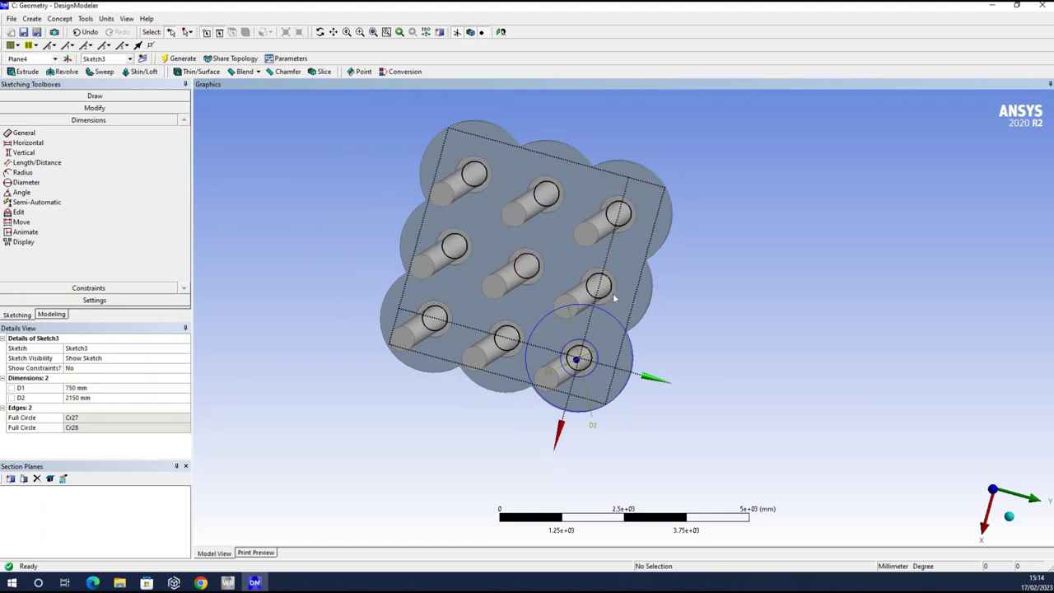
Step: Set the ring sketch's inner circle diameter to 502 mm and update the model
left_click(83, 386)
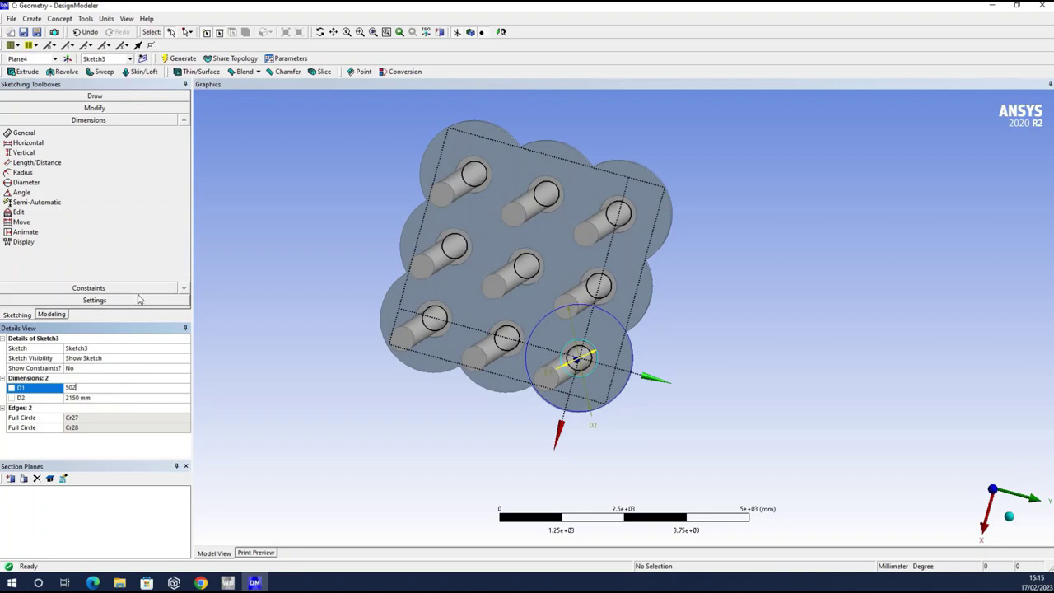
key("Tab")
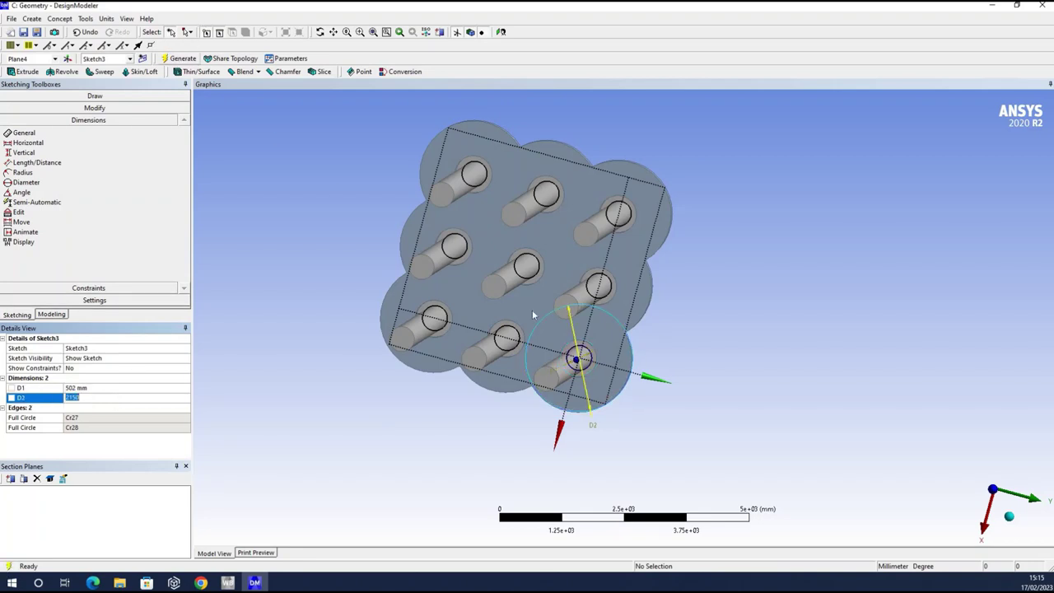
key("Return")
left_click_drag(711, 301, 681, 297)
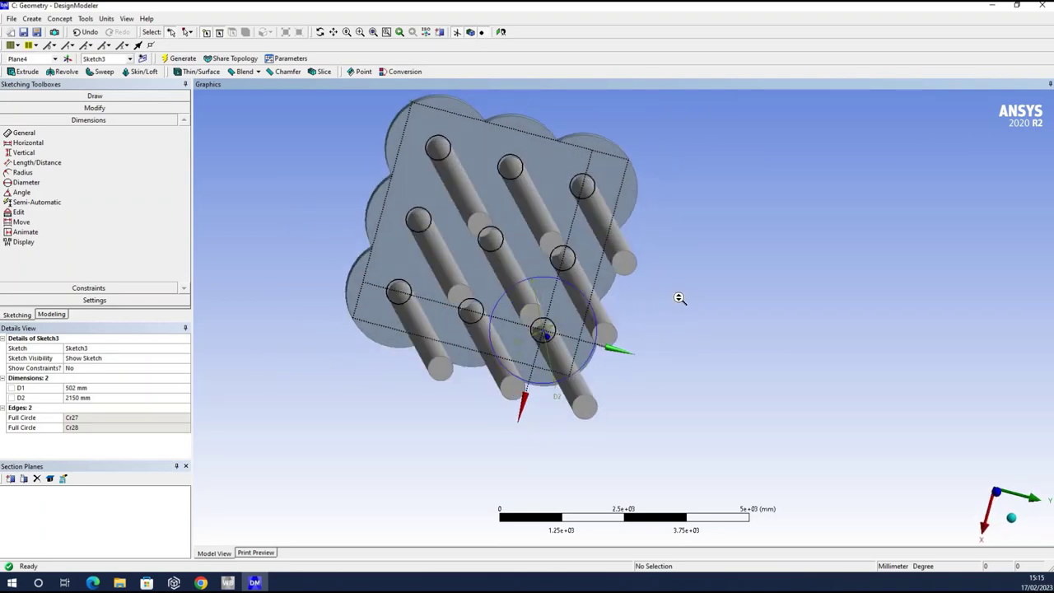
scroll(733, 255, "down", 3)
left_click_drag(595, 288, 601, 251)
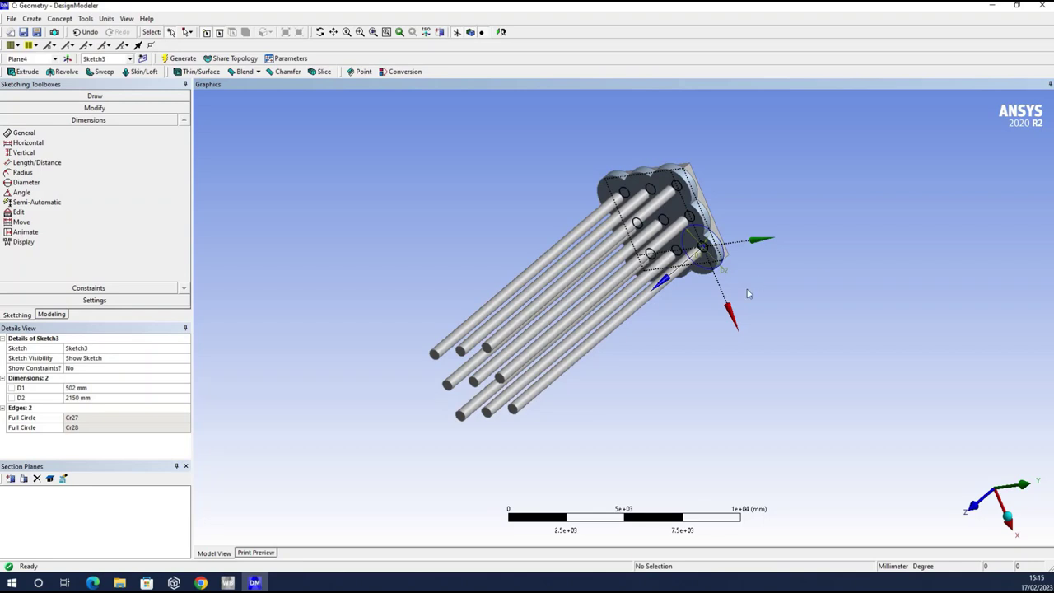
scroll(659, 211, "down", 2)
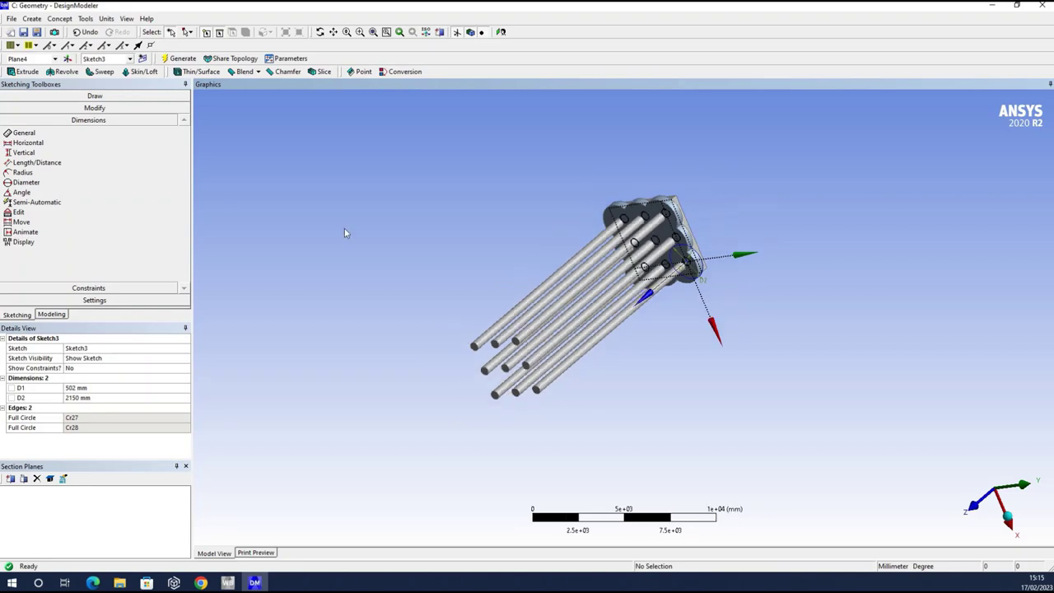
scroll(346, 233, "down", 1)
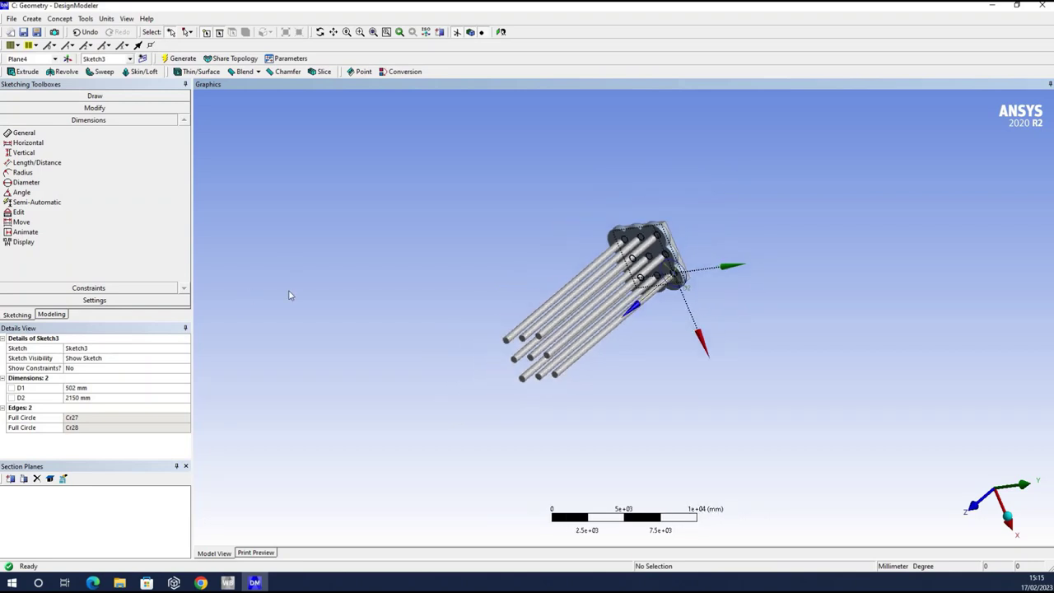
Step: Set the depth of the ring extrusion Extrude3 to 15000 mm, regenerate and inspect the soil around the piles
left_click(51, 315)
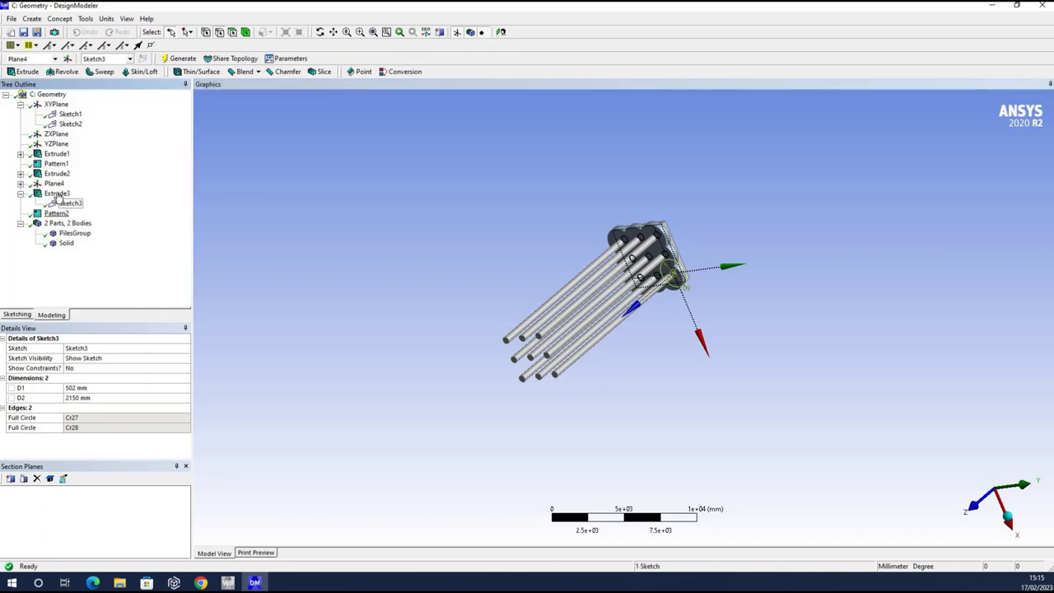
left_click(58, 195)
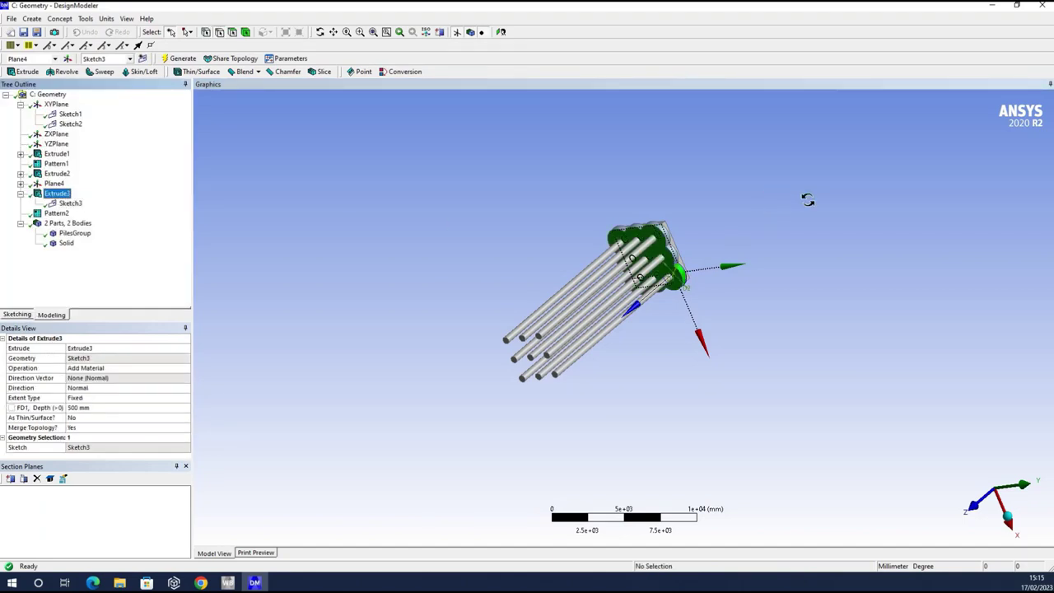
middle_click_drag(840, 205, 663, 262)
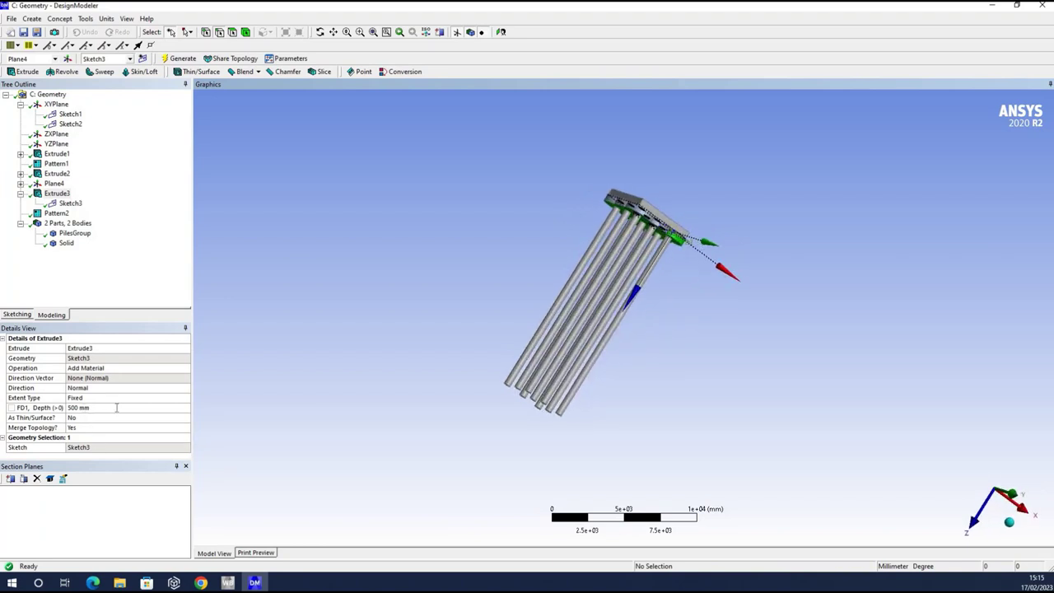
left_click(99, 408)
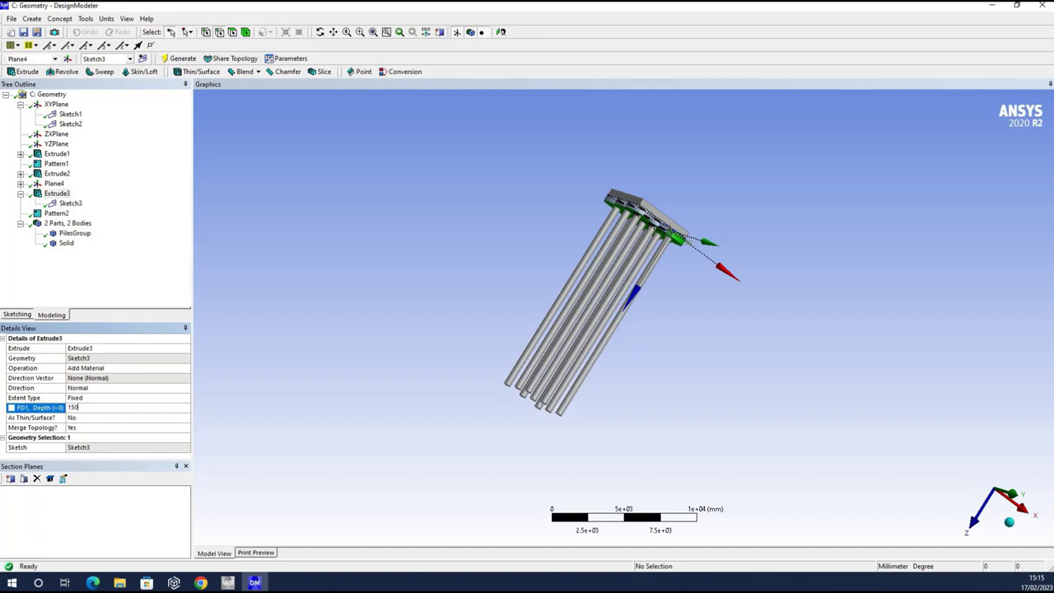
key("Return")
left_click(184, 60)
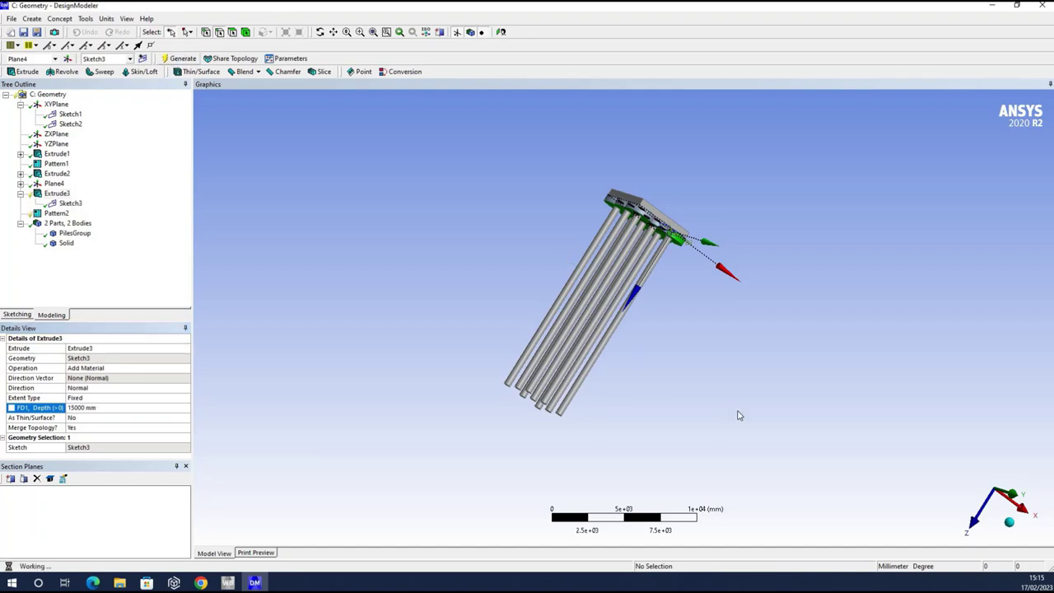
left_click_drag(883, 322, 630, 270)
scroll(694, 234, "up", 3)
middle_click_drag(630, 270, 550, 280)
scroll(647, 264, "down", 5)
middle_click_drag(829, 188, 656, 303)
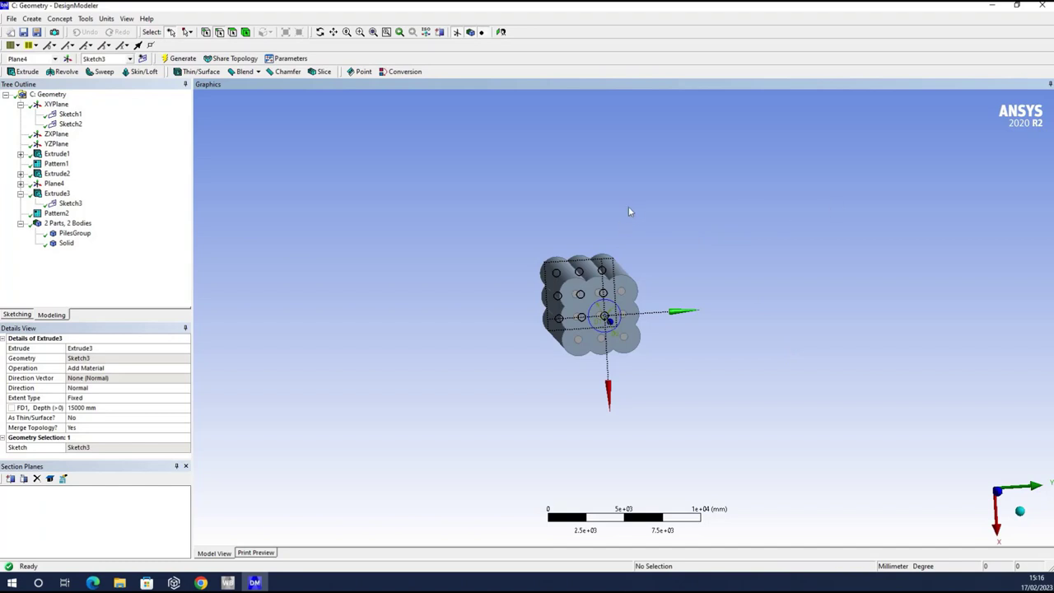
Step: Create a new sketch on Plane4 and view it face-on
left_click(50, 184)
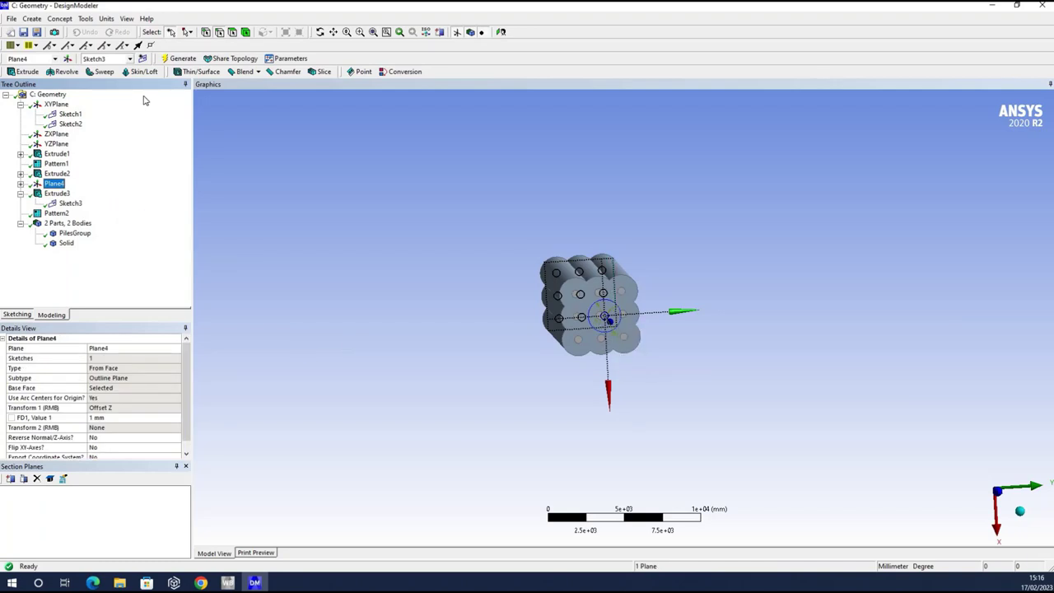
left_click(143, 59)
left_click(501, 31)
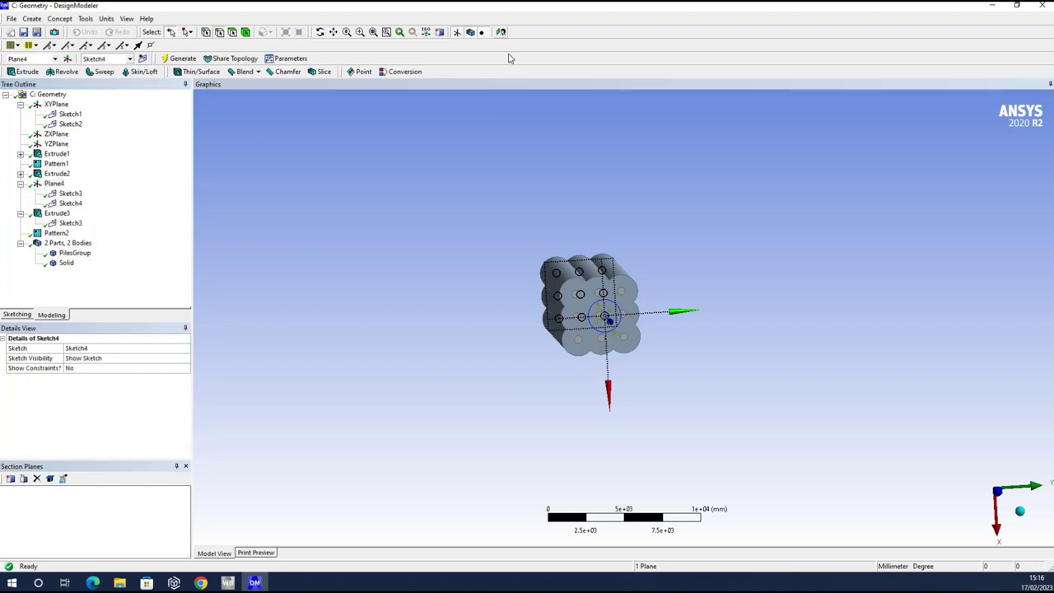
scroll(796, 270, "up", 2)
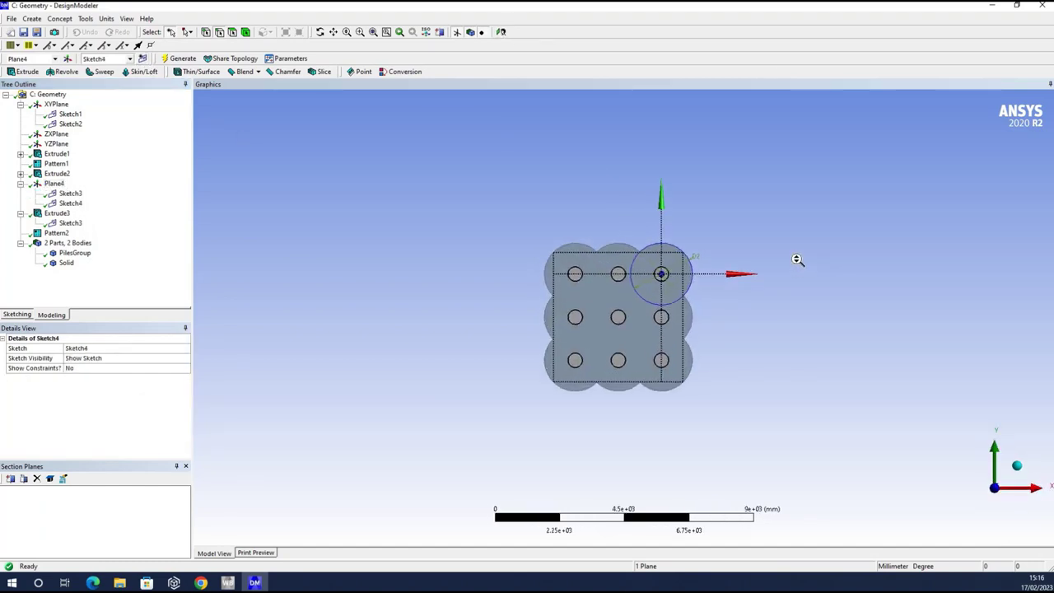
scroll(791, 259, "down", 3)
scroll(787, 257, "down", 2)
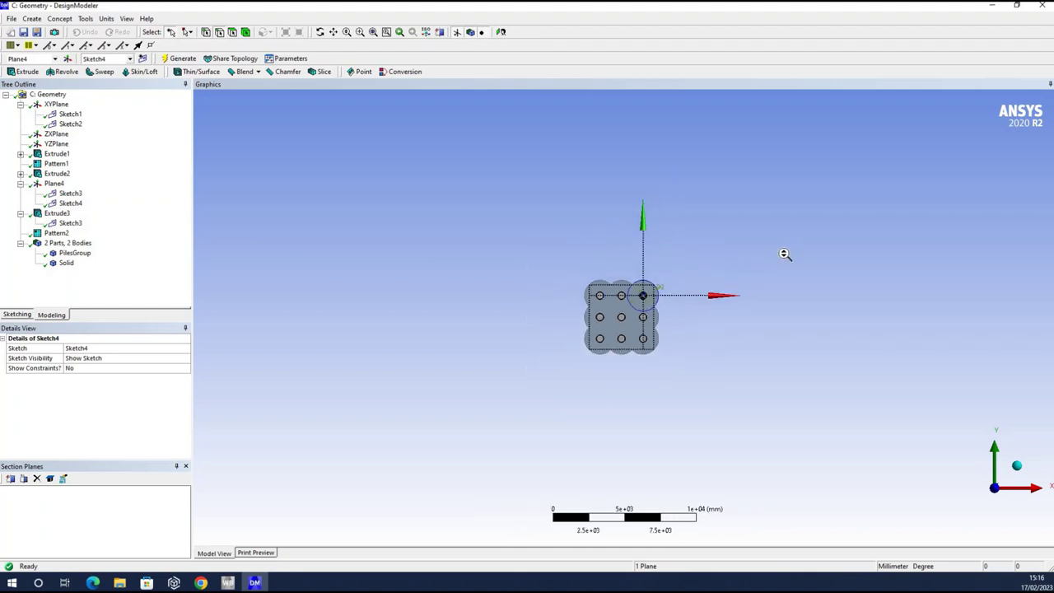
scroll(802, 273, "up", 2)
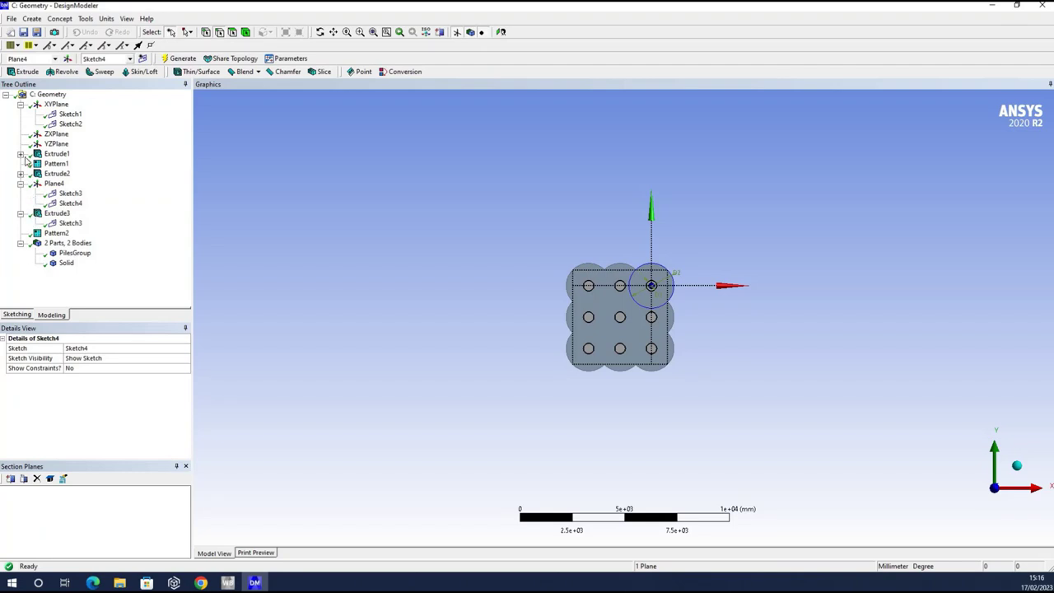
Step: Sketch an outer rectangle about 18770 by 16560 mm around the pile group and a smaller inner rectangle enclosing the nine piles
left_click(16, 314)
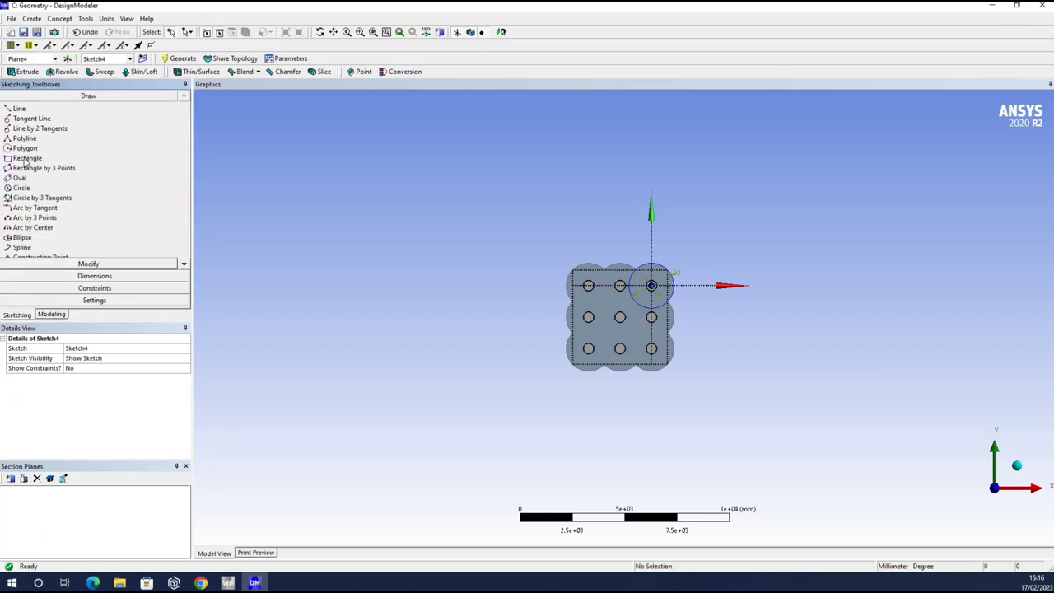
left_click(418, 135)
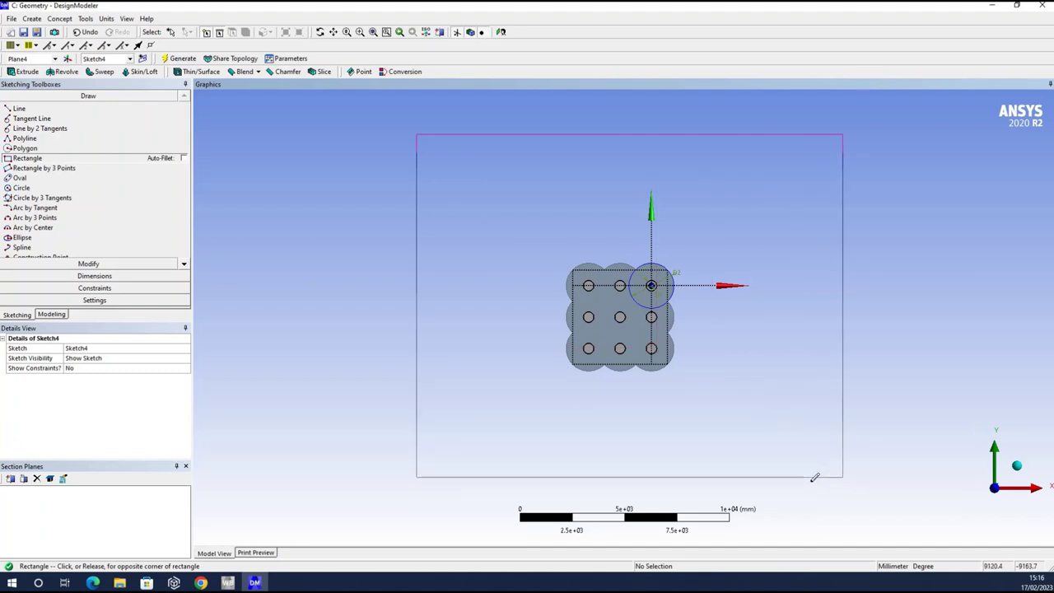
left_click(865, 437)
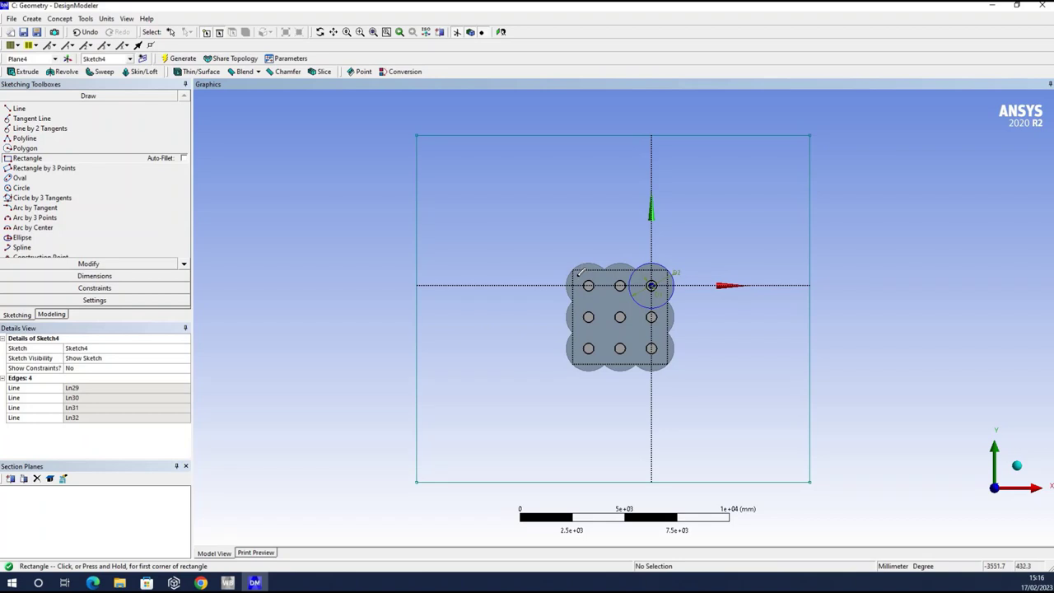
left_click(597, 326)
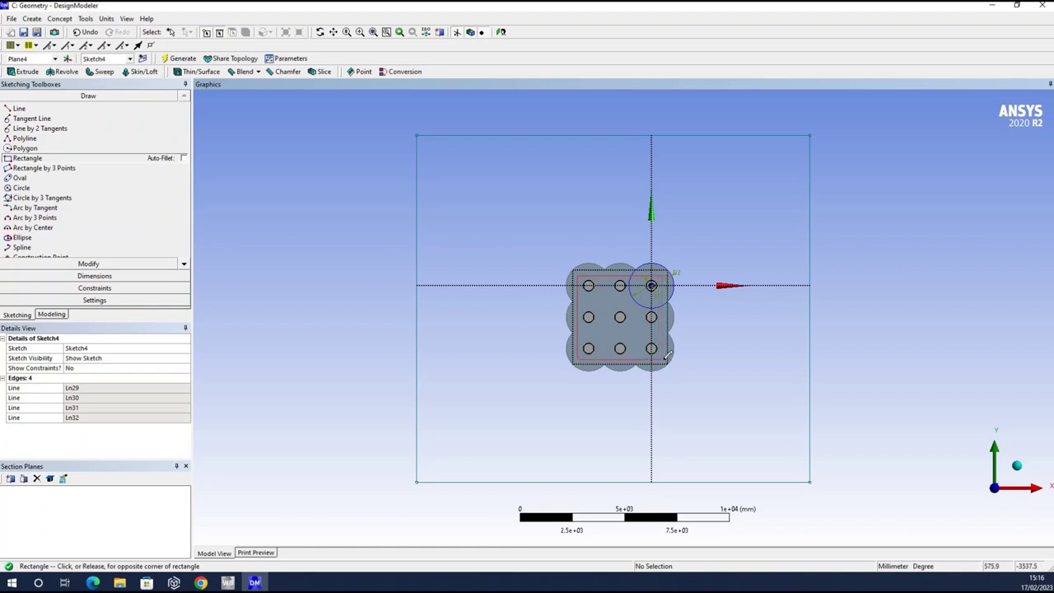
left_click(668, 361)
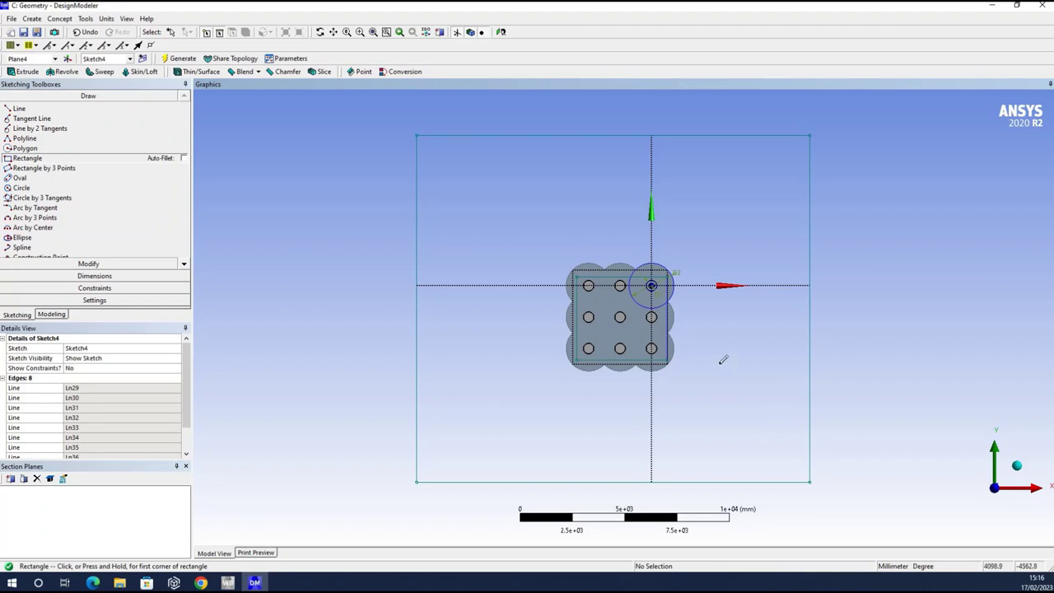
Step: Extrude Sketch4 as added material to a depth of 15000 mm, generate it and inspect the soil block around the piles
scroll(823, 266, "down", 3)
middle_click_drag(739, 288, 700, 321)
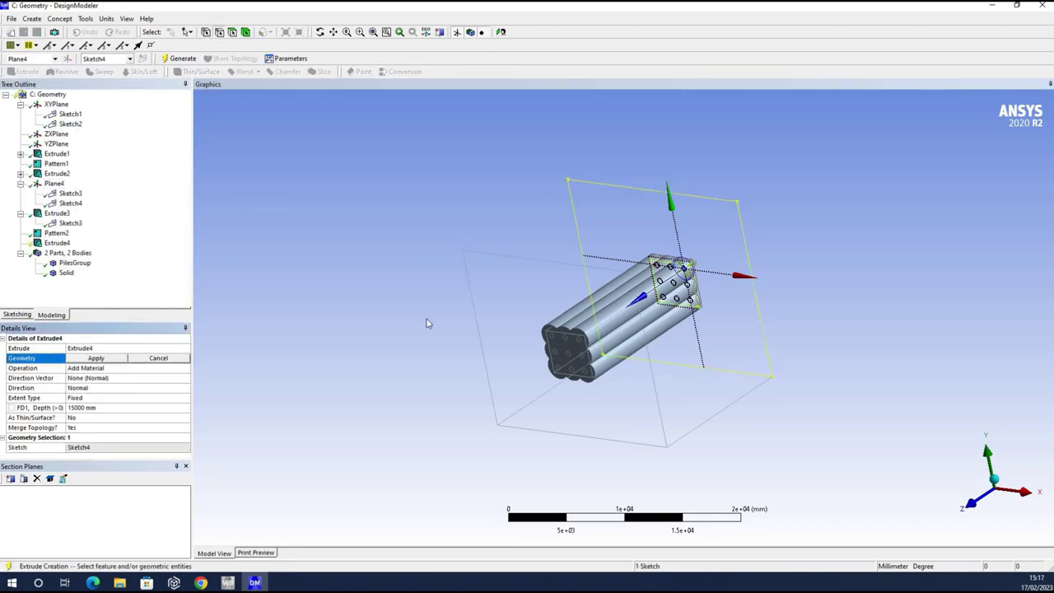
left_click(95, 358)
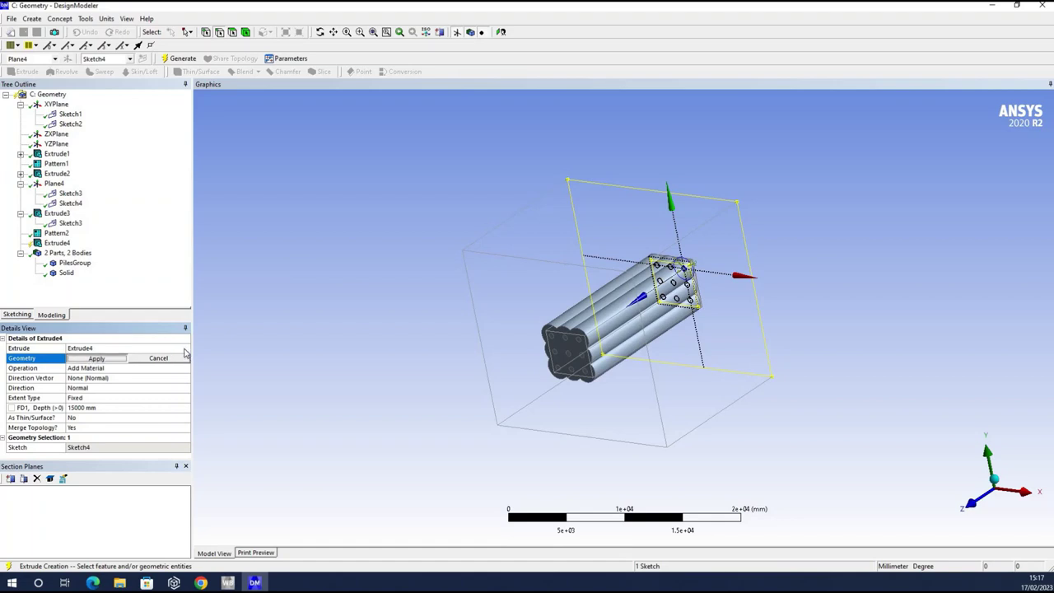
key("F5")
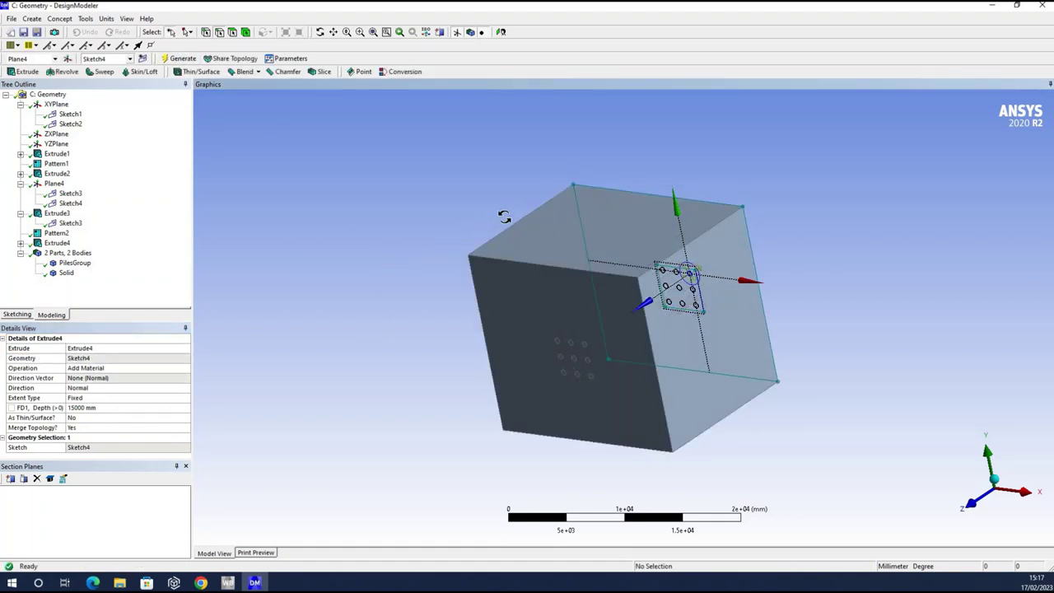
left_click_drag(523, 210, 440, 367)
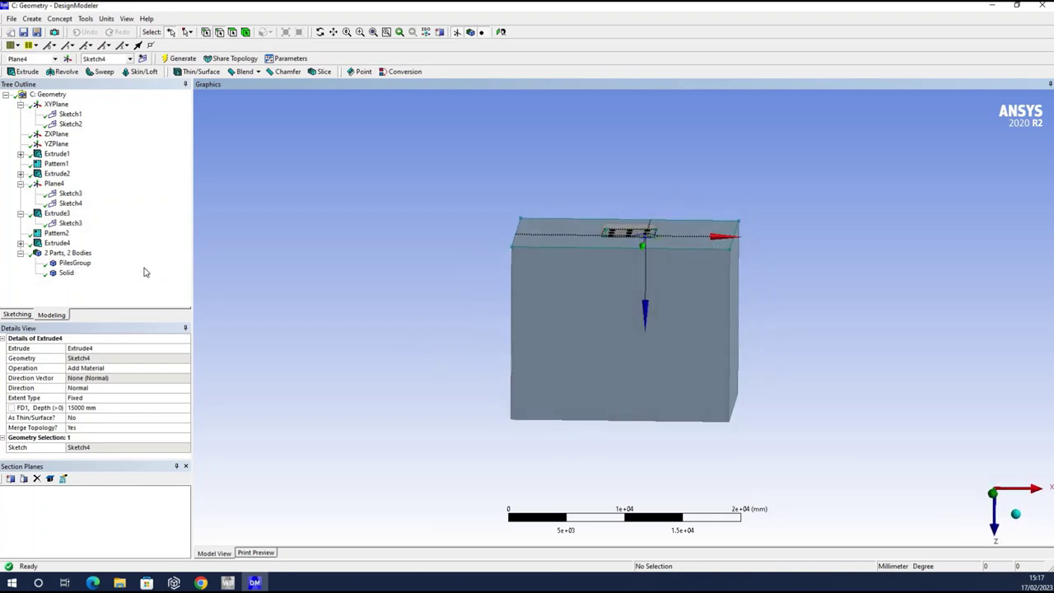
middle_click_drag(747, 149, 658, 296)
scroll(663, 288, "up", 8)
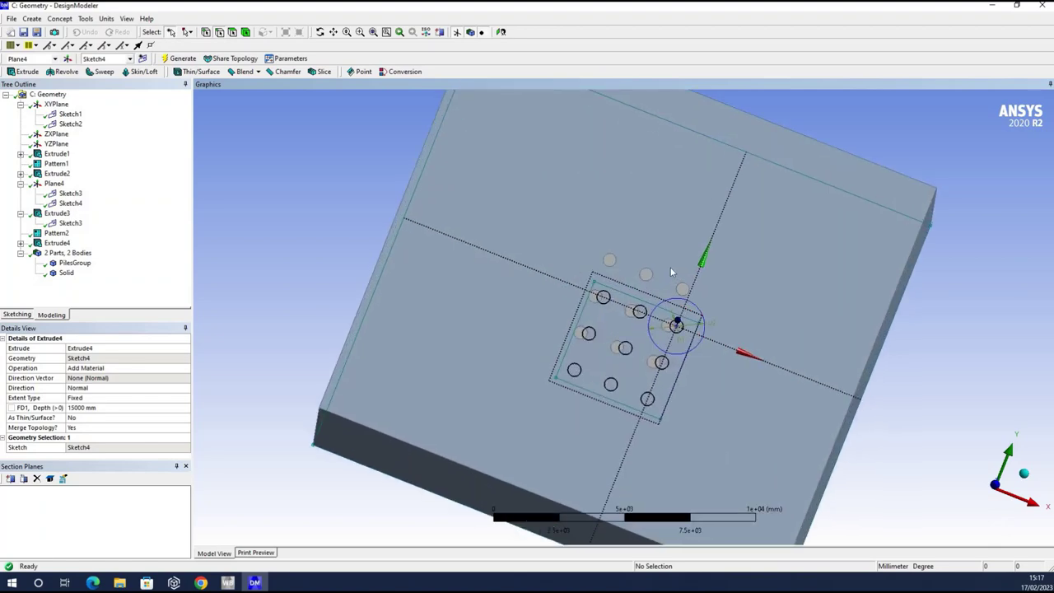
scroll(677, 262, "down", 10)
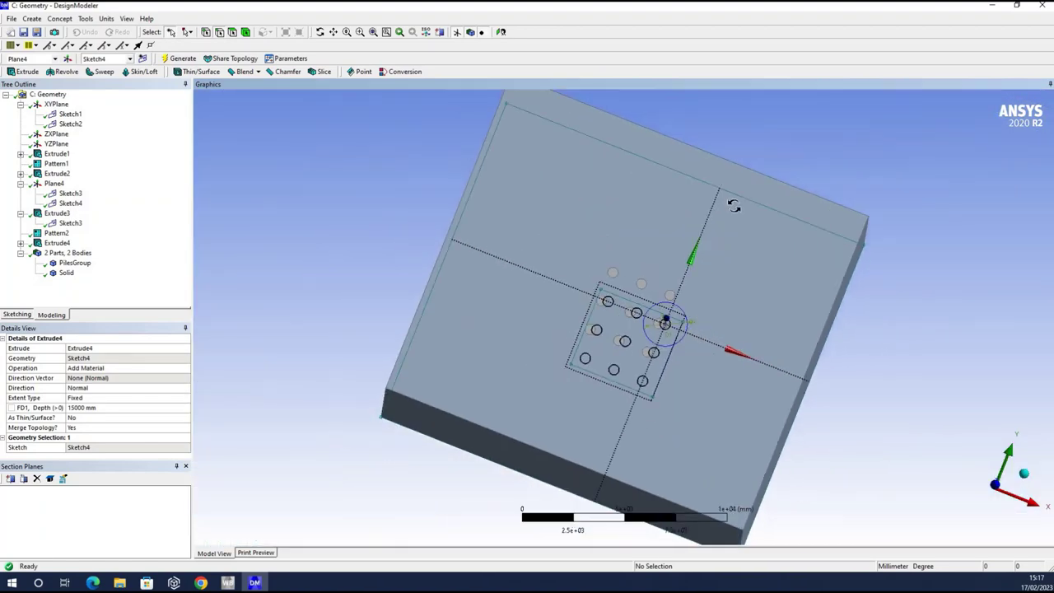
middle_click_drag(693, 280, 291, 351)
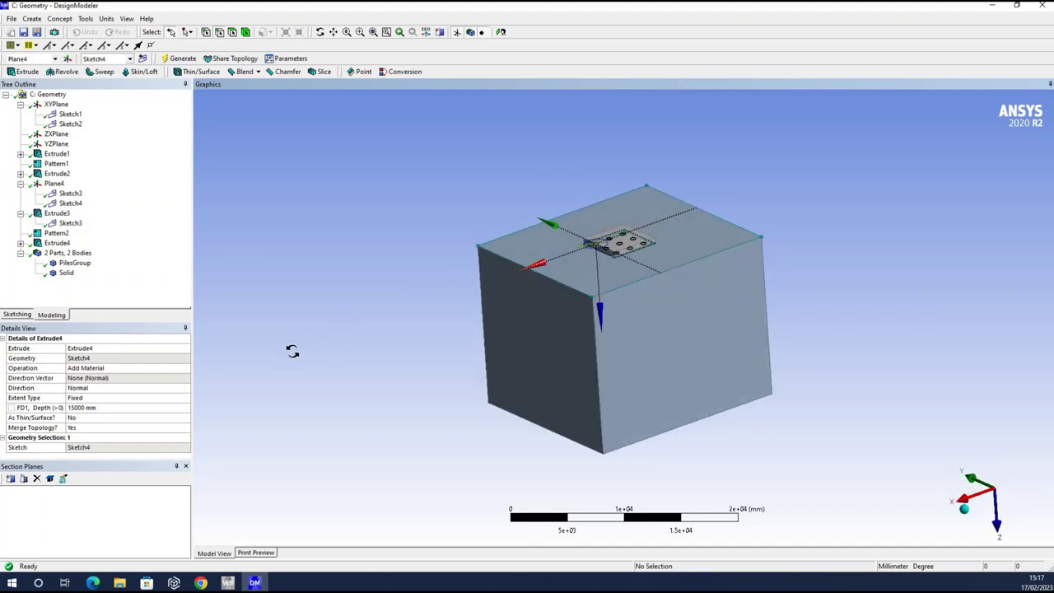
mouse_move(326, 311)
middle_mouse_down()
mouse_move(365, 207)
mouse_move(327, 207)
mouse_move(438, 309)
mouse_move(395, 368)
middle_mouse_up()
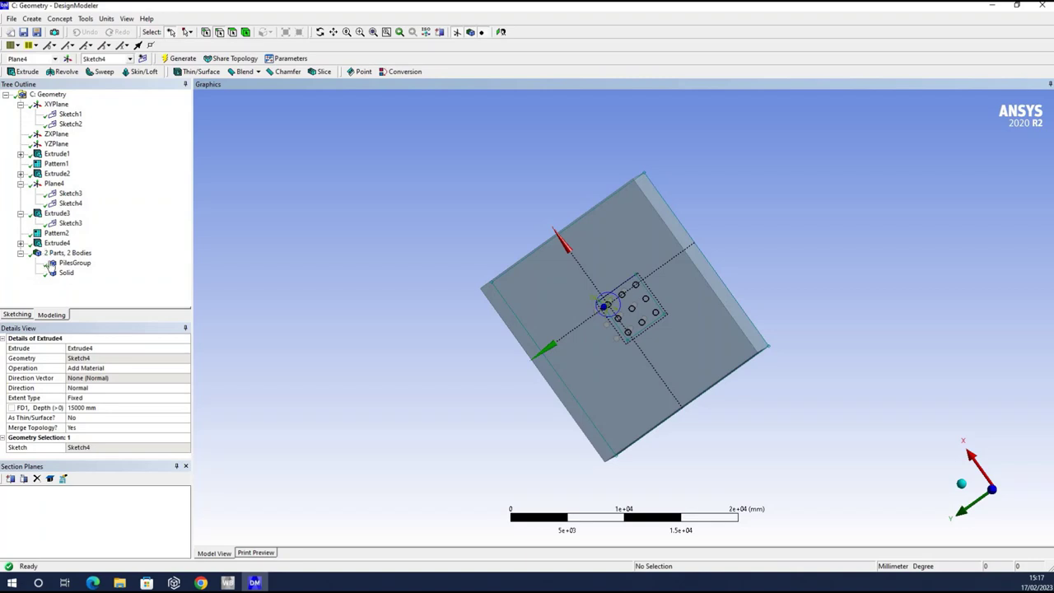
Step: Reopen the sketch of Extrude4 face-on and add general dimensions for the outer rectangle's width and height
left_click(20, 243)
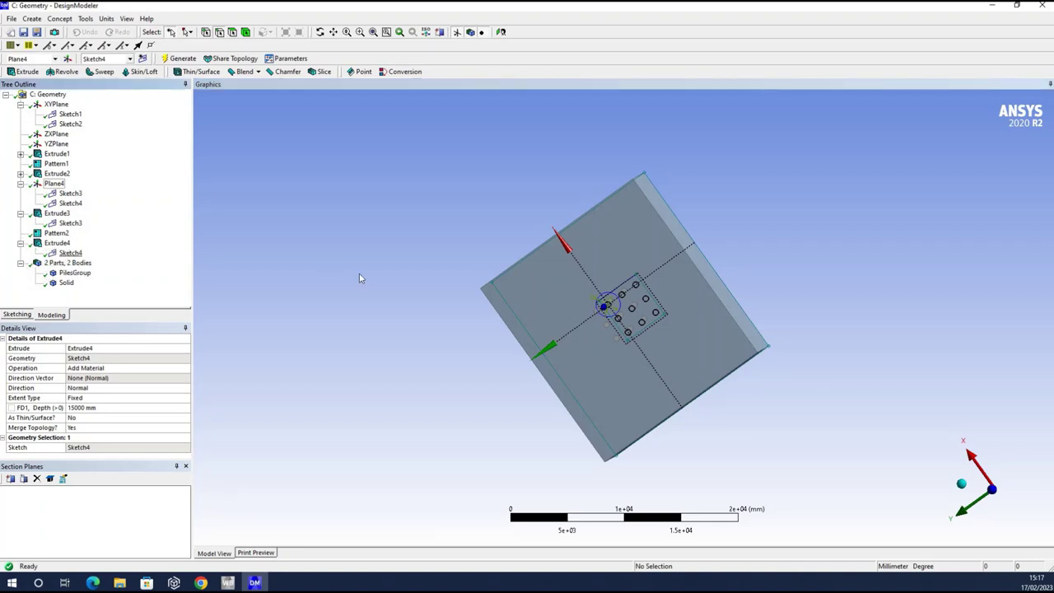
left_click(70, 253)
left_click(500, 32)
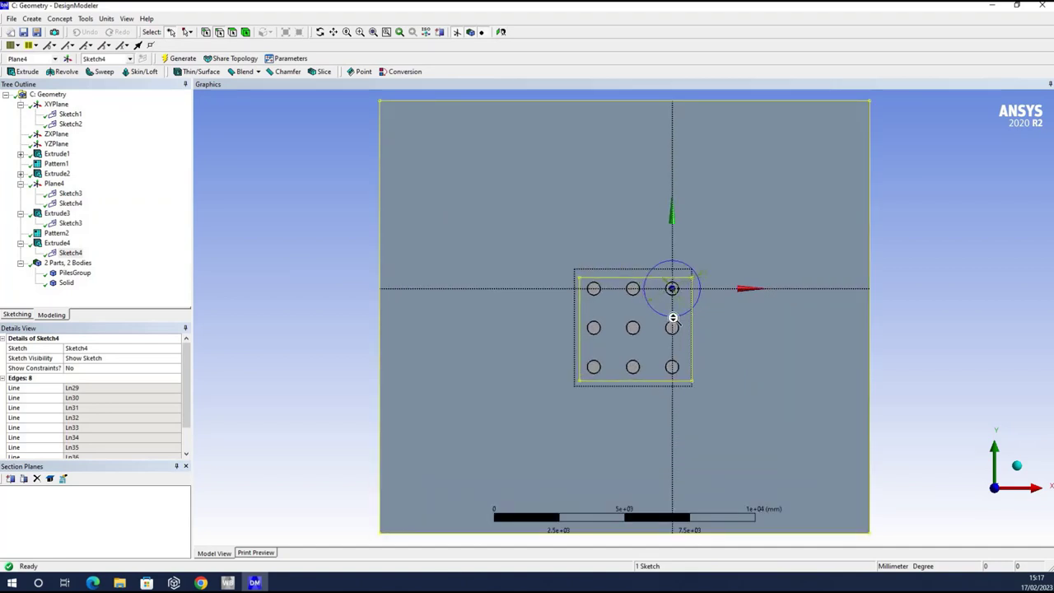
scroll(833, 454, "down", 2)
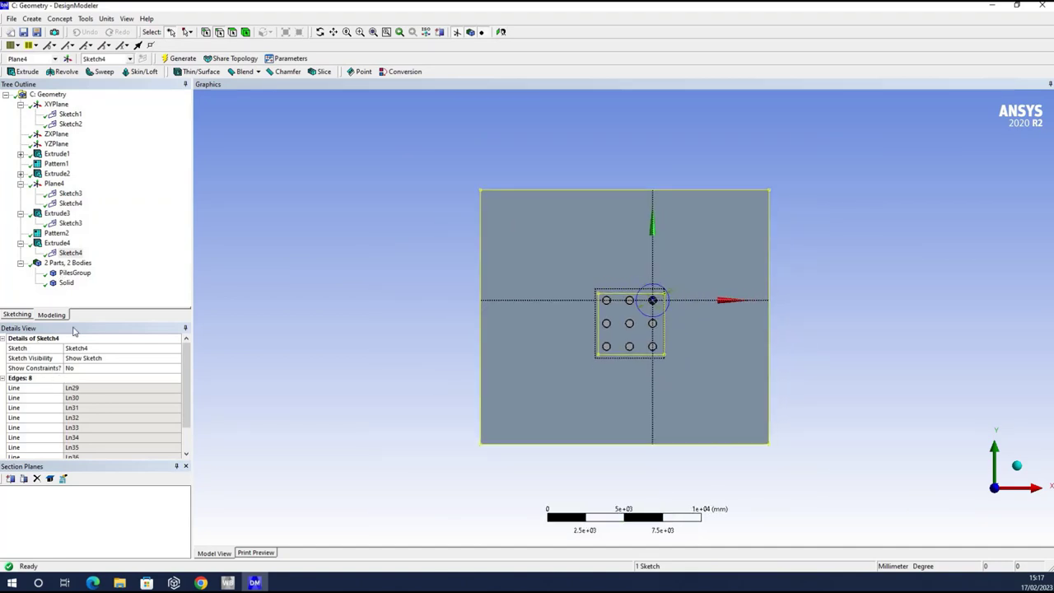
left_click(17, 314)
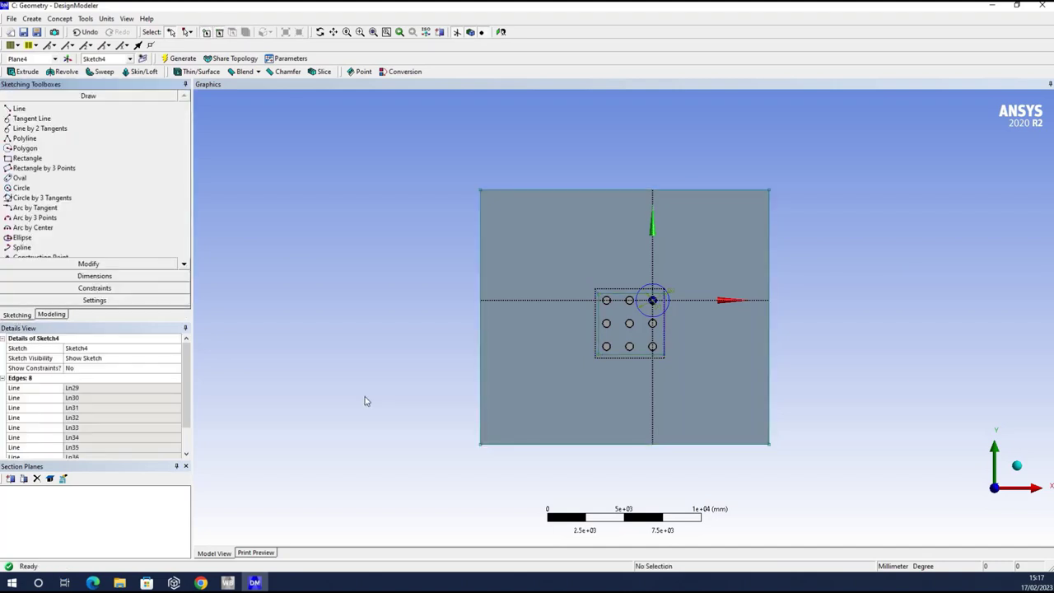
left_click(89, 275)
left_click(570, 453)
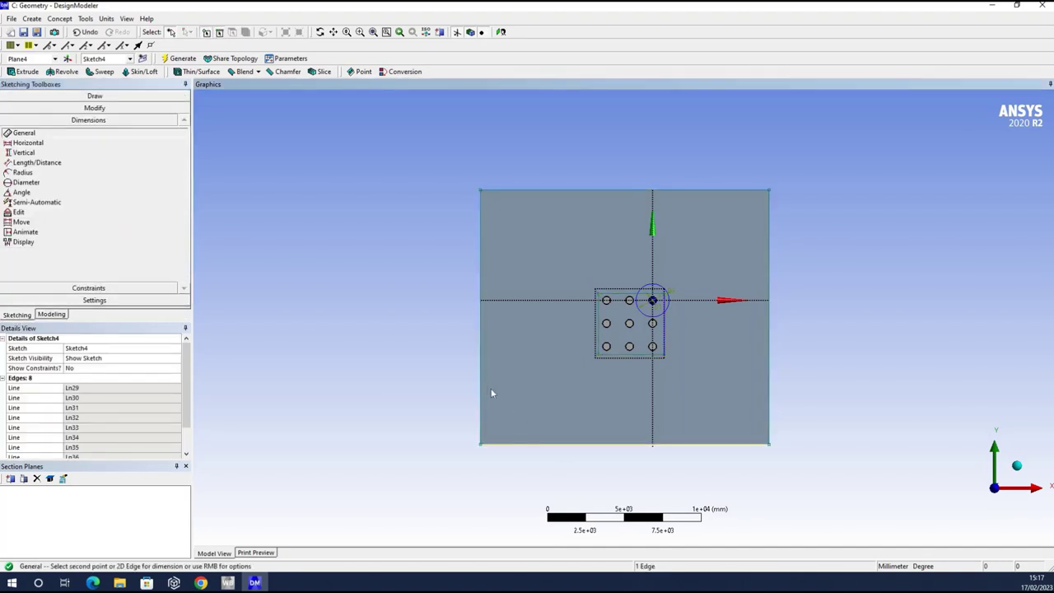
left_click(484, 387)
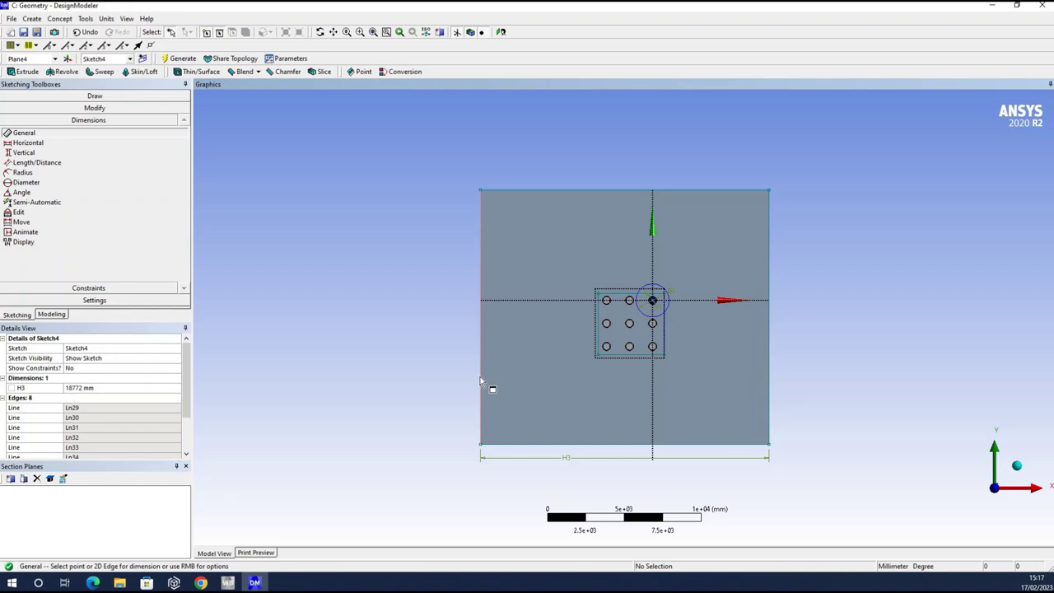
left_click(472, 381)
left_click(470, 379)
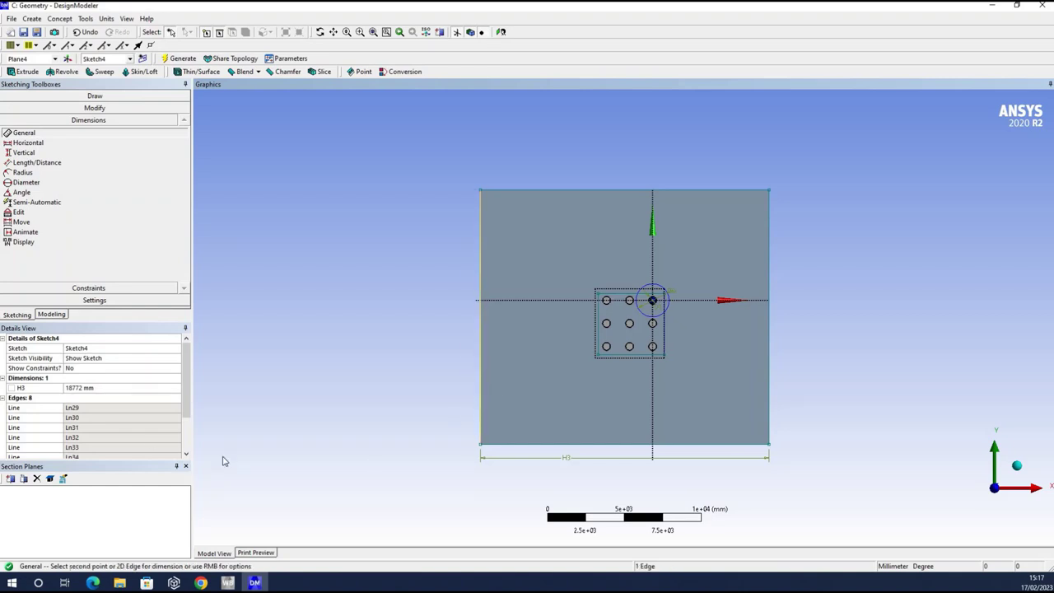
Step: Set both the width and the height of the outer rectangle to 14500 mm
left_click(94, 387)
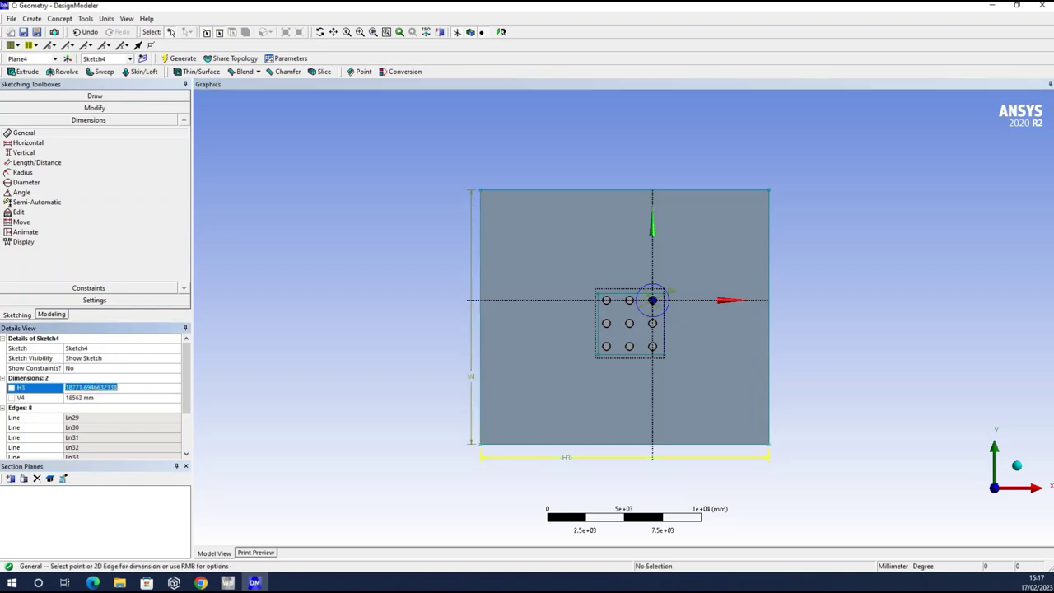
type("14500")
key("Return")
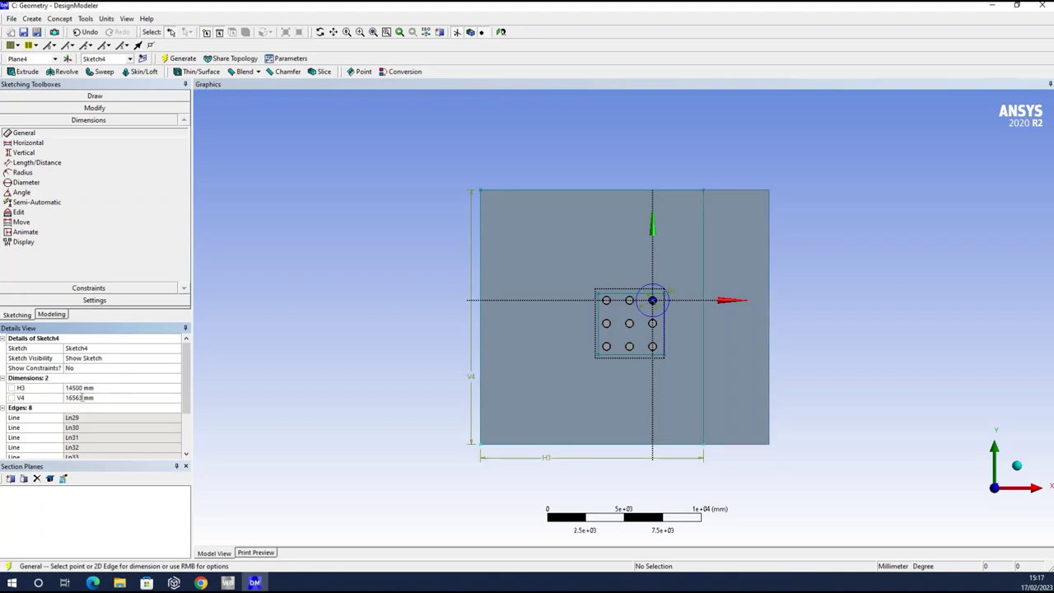
left_click(95, 397)
type("14500")
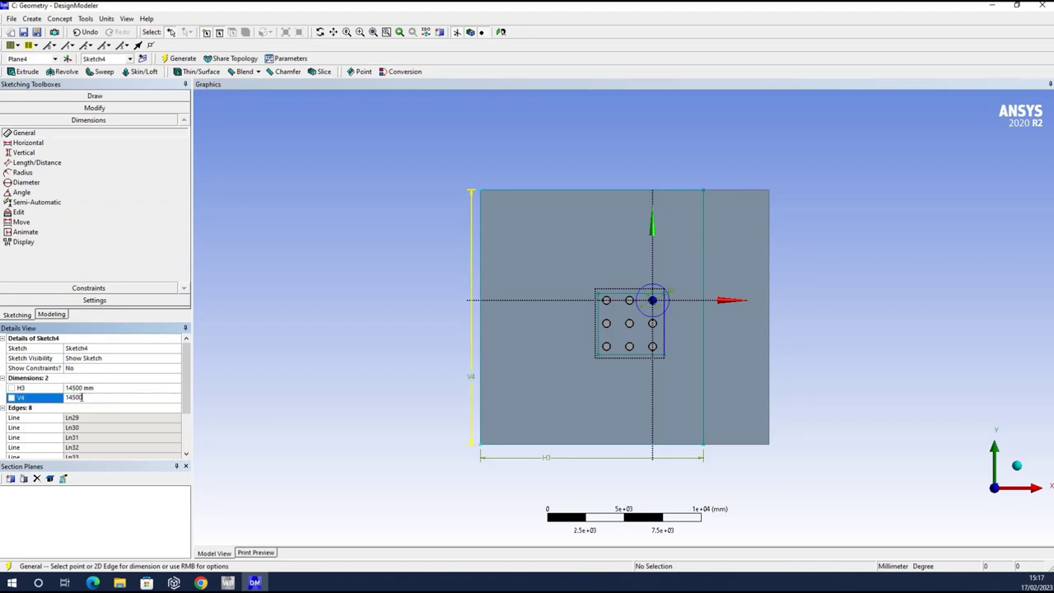
key("Return")
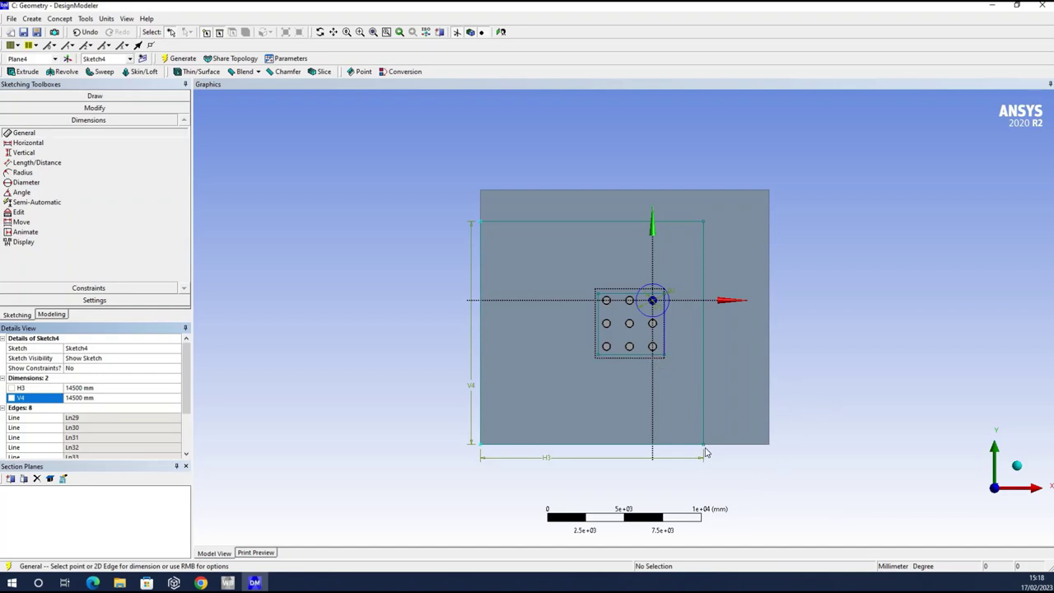
Step: Add a horizontal dimension between the vertical axis and the outer rectangle's right edge and set it to 5000 mm
left_click(652, 458)
left_click(28, 142)
left_click(653, 455)
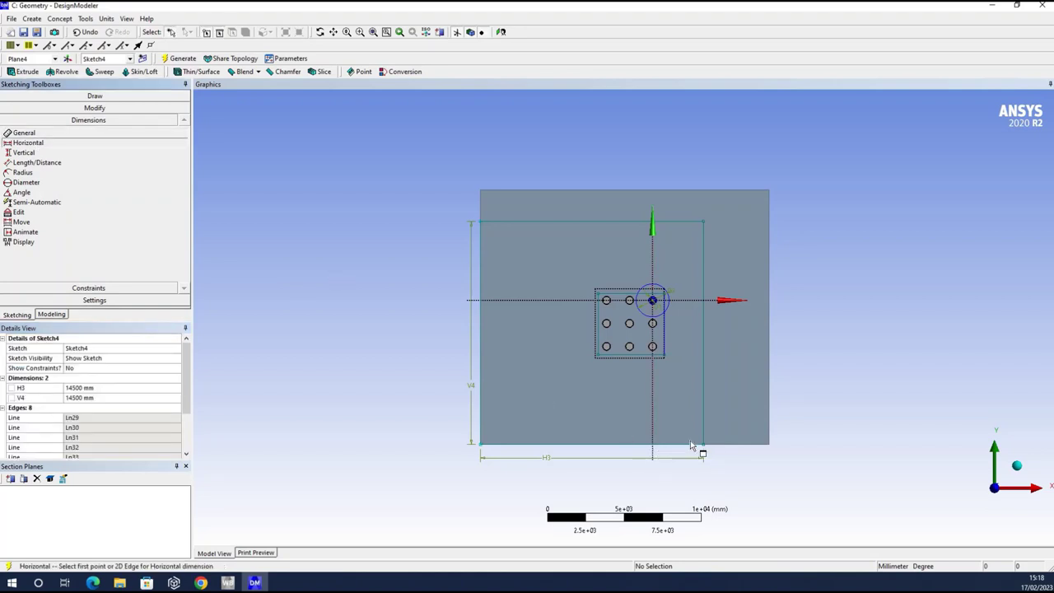
left_click(706, 449)
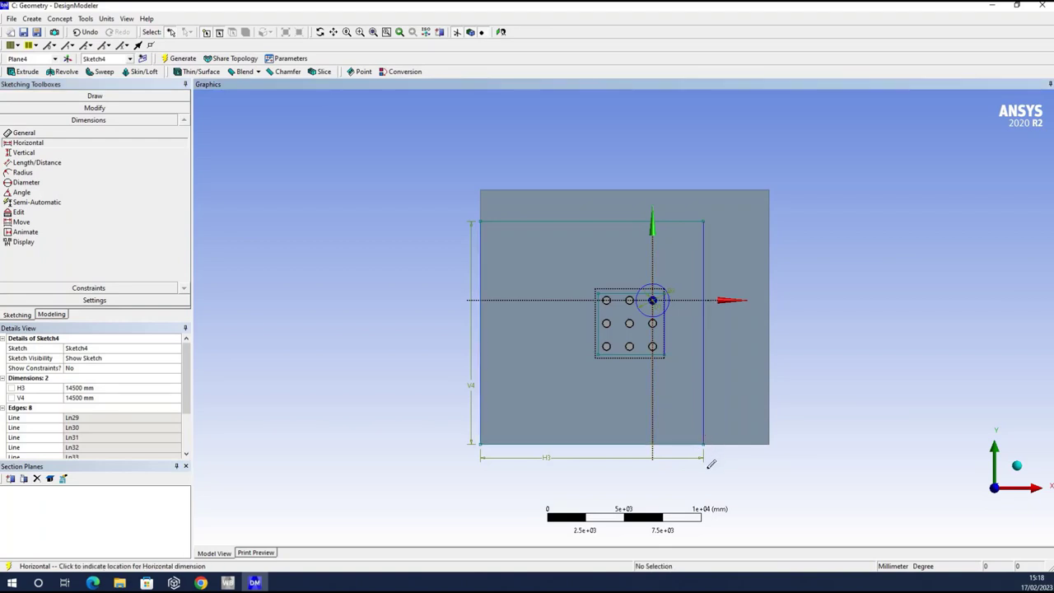
left_click(707, 469)
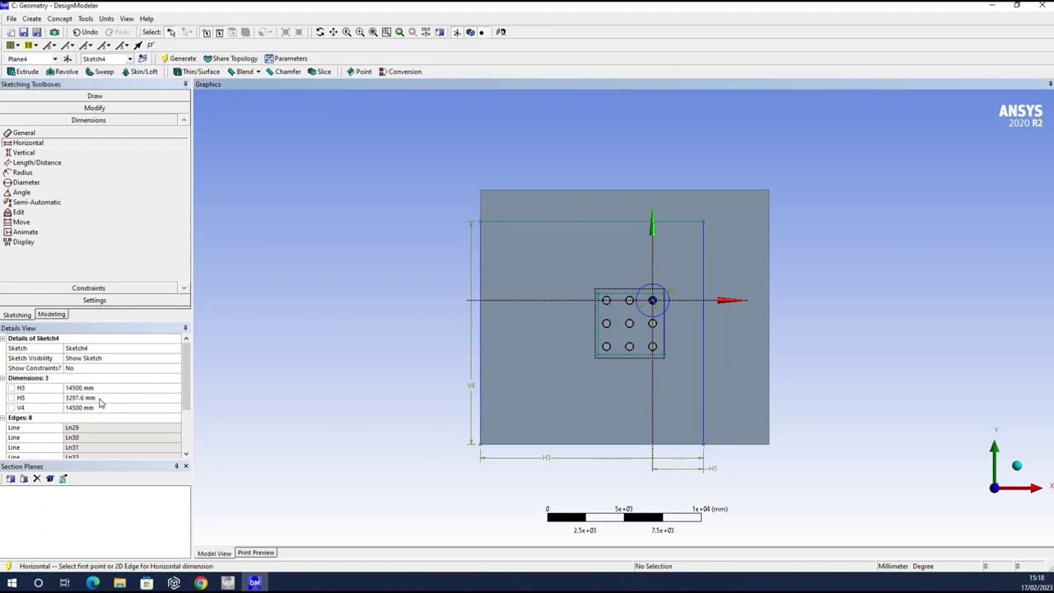
left_click(100, 397)
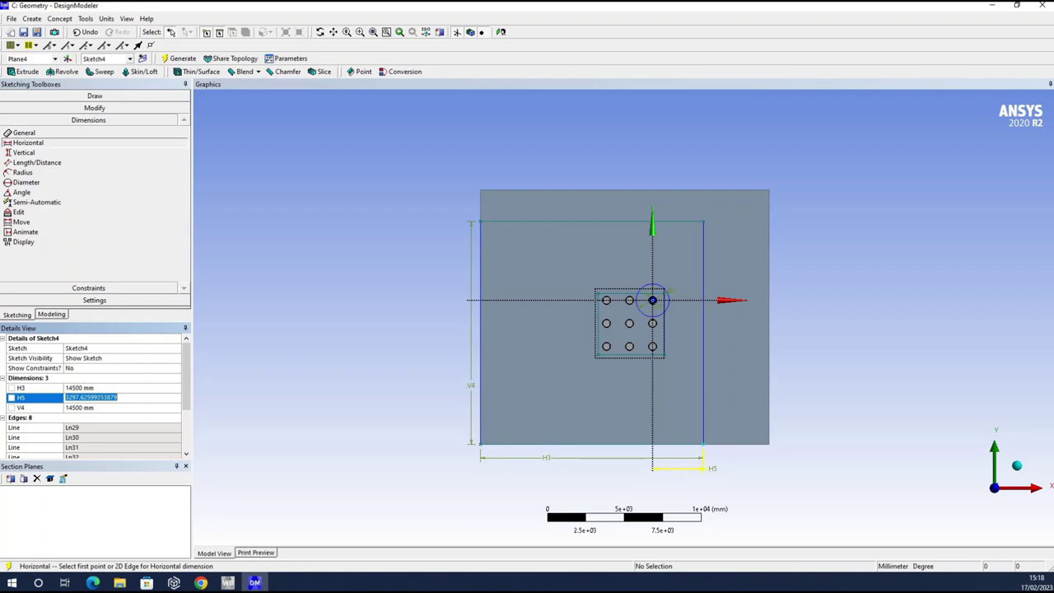
type("5")
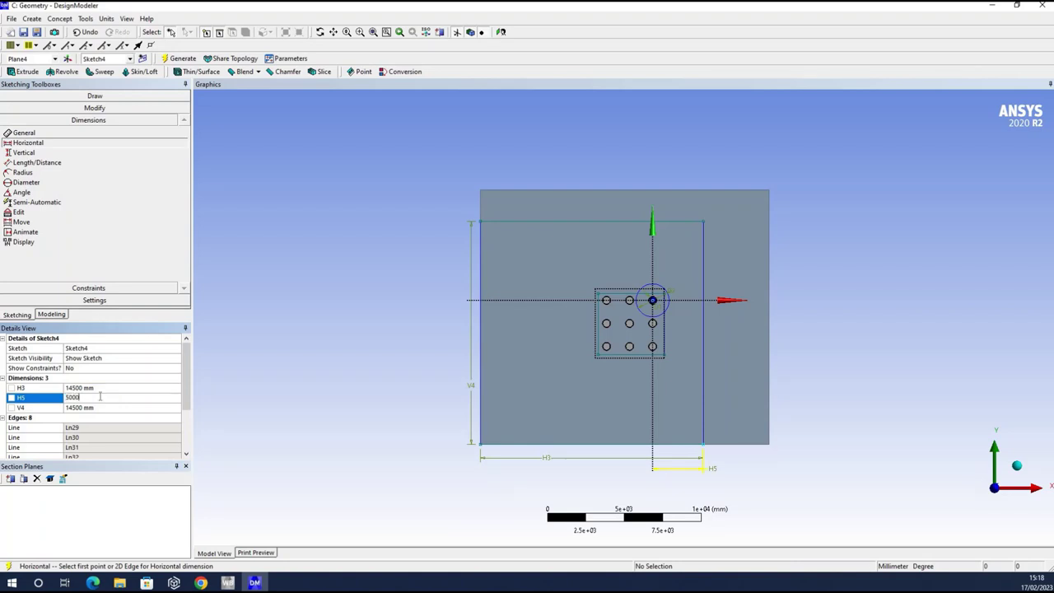
type("000")
key("Return")
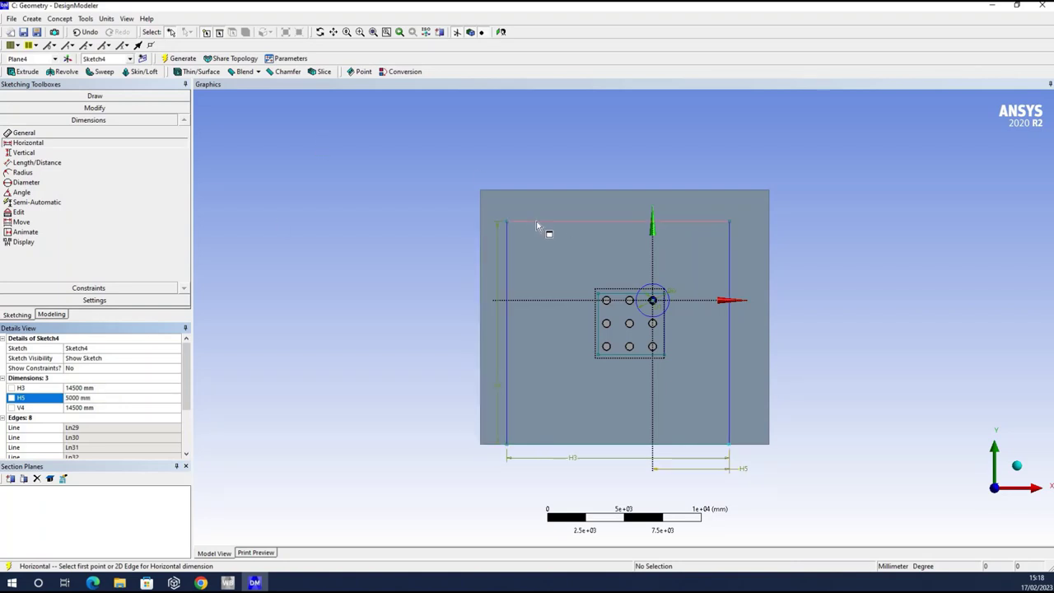
Step: Add a vertical dimension between the outer rectangle's upper edge and the horizontal axis and set it to 5000 mm
left_click(540, 285)
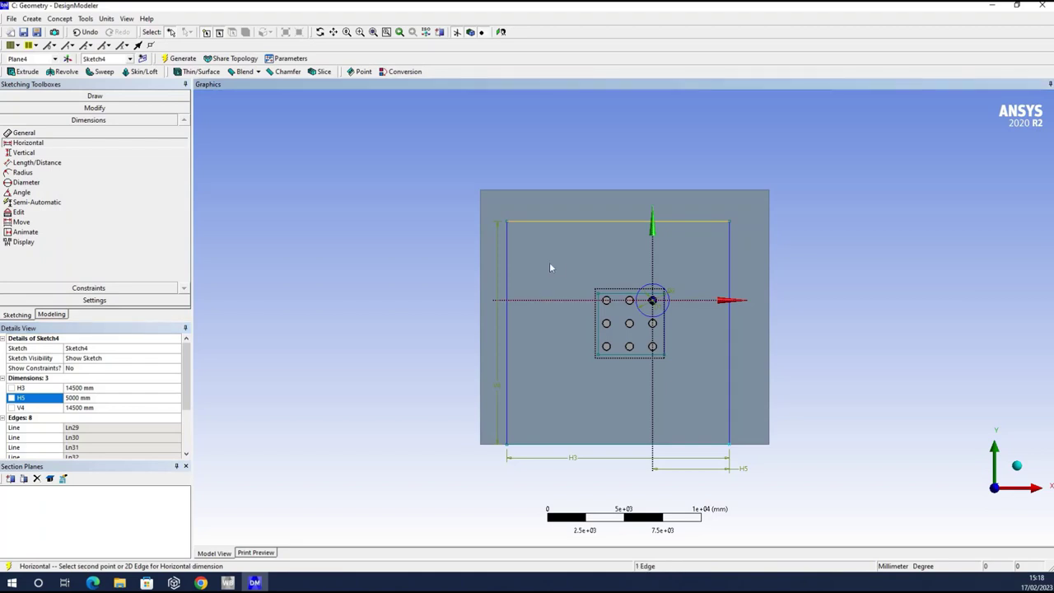
key("Escape")
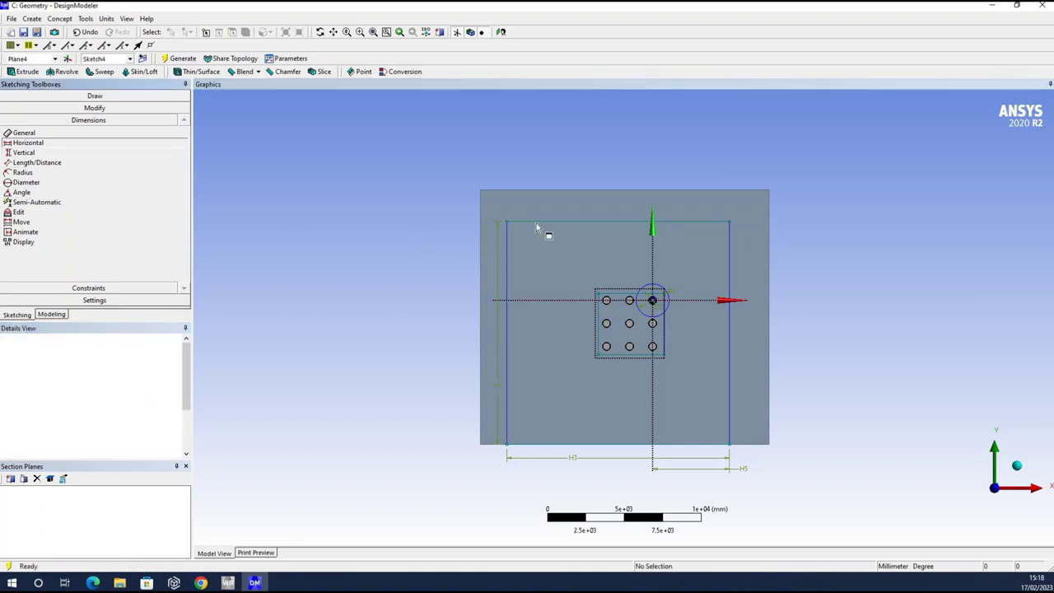
left_click(537, 222)
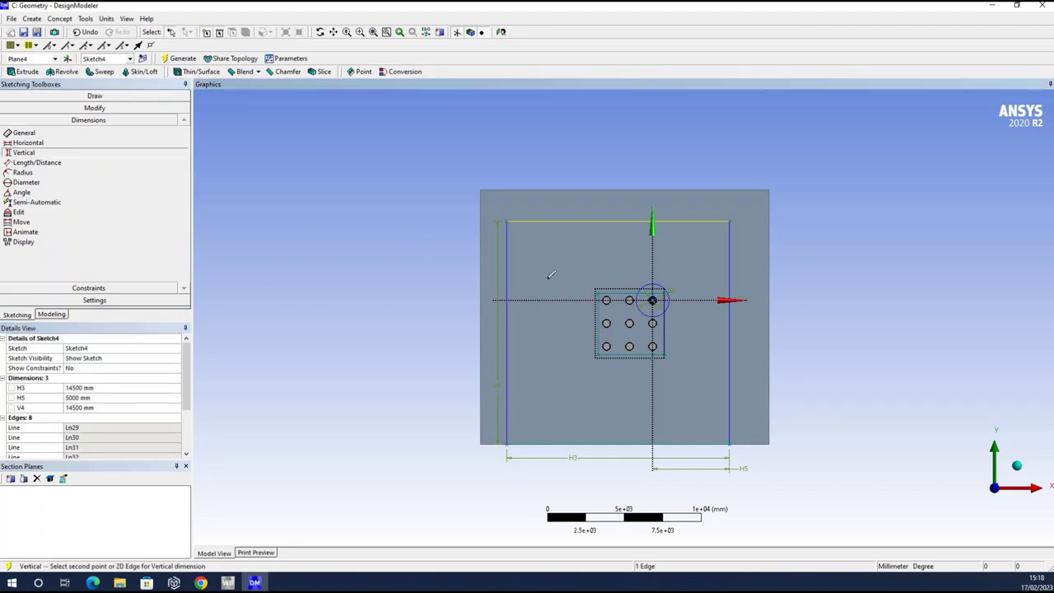
left_click(652, 299)
left_click(546, 262)
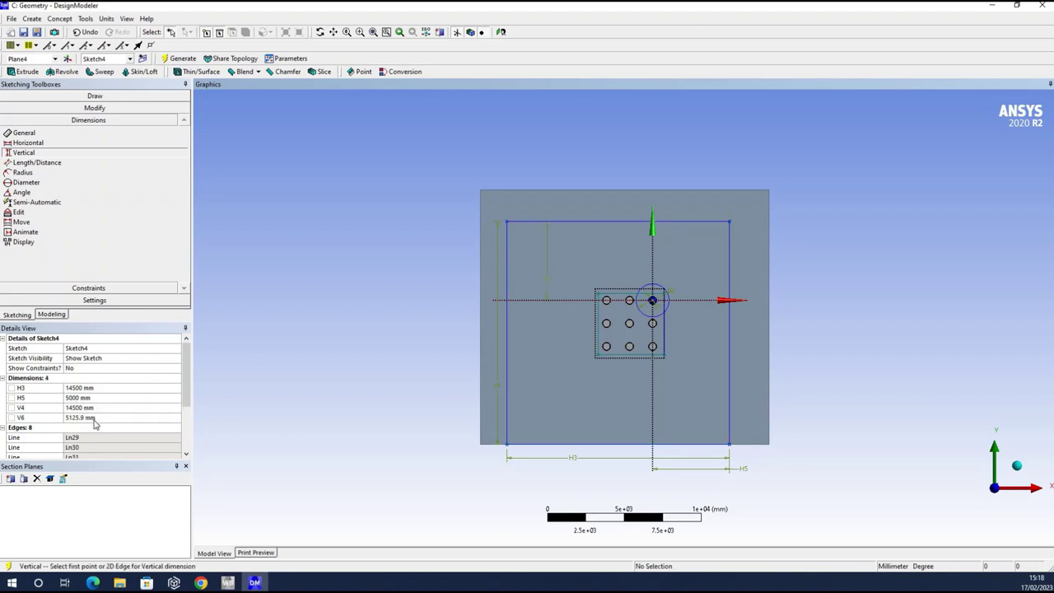
left_click(98, 417)
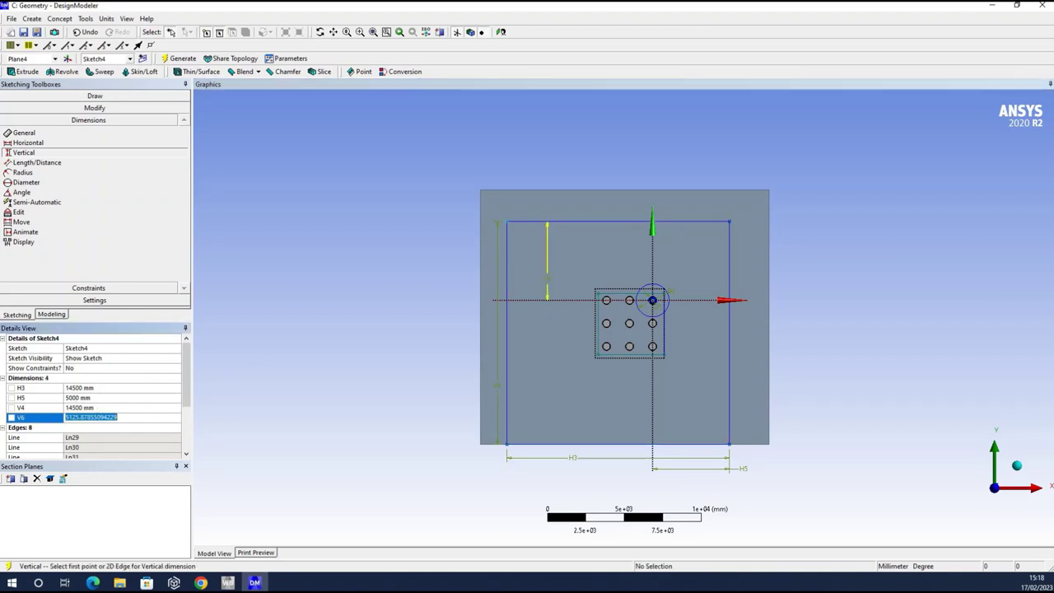
type("5000")
key("Return")
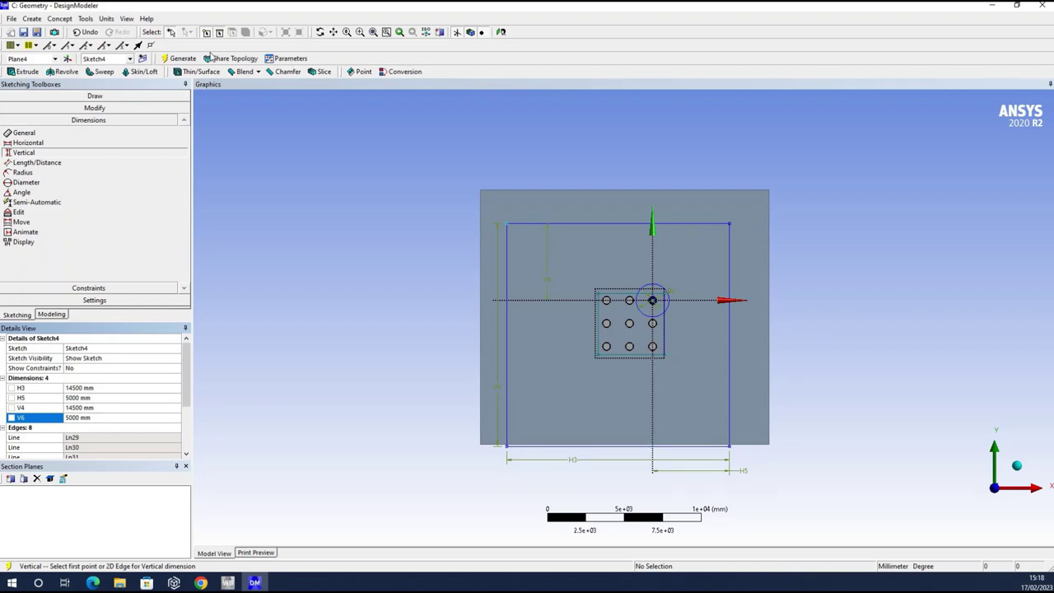
Step: Regenerate the soil block and inspect how the pile cap sits within its face
left_click(176, 62)
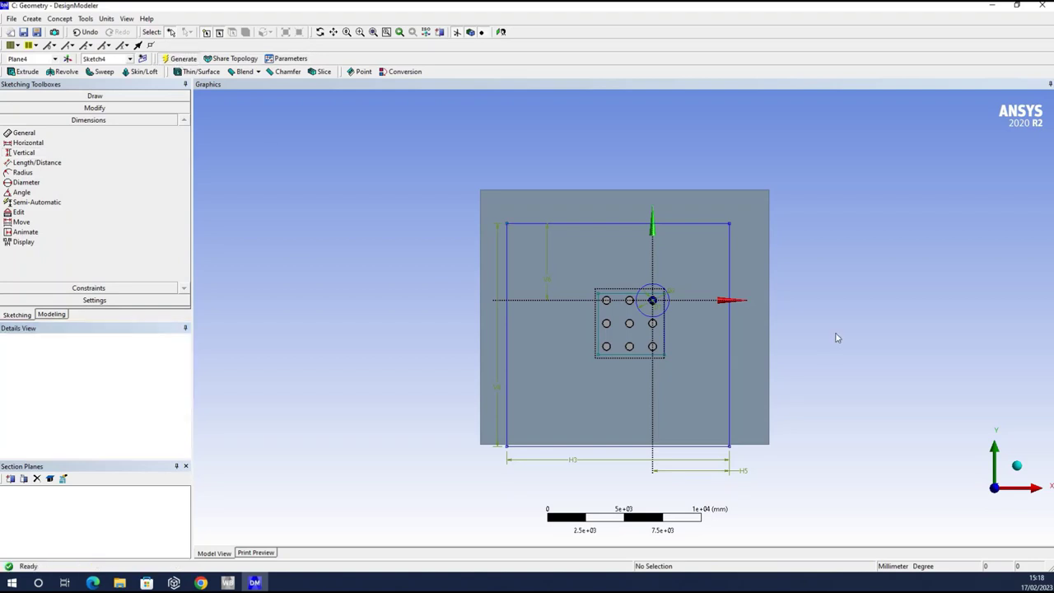
mouse_move(407, 353)
left_mouse_down()
mouse_move(431, 353)
mouse_move(428, 331)
mouse_move(400, 329)
mouse_move(391, 384)
mouse_move(437, 402)
mouse_move(395, 393)
mouse_move(410, 403)
mouse_move(414, 388)
mouse_move(405, 389)
left_mouse_up()
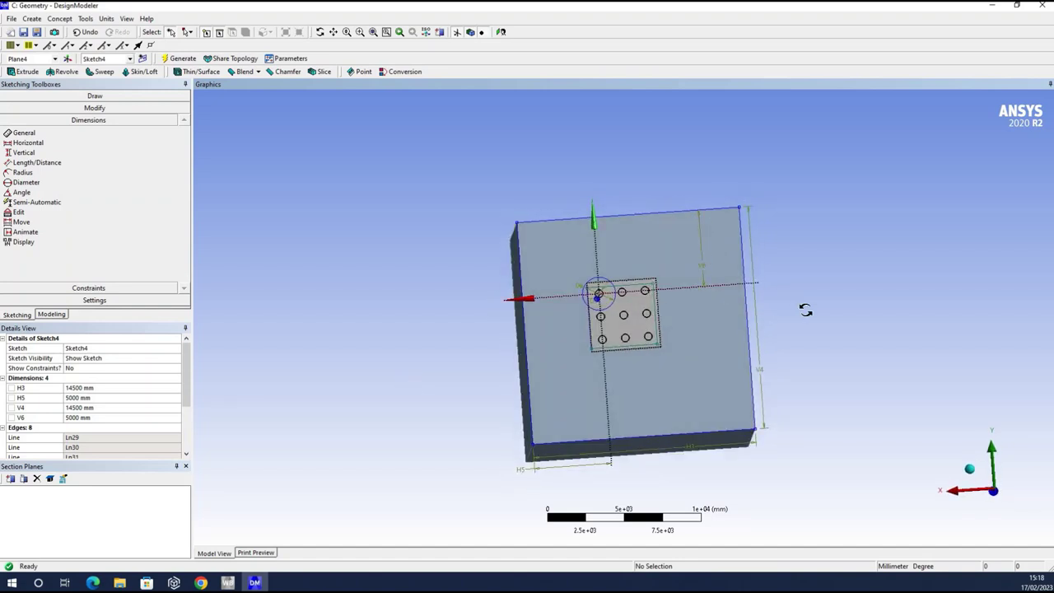
middle_click_drag(829, 313, 804, 324)
scroll(805, 325, "up", 5)
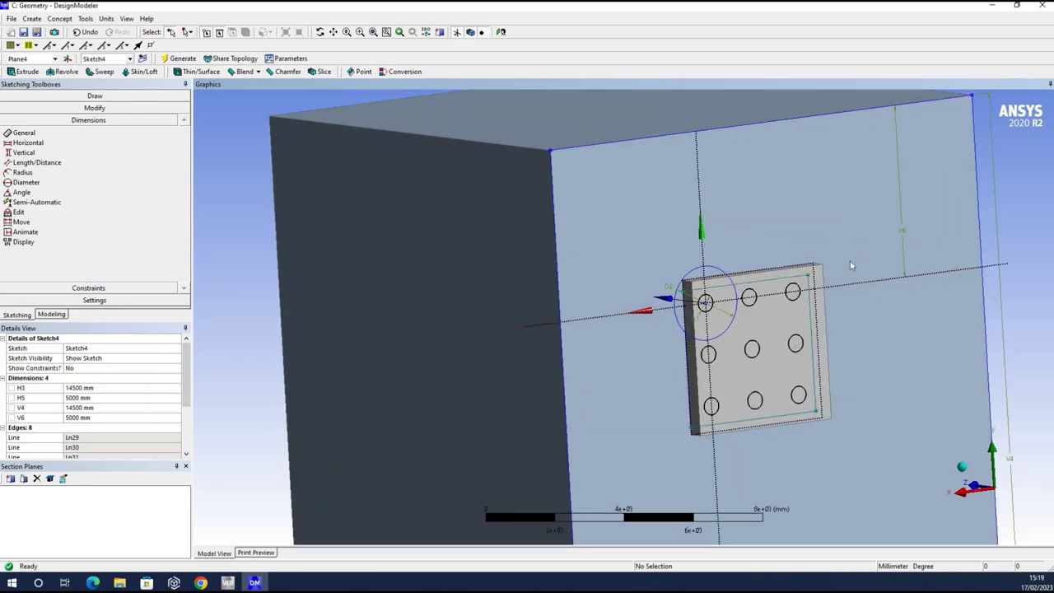
scroll(960, 305, "down", 4)
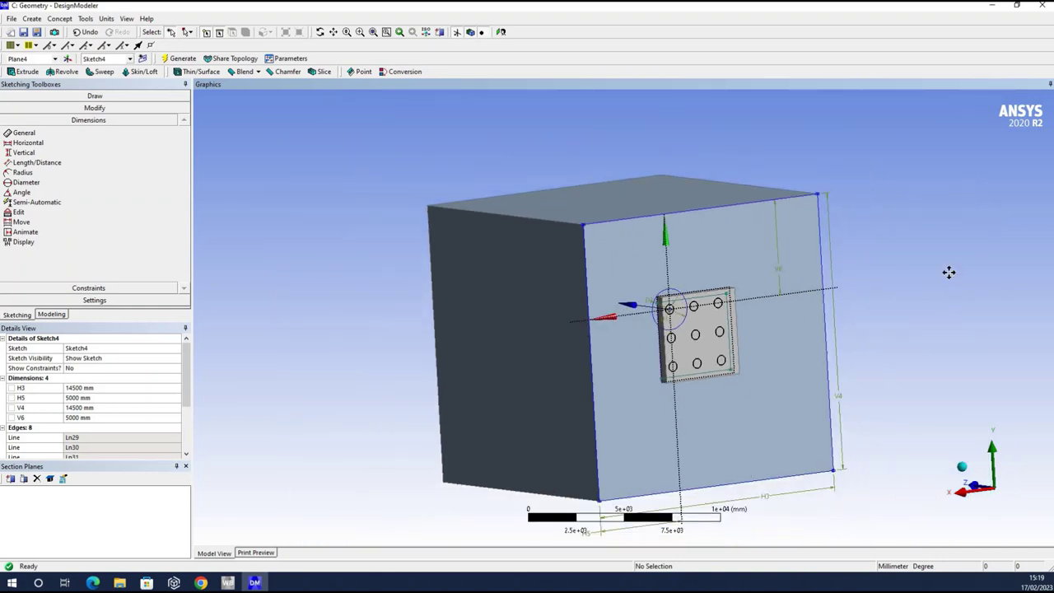
middle_click_drag(783, 320, 758, 323)
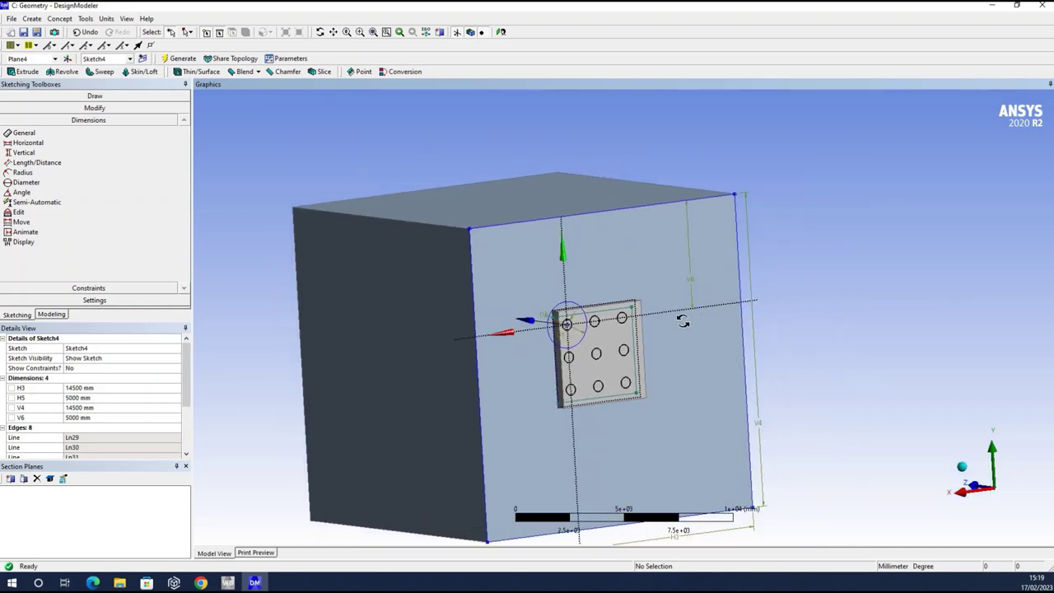
middle_click_drag(683, 321, 702, 299)
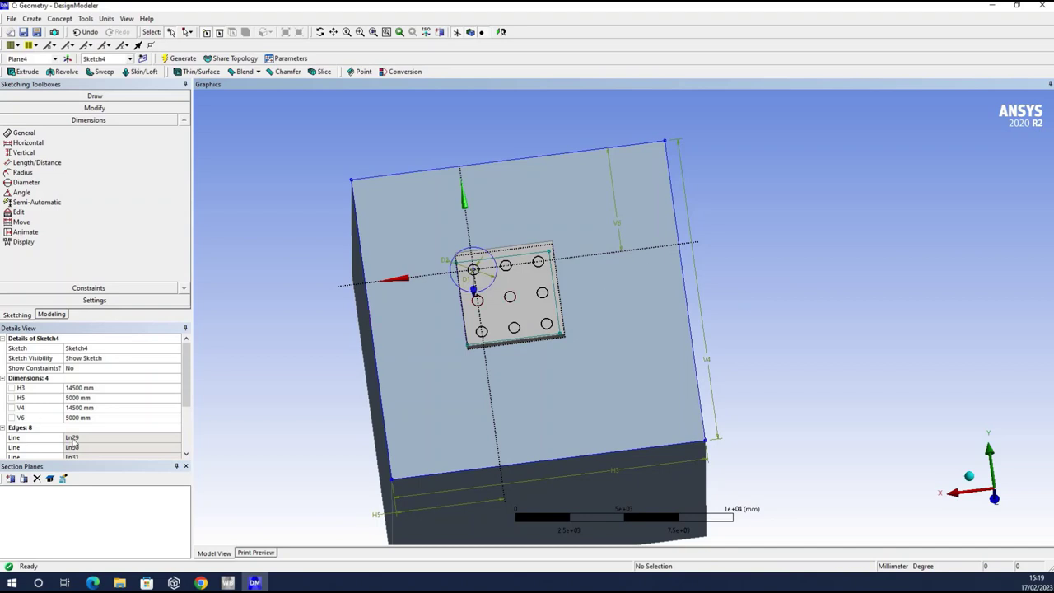
Step: Set both the horizontal and the vertical offset of the outer rectangle from the axes to 5750 mm and regenerate the soil block
left_click(139, 398)
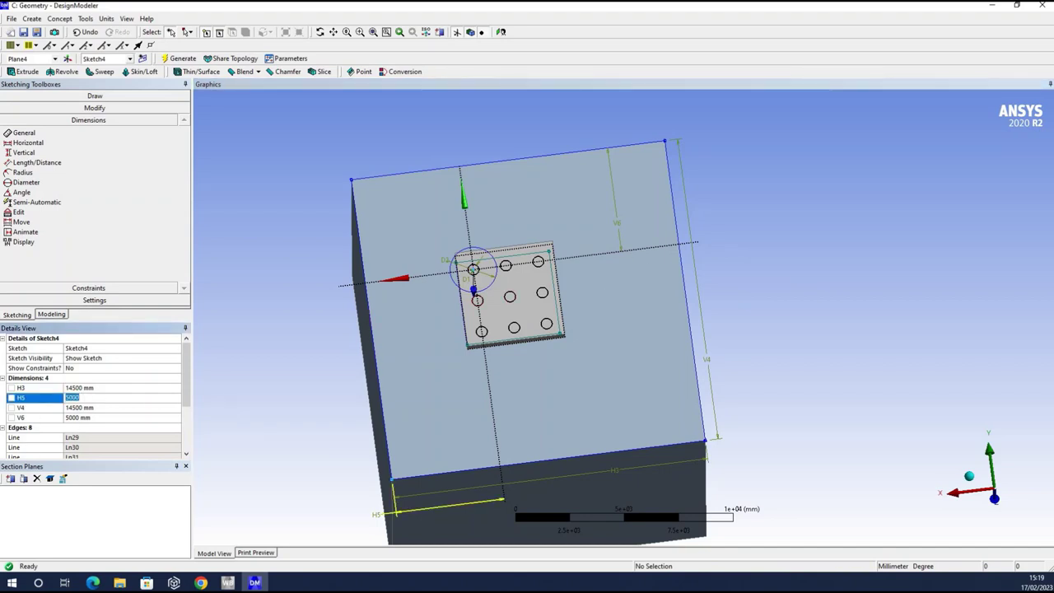
type("5750")
key("Return")
left_click(106, 417)
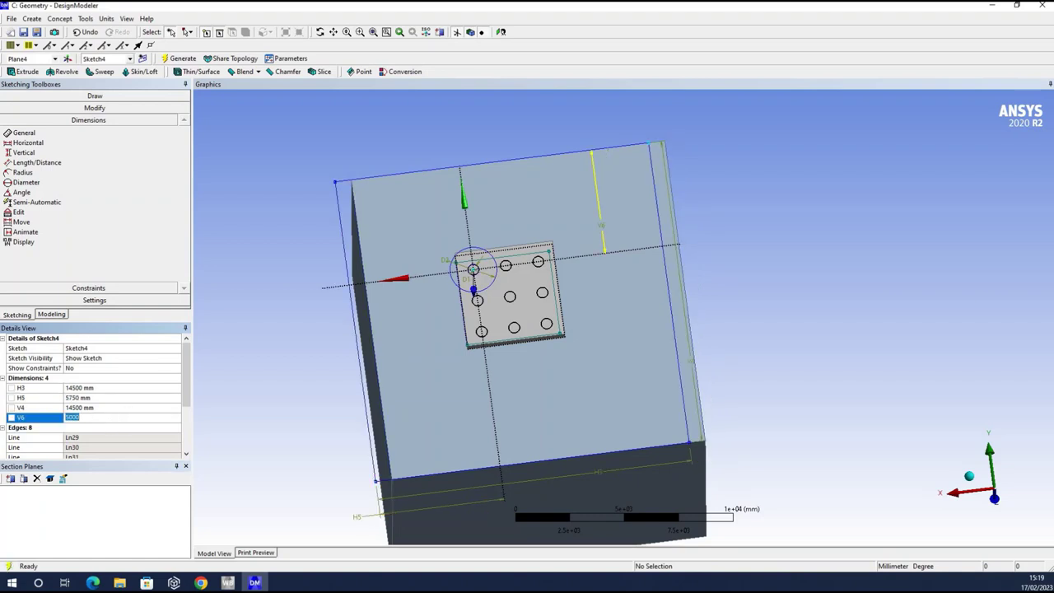
type("5750")
key("Return")
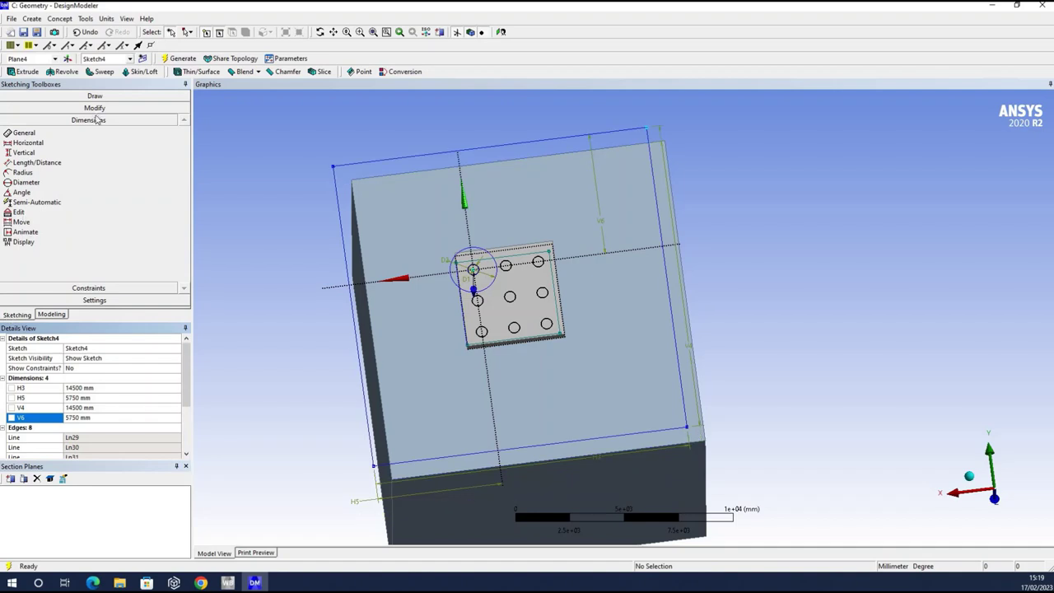
left_click(183, 59)
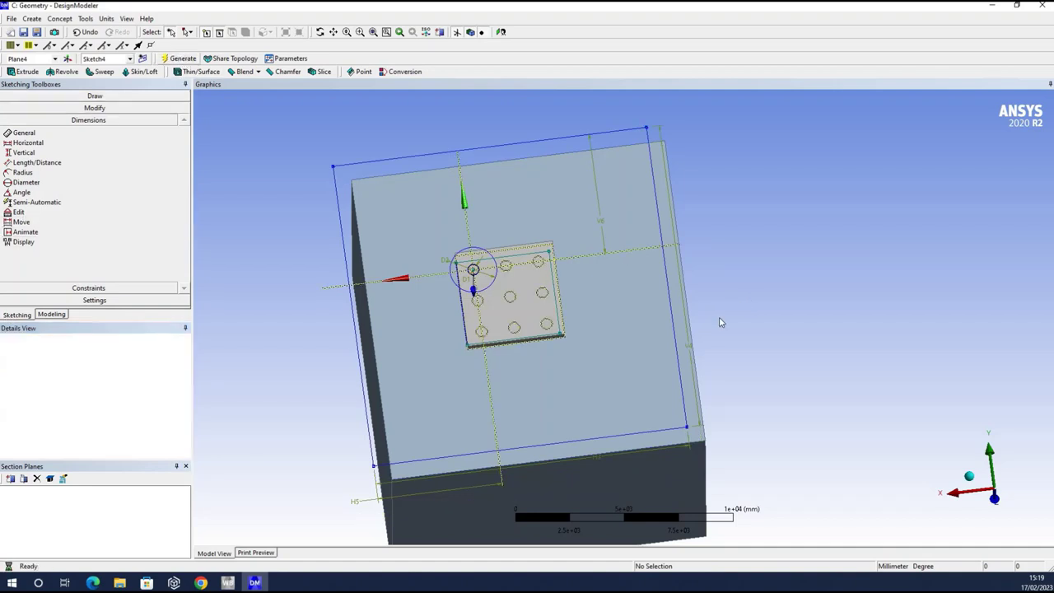
Step: Create a plane of type From Face on the soil block's bottom face, where the pile ends are, and generate it
scroll(704, 315, "down", 5)
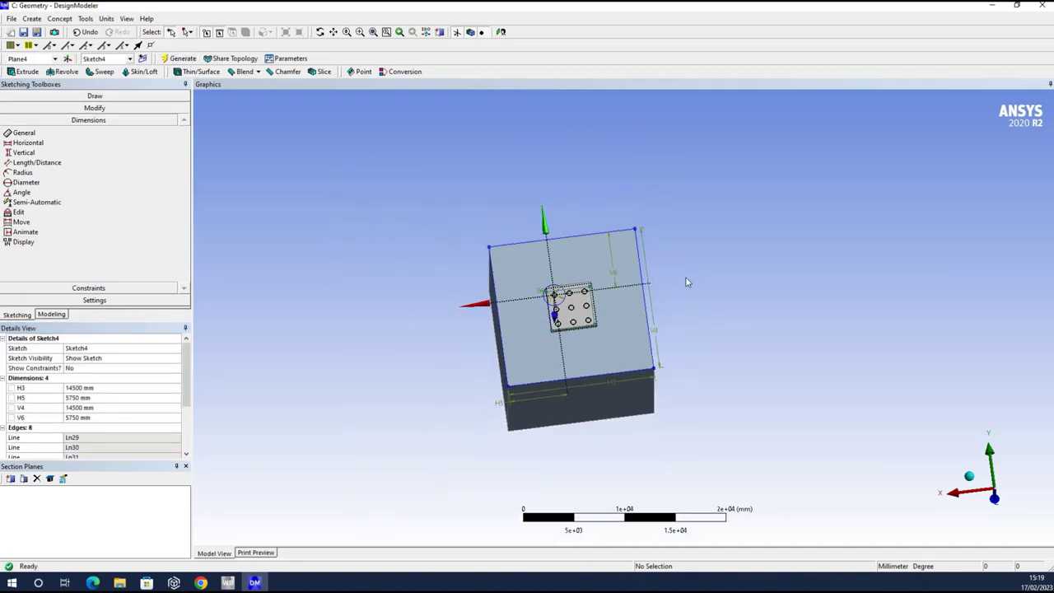
mouse_move(744, 325)
middle_mouse_down()
mouse_move(777, 217)
mouse_move(819, 271)
mouse_move(854, 255)
mouse_move(744, 236)
mouse_move(411, 236)
mouse_move(341, 248)
mouse_move(612, 238)
mouse_move(678, 162)
mouse_move(593, 284)
mouse_move(607, 289)
mouse_move(807, 200)
mouse_move(752, 207)
mouse_move(699, 188)
mouse_move(692, 210)
middle_mouse_up()
middle_click_drag(443, 332, 483, 399)
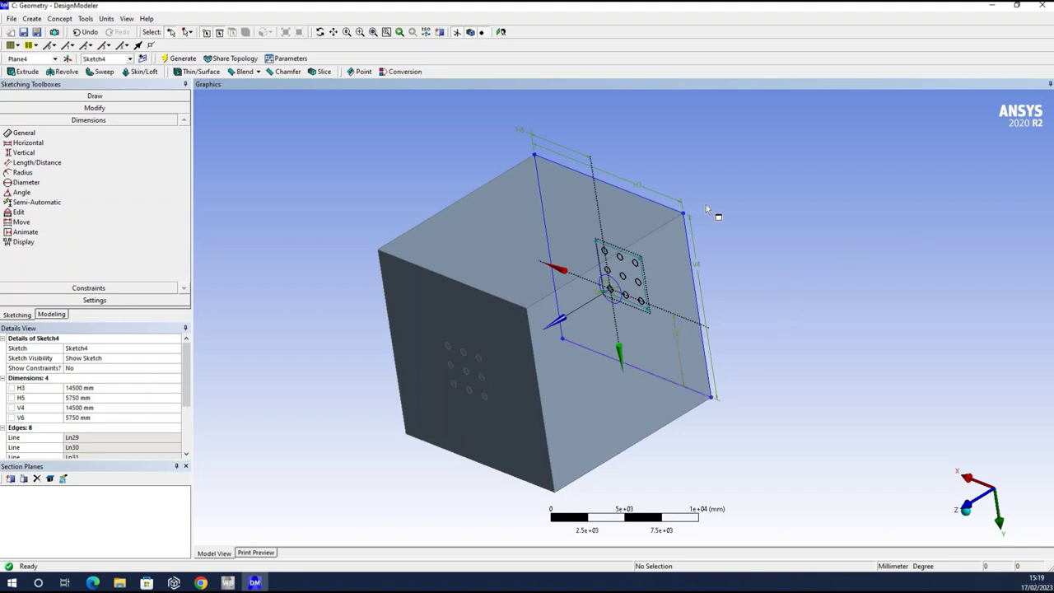
middle_click_drag(706, 208, 845, 142, "ctrl")
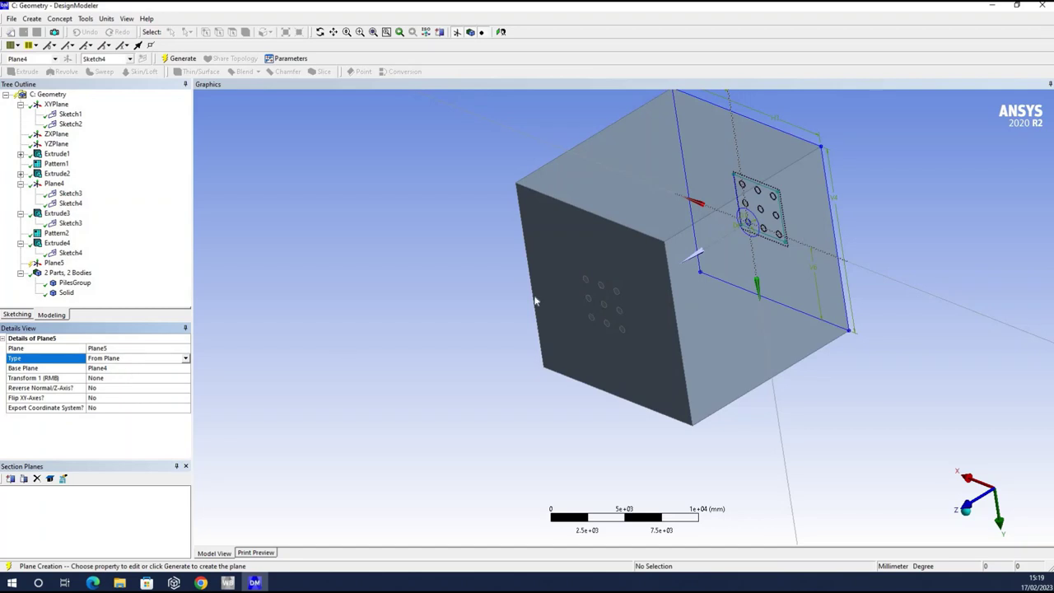
left_click(185, 358)
left_click(93, 377)
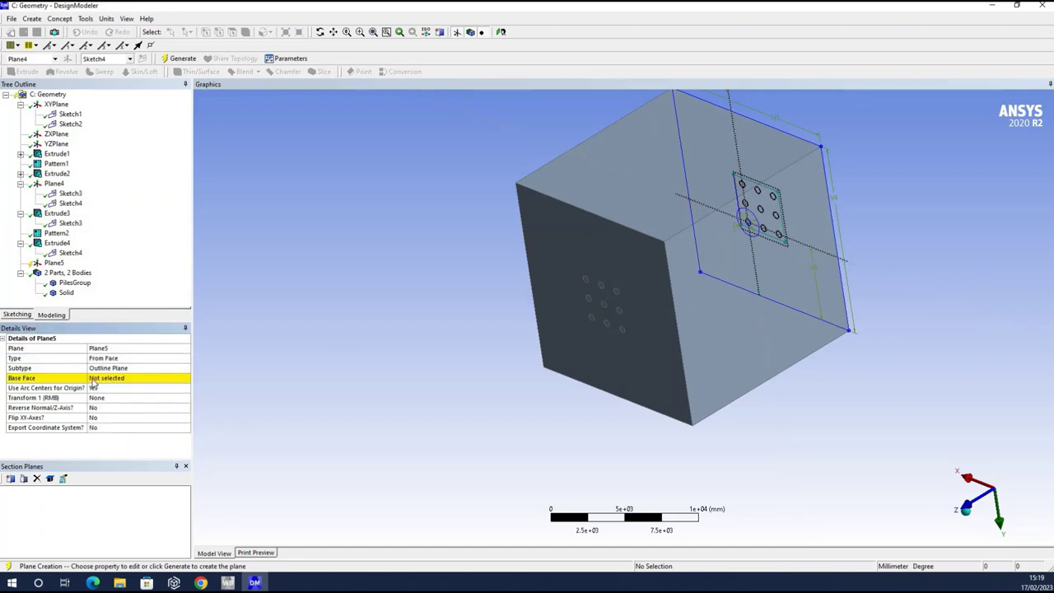
left_click(572, 250)
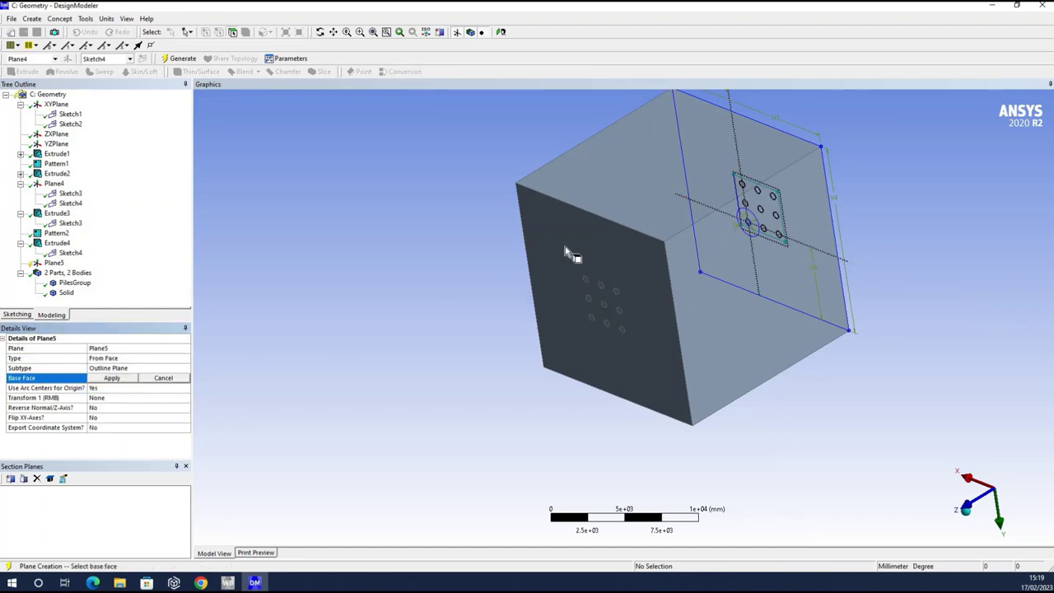
left_click(112, 378)
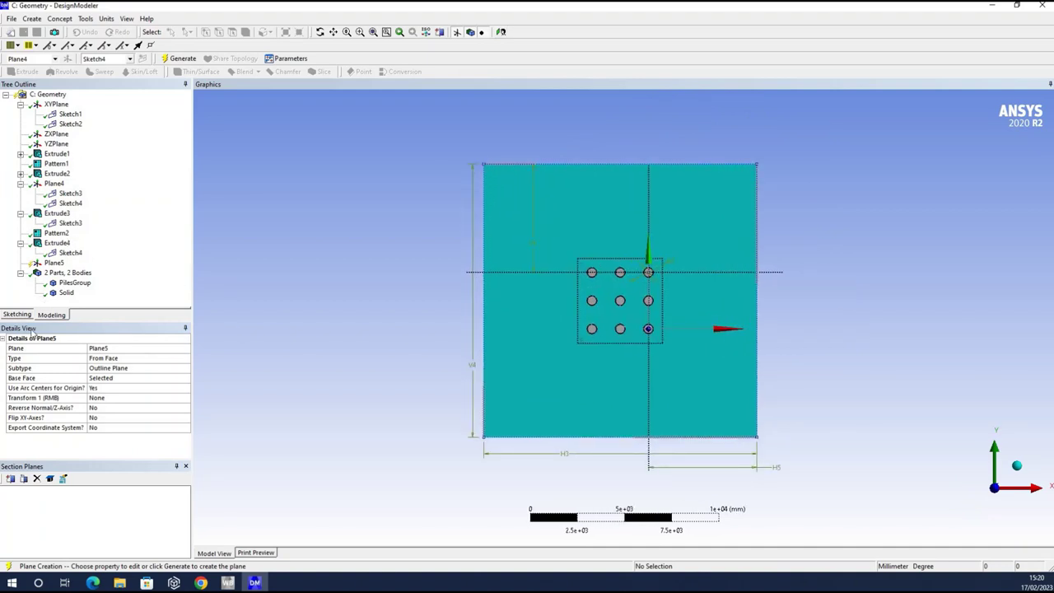
left_click(635, 334)
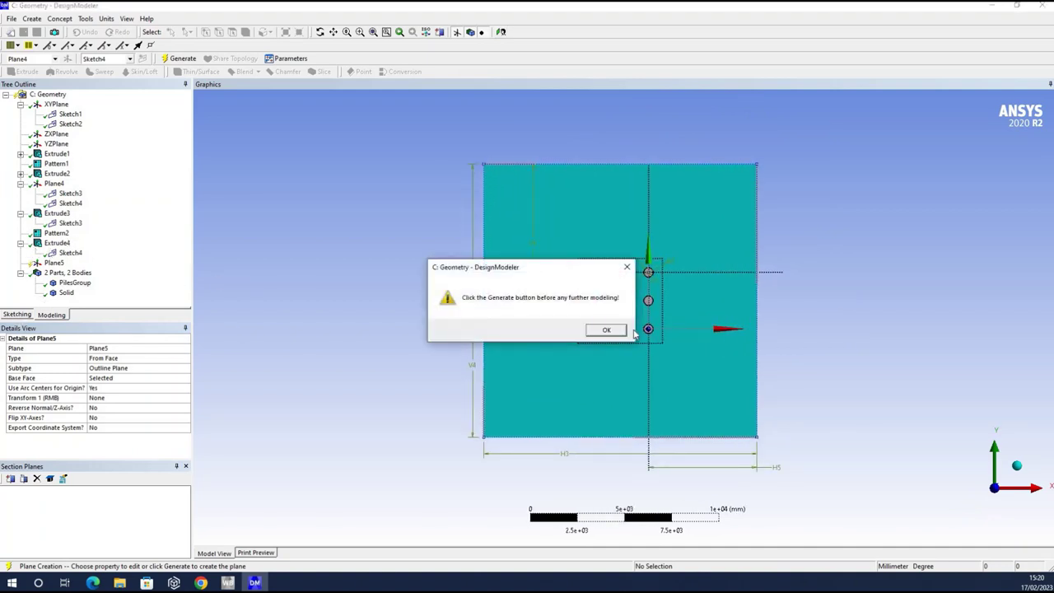
left_click(602, 332)
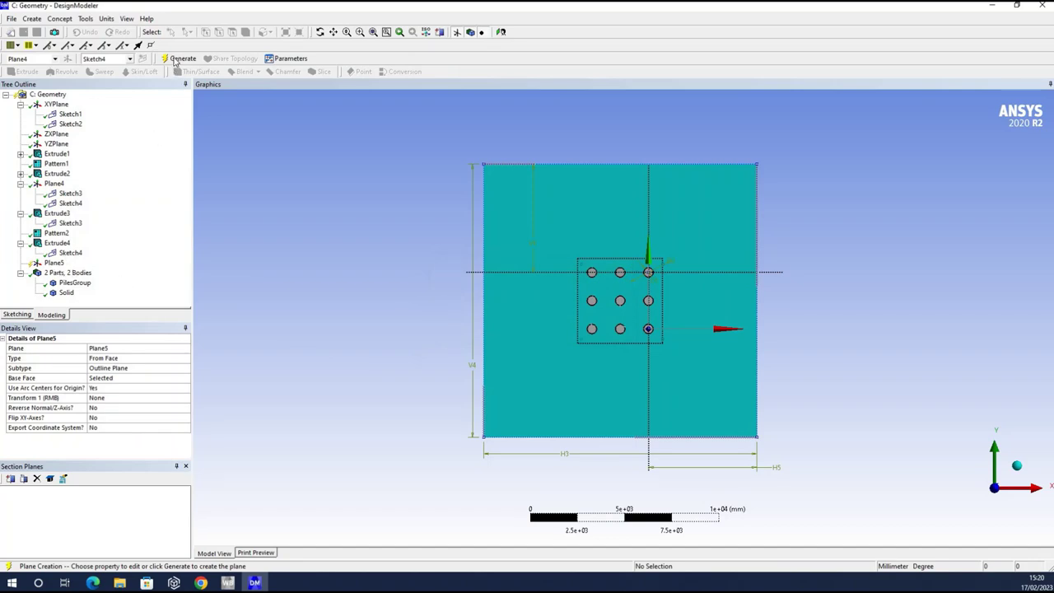
Step: Sketch a rectangle on the new plane from corner to opposite corner of the soil block's bottom face
left_click(55, 263)
left_click(17, 314)
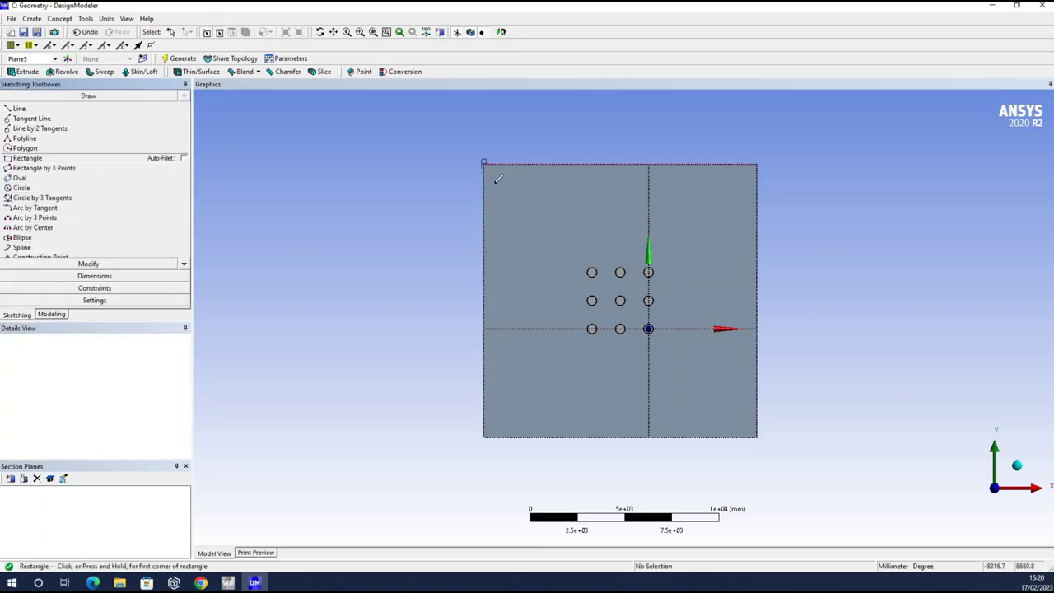
left_click(483, 163)
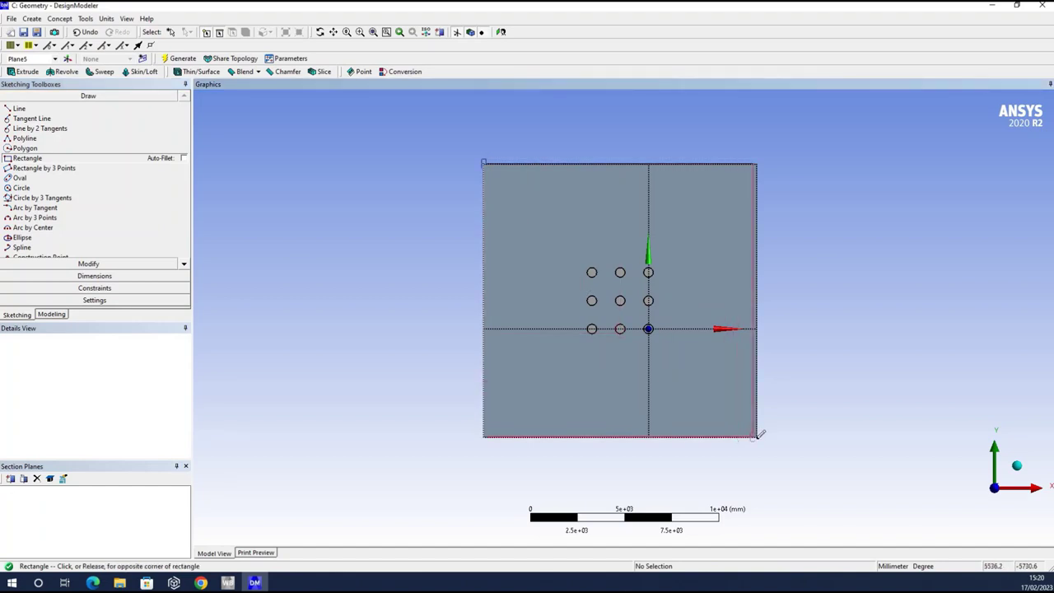
left_click(759, 435)
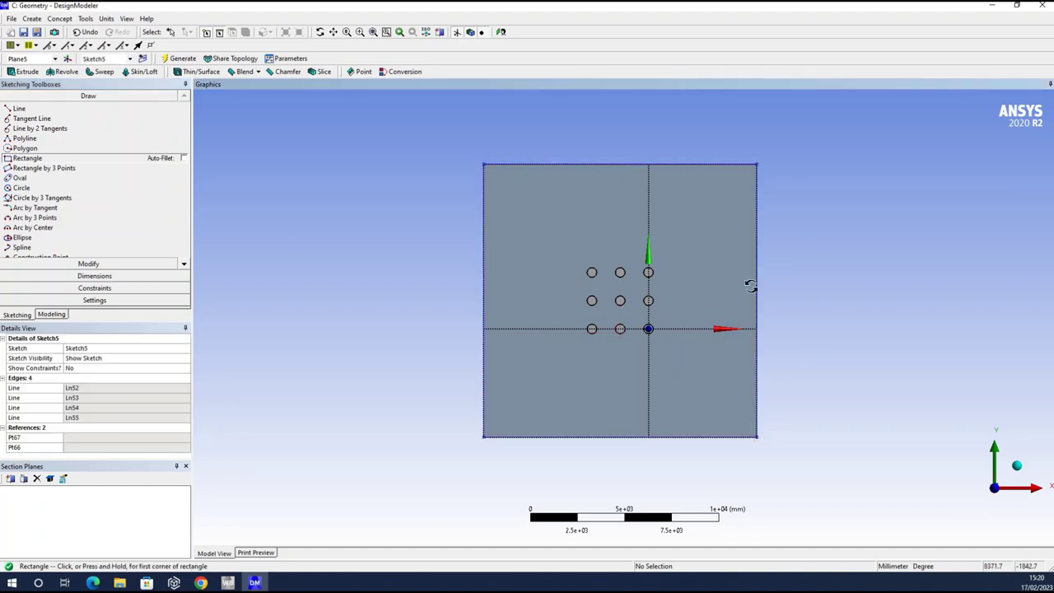
Step: Extrude the new rectangle as added material to a depth of 5000 mm, generate it and inspect the extended soil block
scroll(700, 296, "down", 3)
middle_click_drag(687, 304, 601, 378)
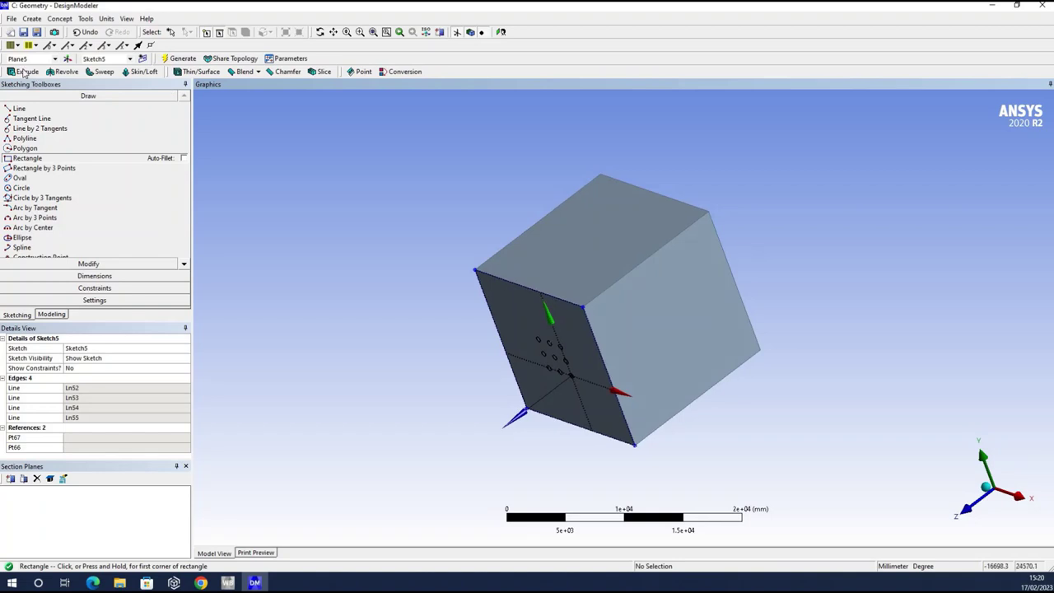
left_click(25, 72)
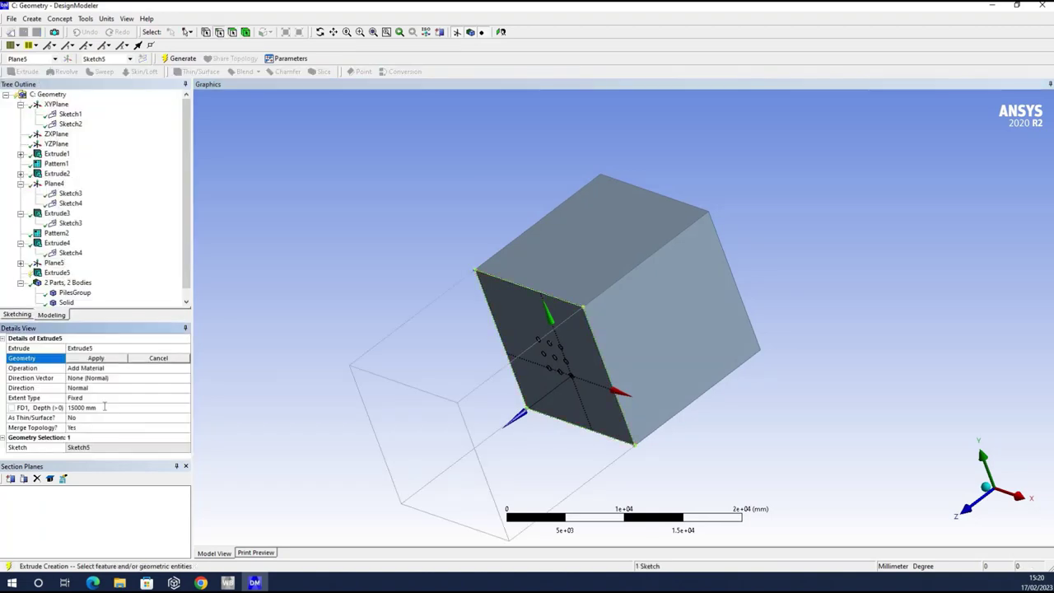
left_click(105, 407)
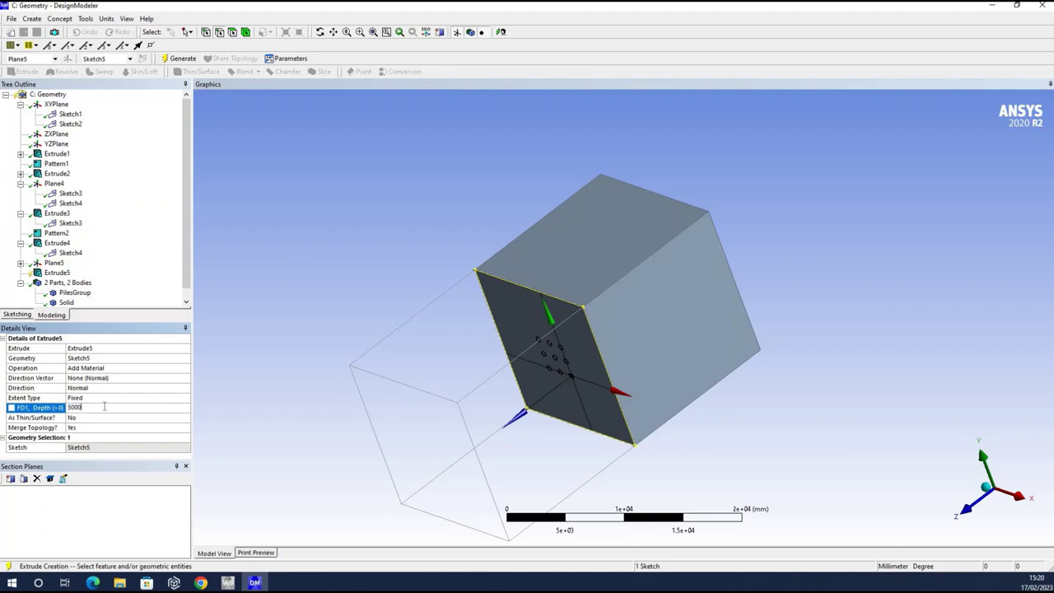
key("Return")
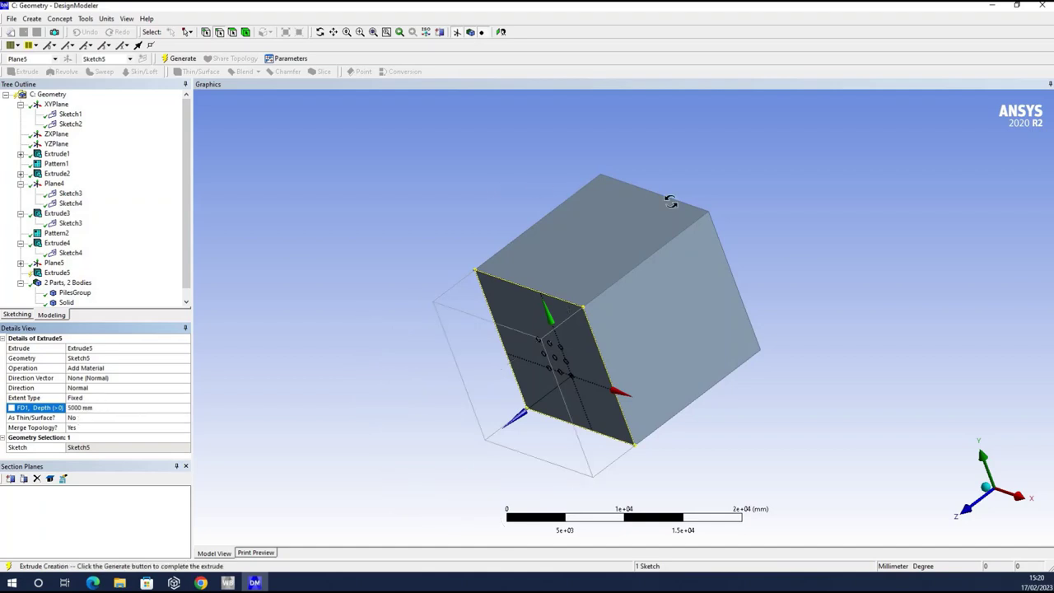
mouse_move(555, 206)
middle_mouse_down()
mouse_move(457, 219)
mouse_move(387, 340)
mouse_move(450, 393)
middle_mouse_up()
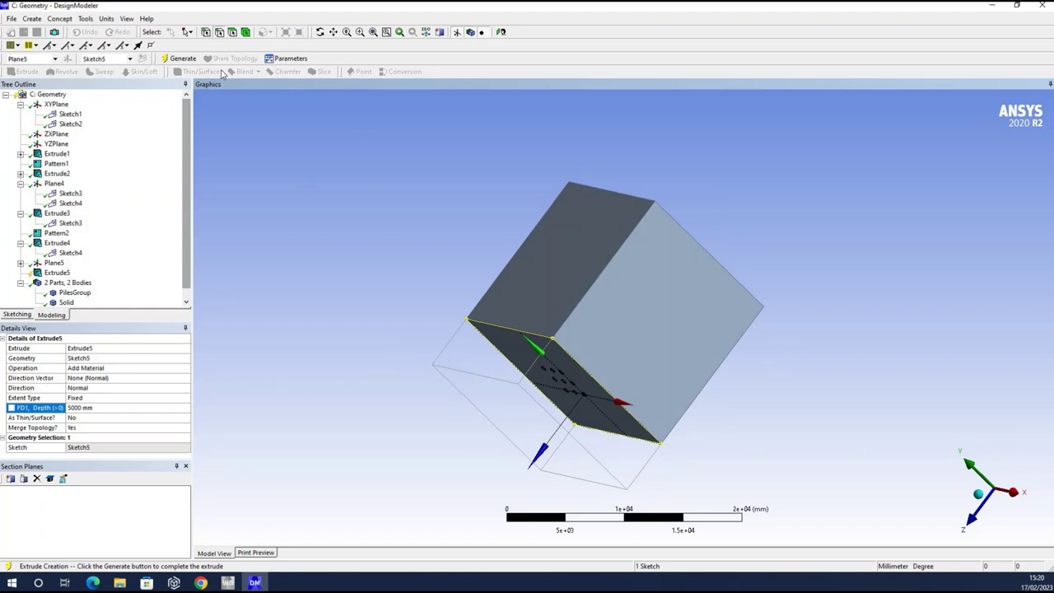
key("F5")
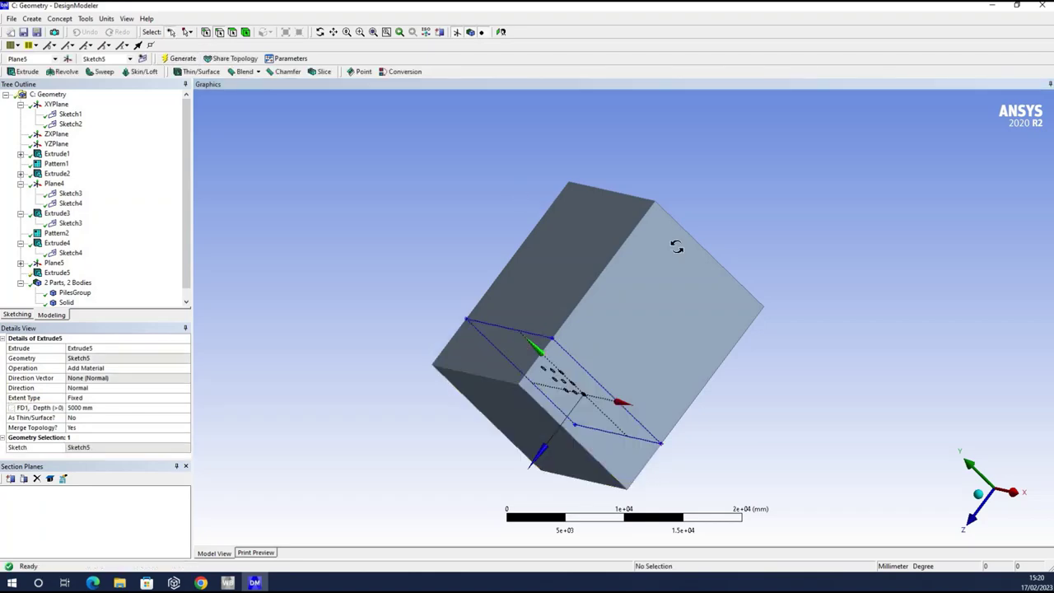
middle_click_drag(607, 308, 297, 280)
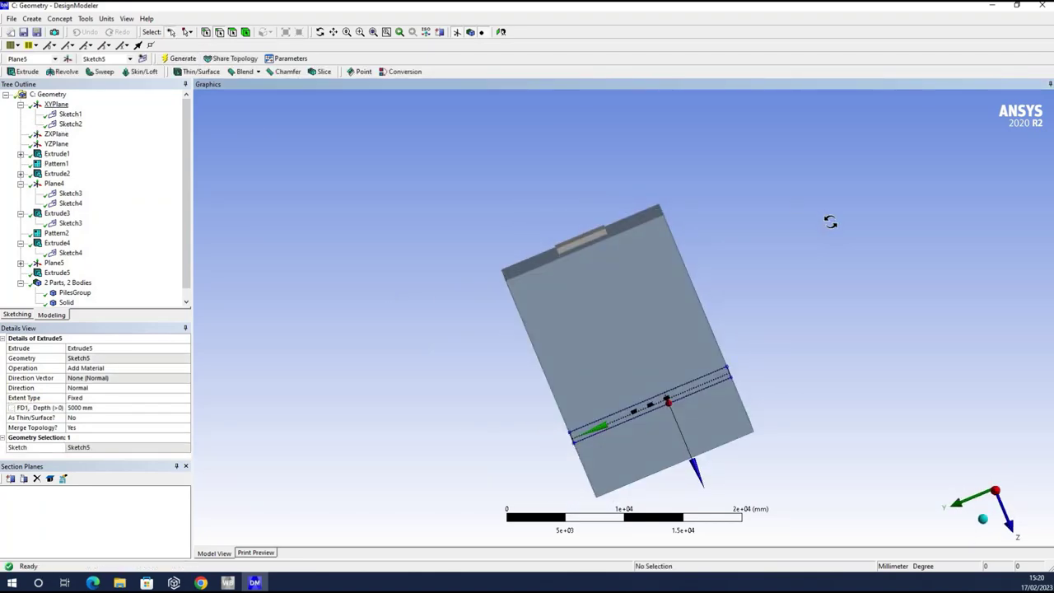
middle_click_drag(988, 228, 600, 455)
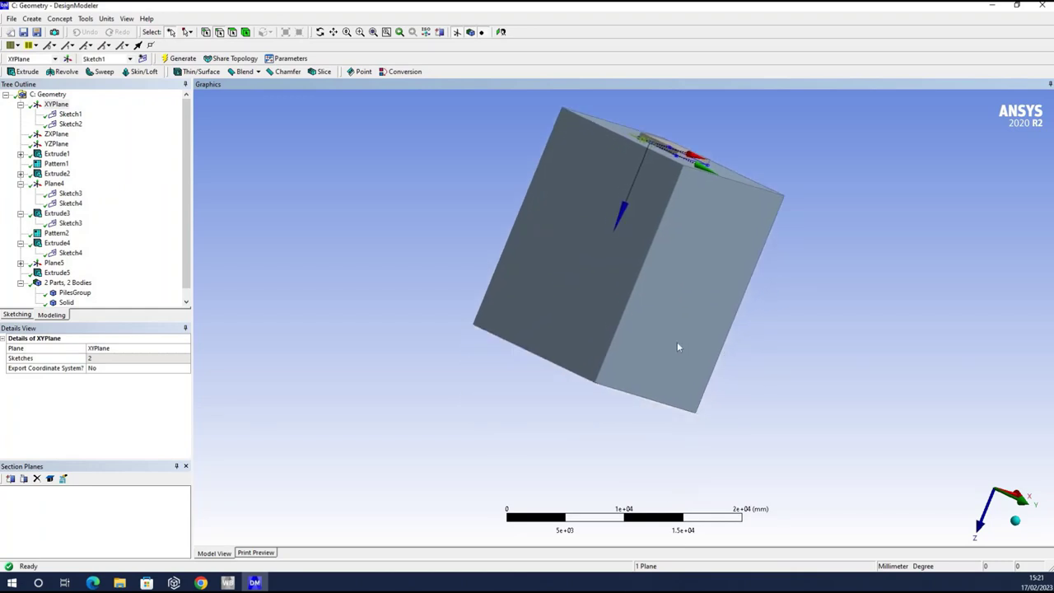
Step: Start a new plane of type From Face with the soil block's bottom face as its base face
middle_click_drag(553, 394, 546, 396)
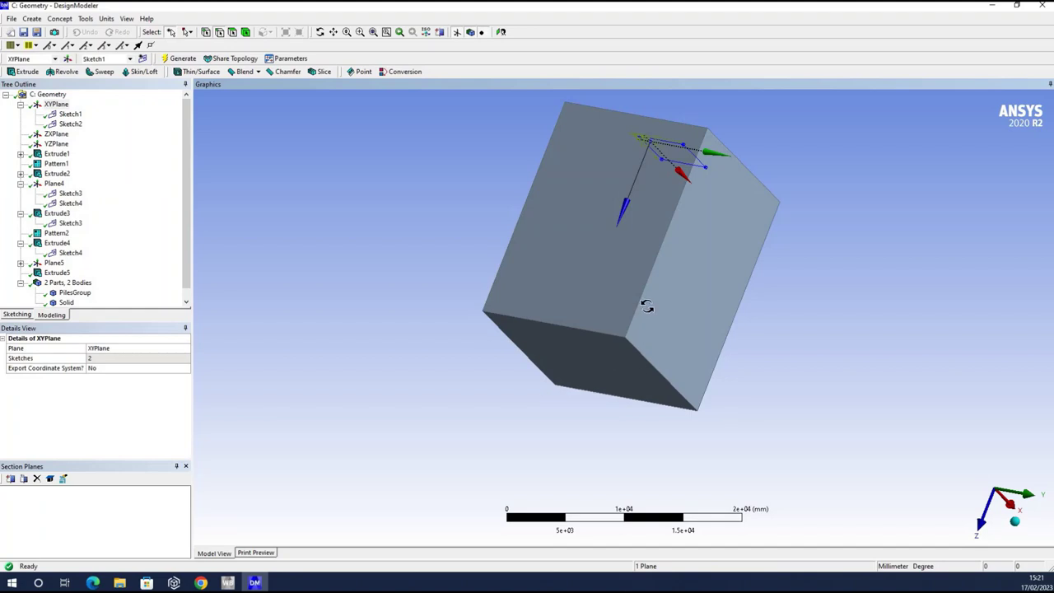
middle_click_drag(635, 294, 510, 318)
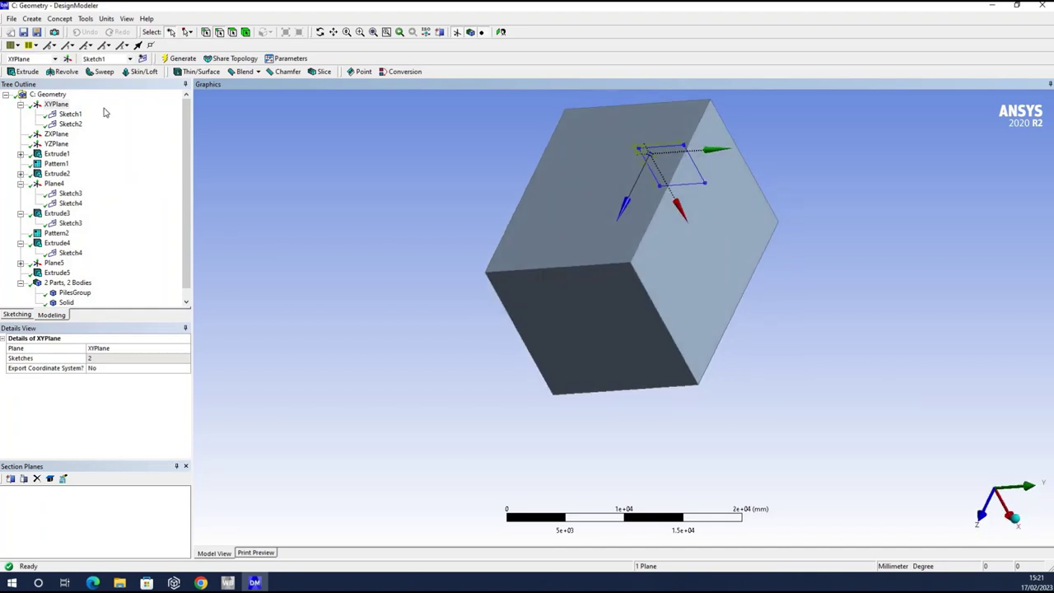
left_click(67, 59)
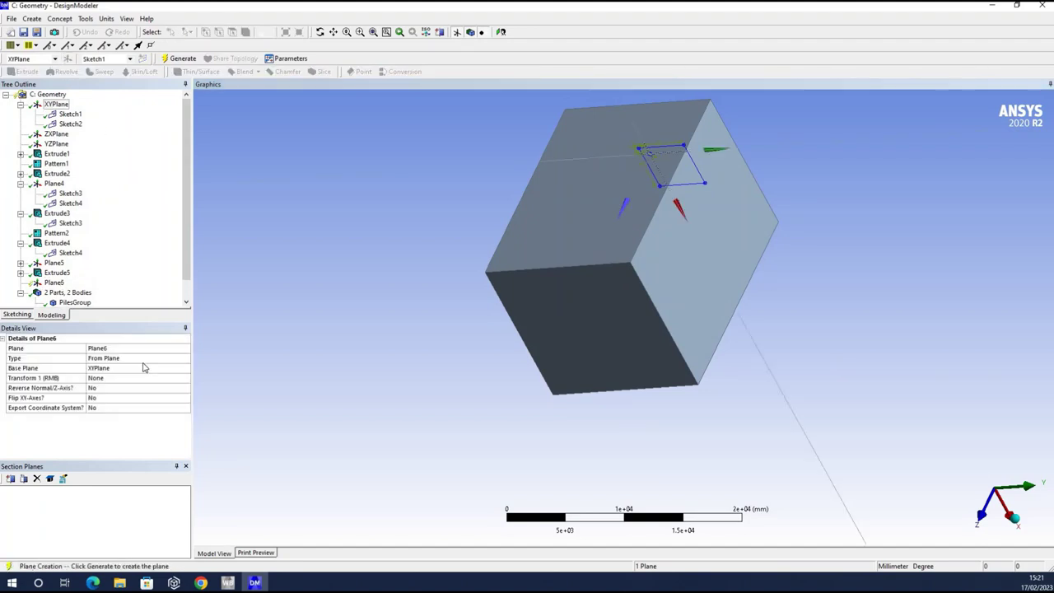
left_click(182, 360)
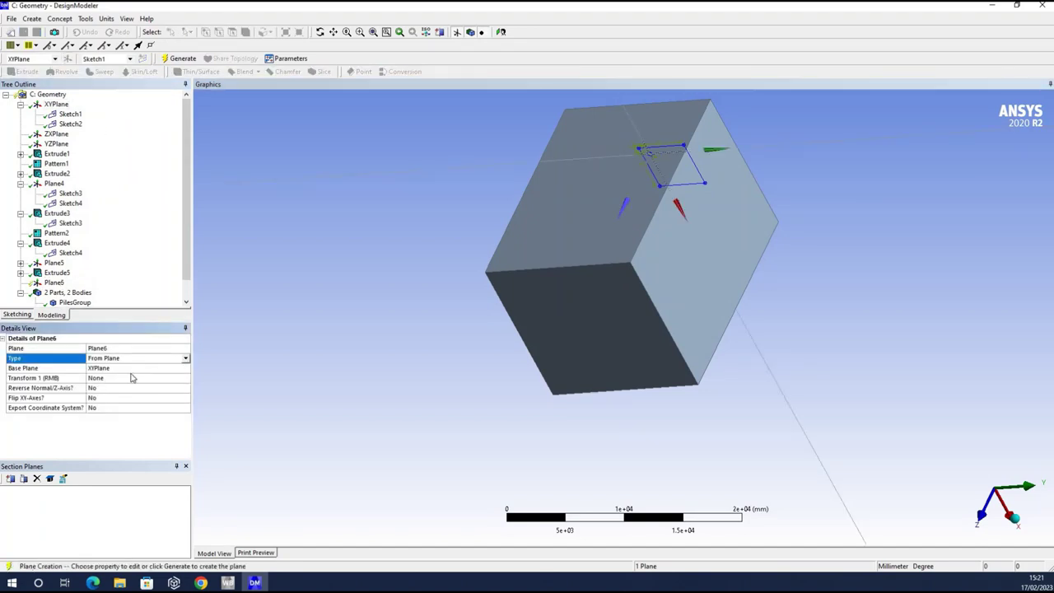
left_click(131, 359)
left_click(132, 378)
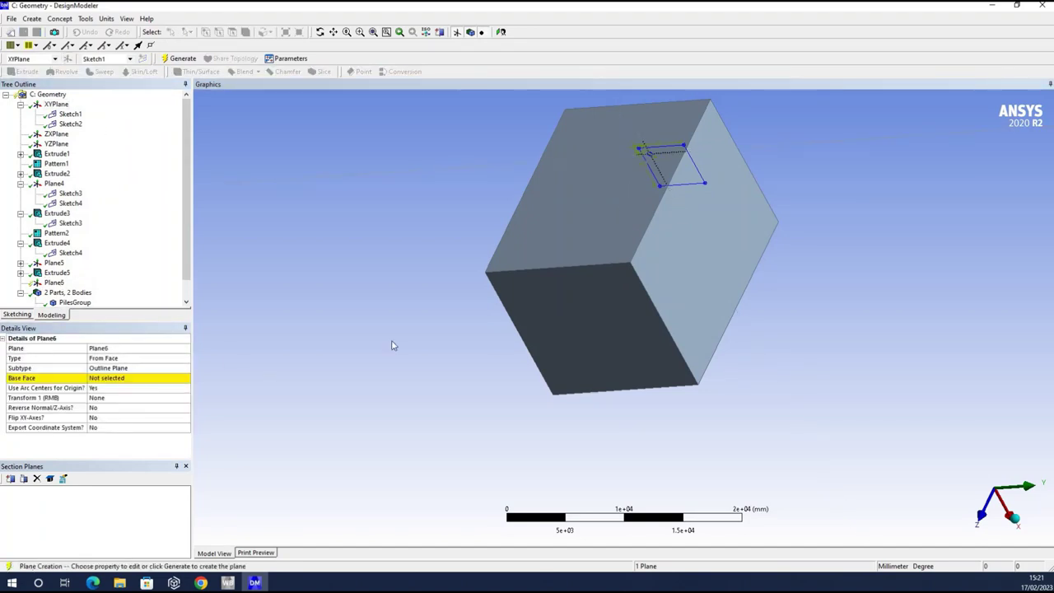
left_click(616, 375)
left_click(99, 379)
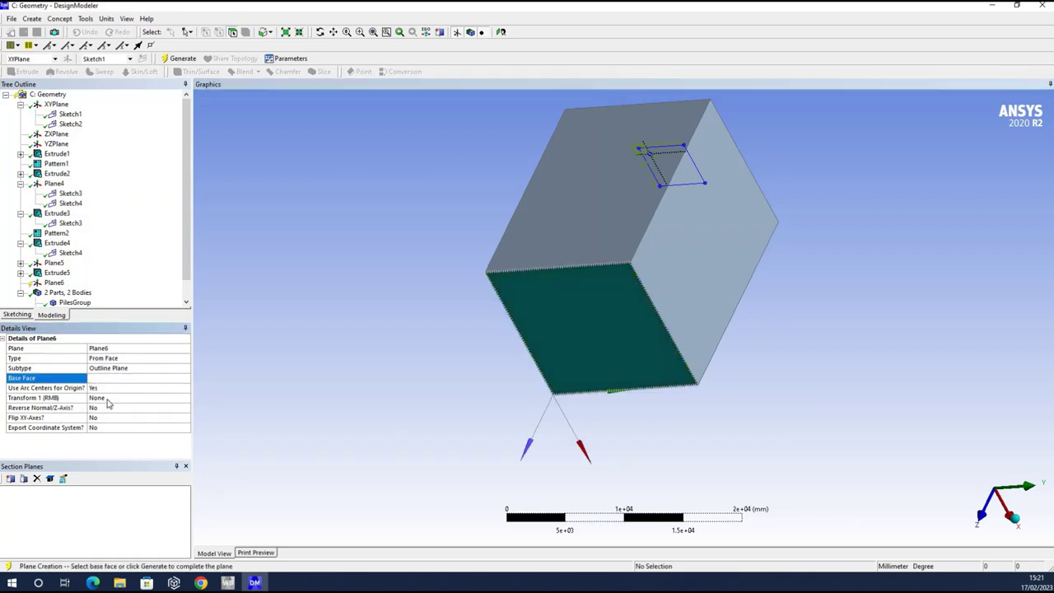
Step: Add an Offset Z transform of 1 mm to the new plane and generate it
left_click(184, 400)
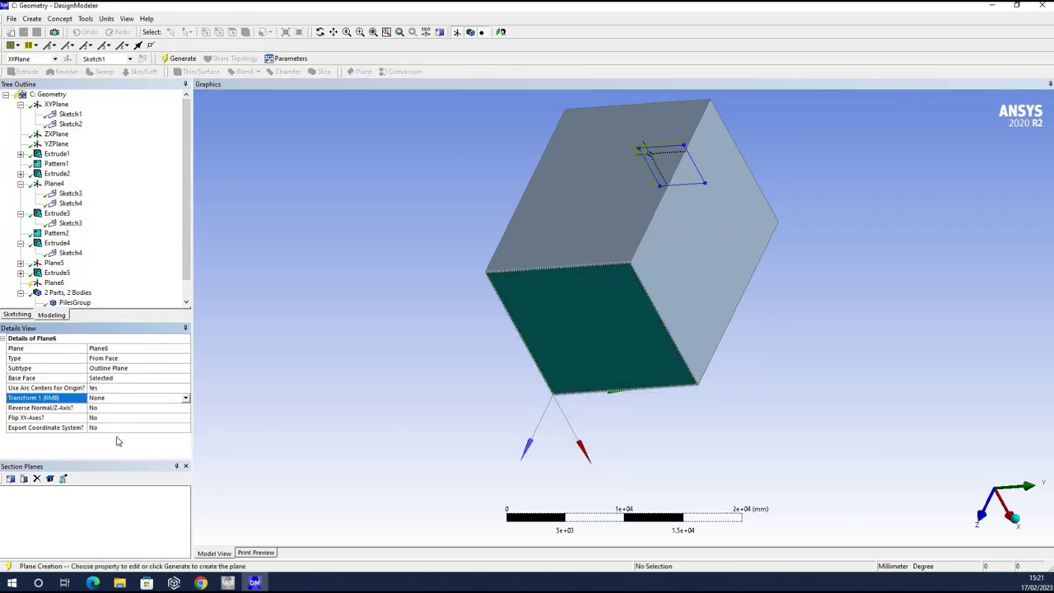
left_click(123, 398)
left_click(126, 408)
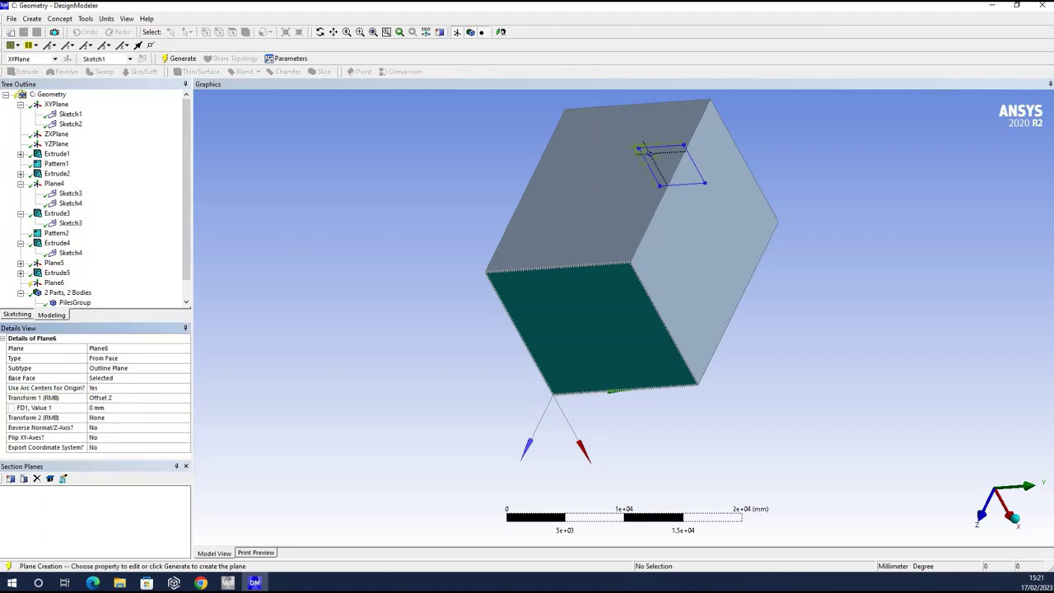
left_click(123, 408)
key("Return")
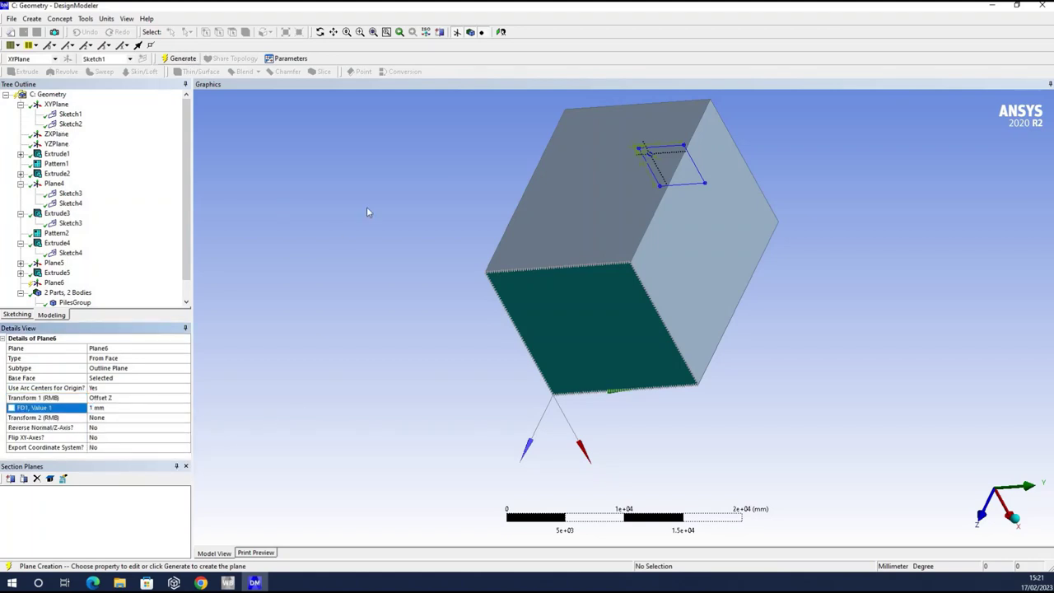
key("F5")
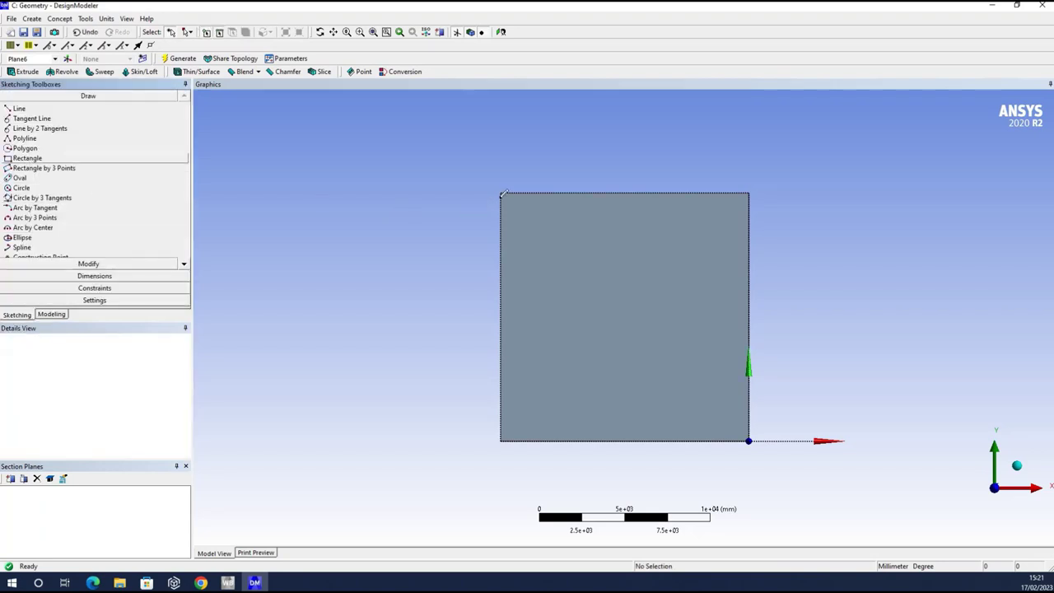
Step: Sketch a rectangle on the offset plane between opposite corners of the soil block's bottom face
left_click(27, 157)
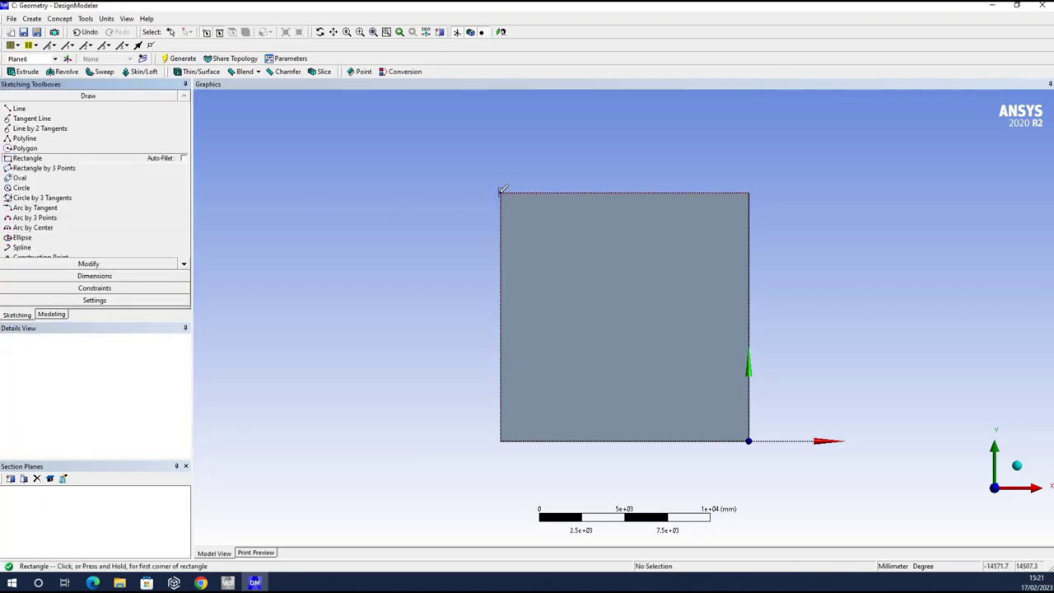
left_click(500, 193)
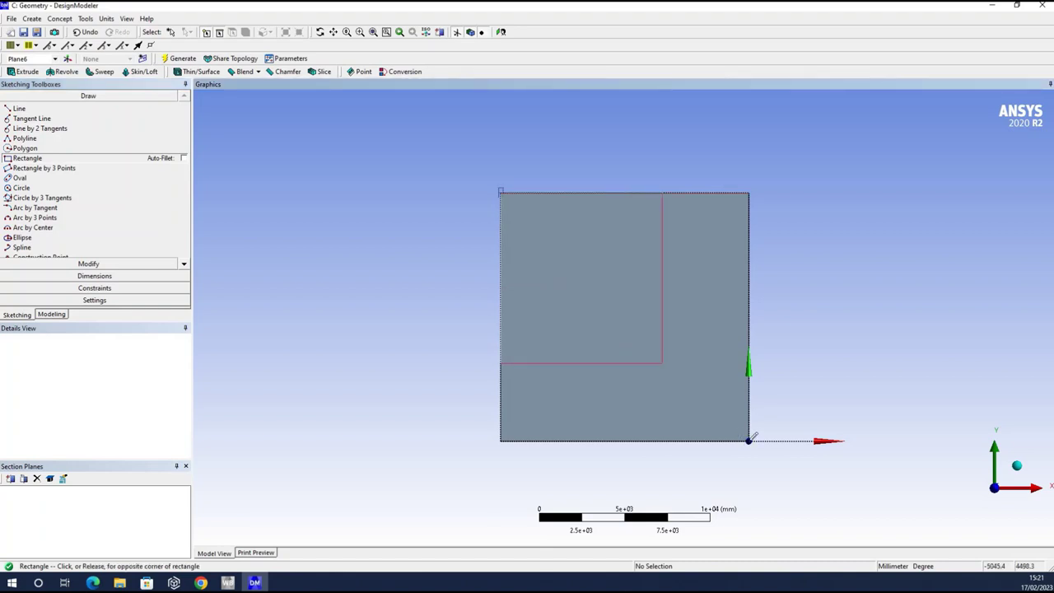
left_click(803, 301)
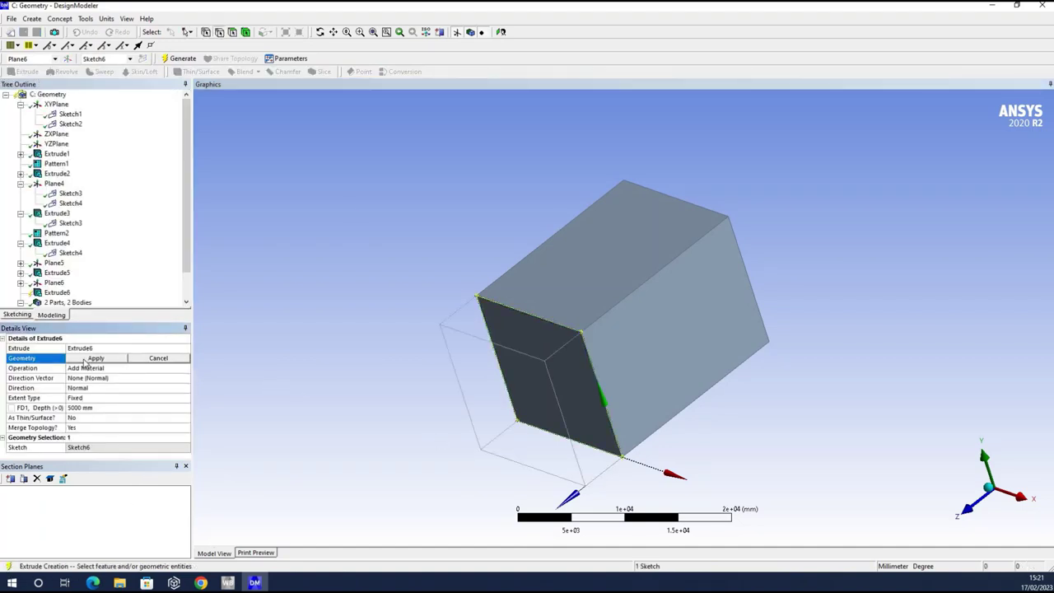
Step: Extrude the new rectangle as added material to a depth of 5000 mm and generate the separate lower soil body
left_click(183, 58)
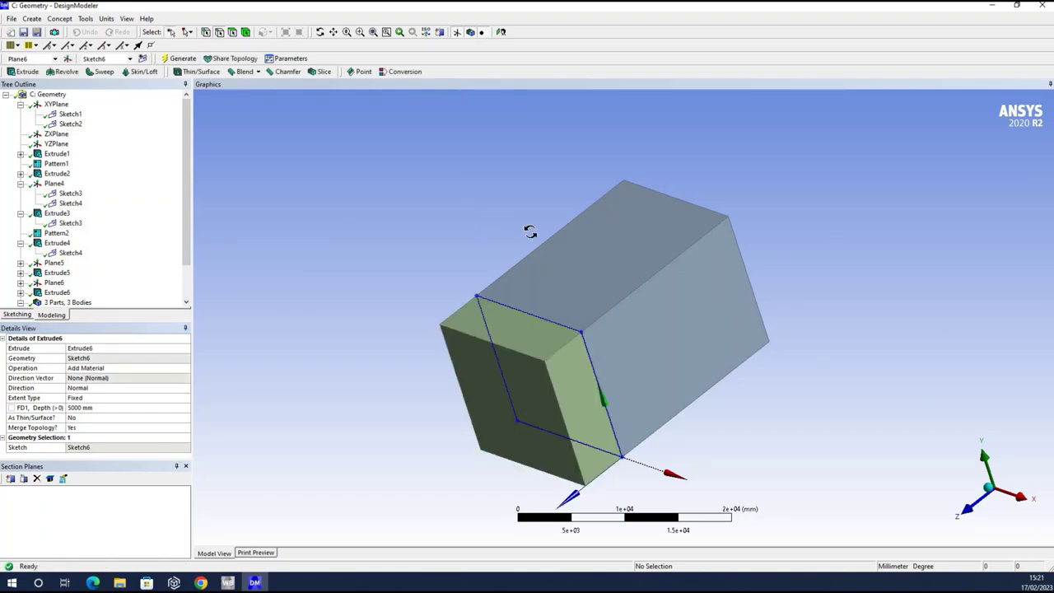
middle_click_drag(532, 228, 539, 230)
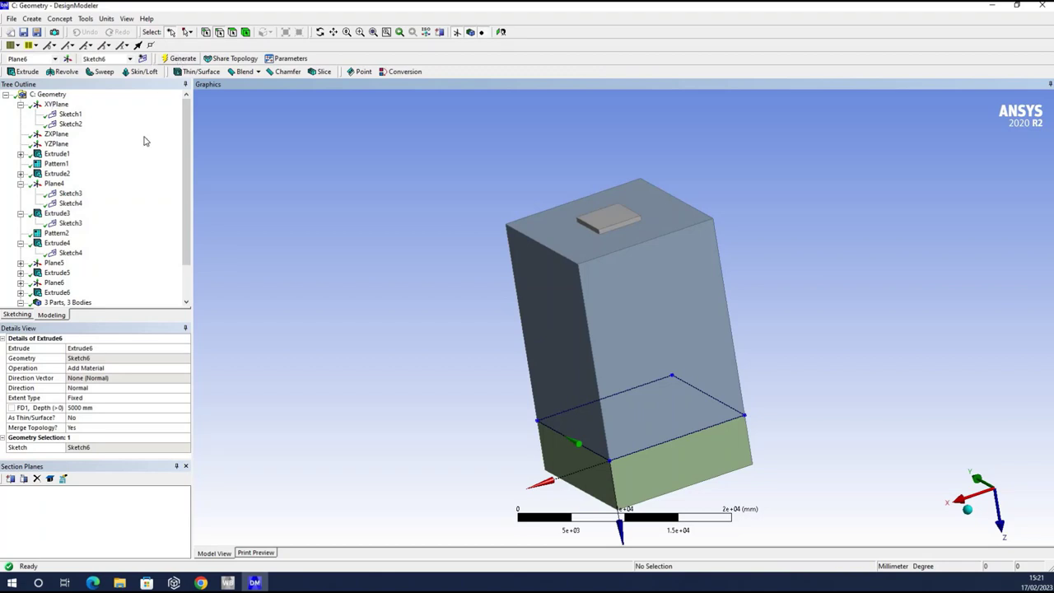
left_click_drag(912, 306, 562, 422)
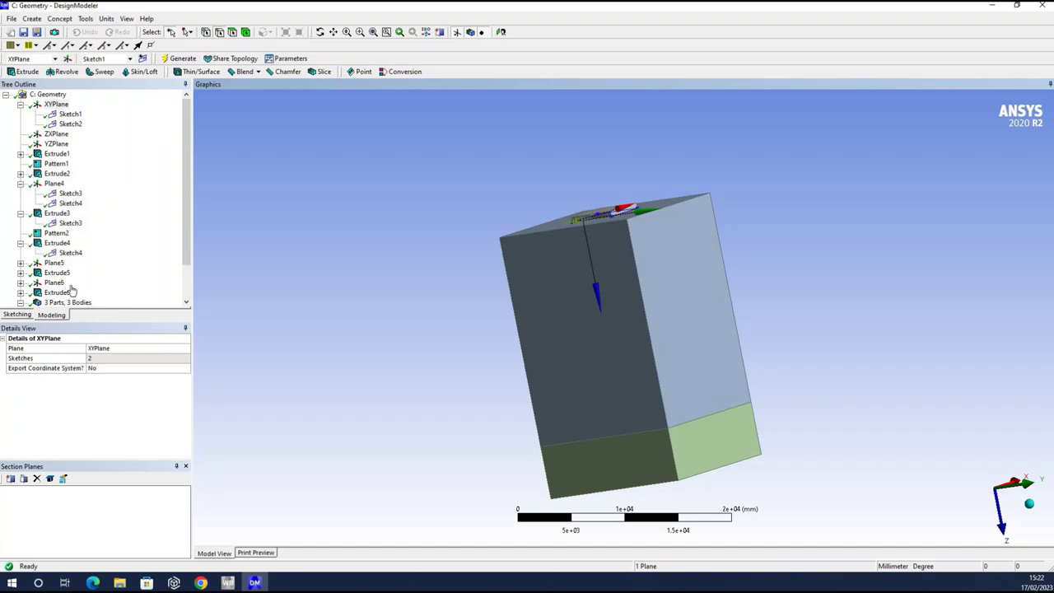
Step: Rename the upper soil body that surrounds the piles as Layer1
scroll(72, 290, "down", 2)
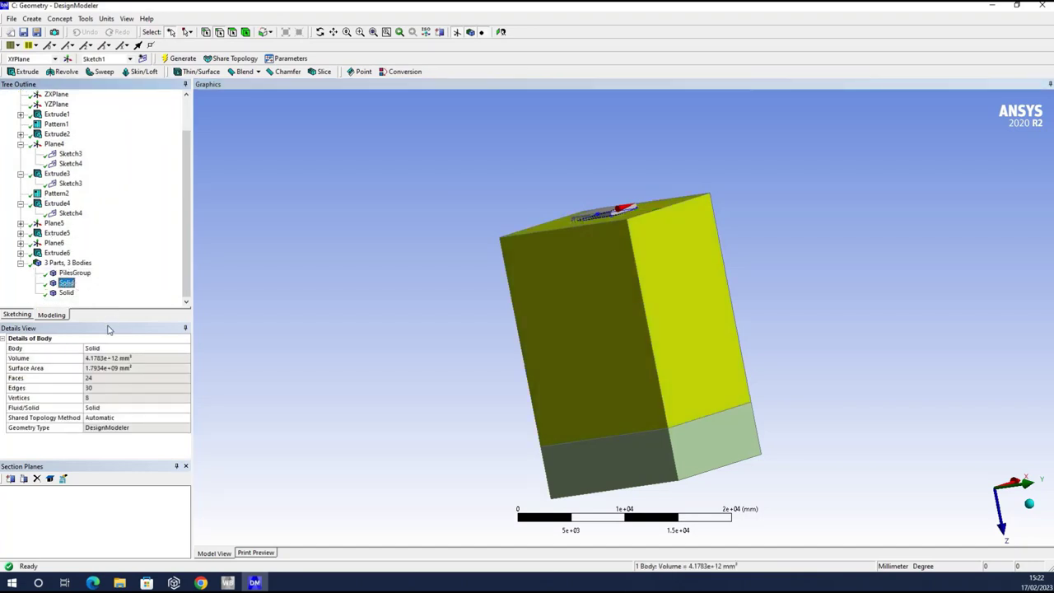
right_click(71, 282)
left_click(103, 339)
type("Layer1")
key("Return")
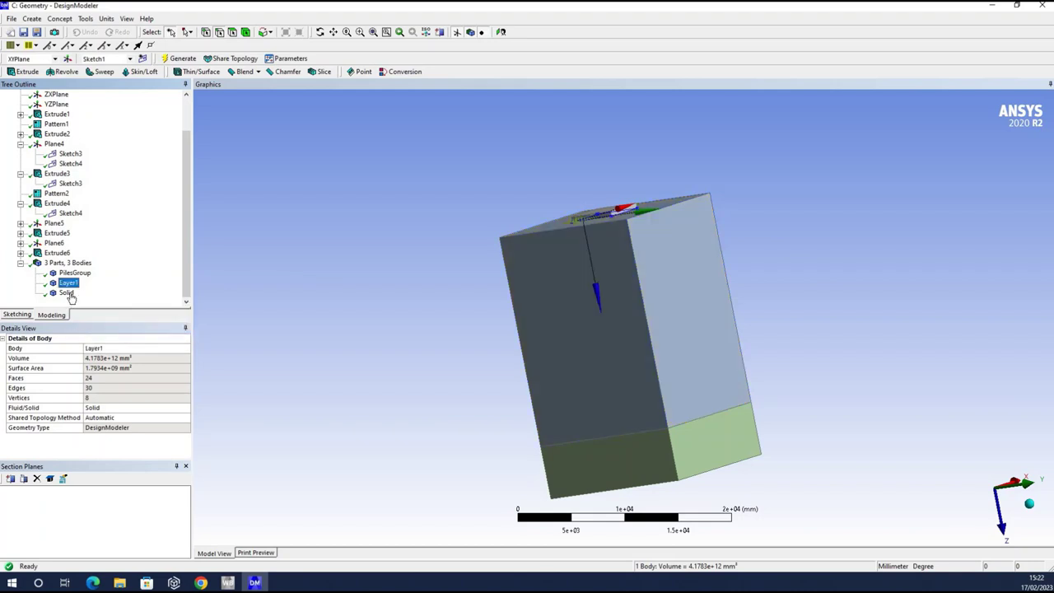
Step: Rename the lower soil body beneath the piles as Layer2
left_click(69, 294)
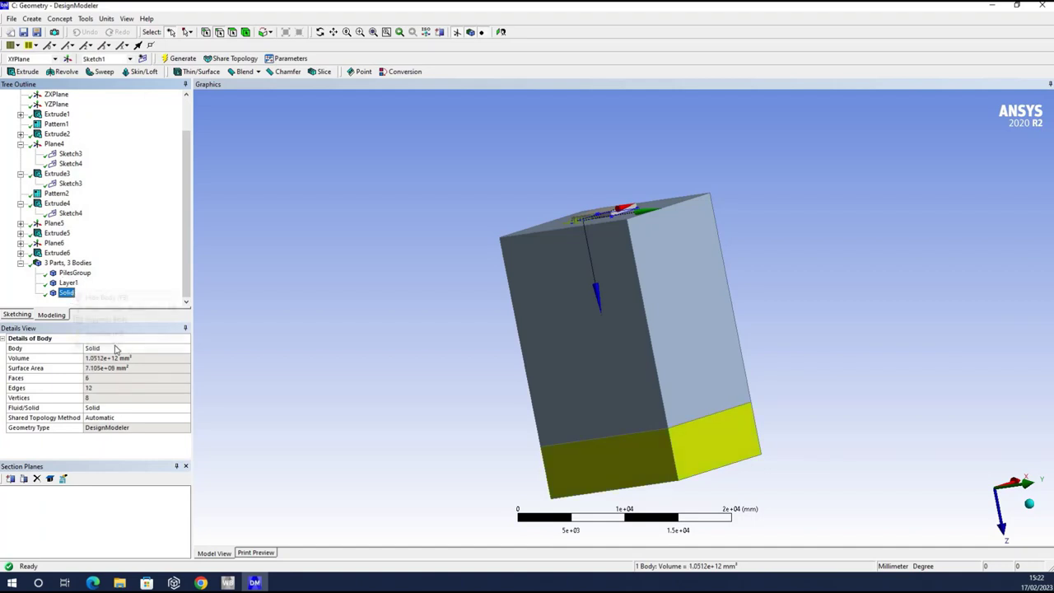
right_click(69, 294)
key("Return")
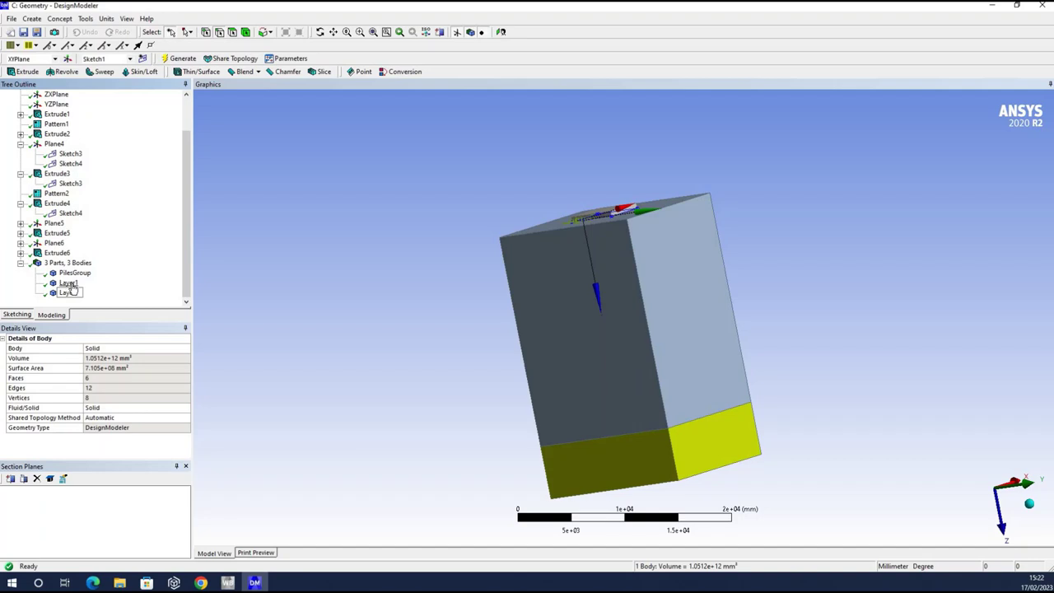
key("Return")
Step: Hide the Layer1 and Layer2 bodies so that only the pile group is displayed
left_click_drag(1016, 258, 766, 308)
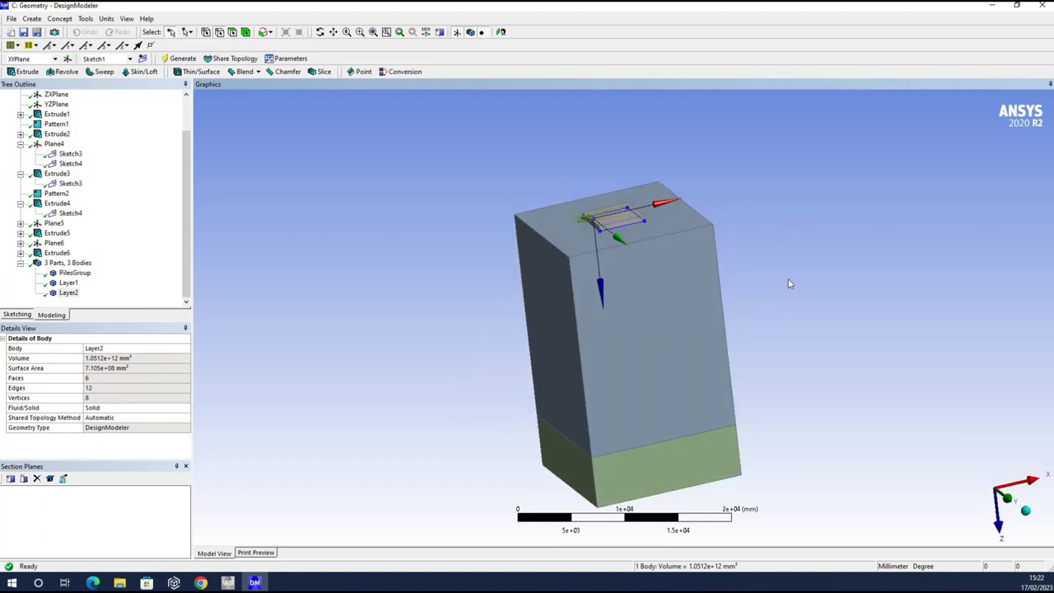
scroll(482, 271, "down", 3)
left_click_drag(478, 301, 371, 229)
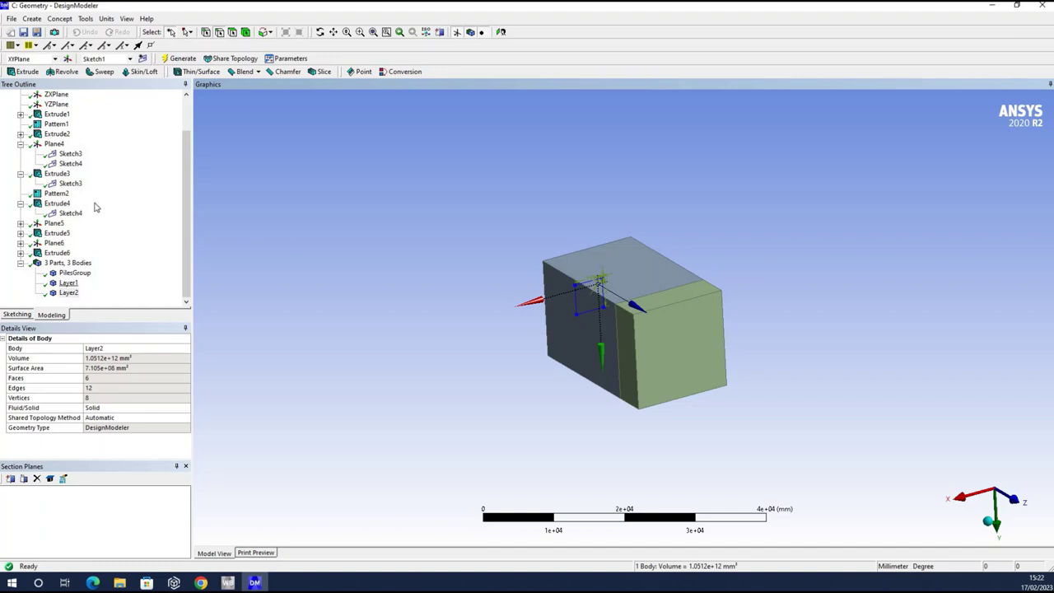
scroll(74, 247, "up", 2)
scroll(65, 280, "down", 2)
left_click(66, 282)
right_click(66, 284)
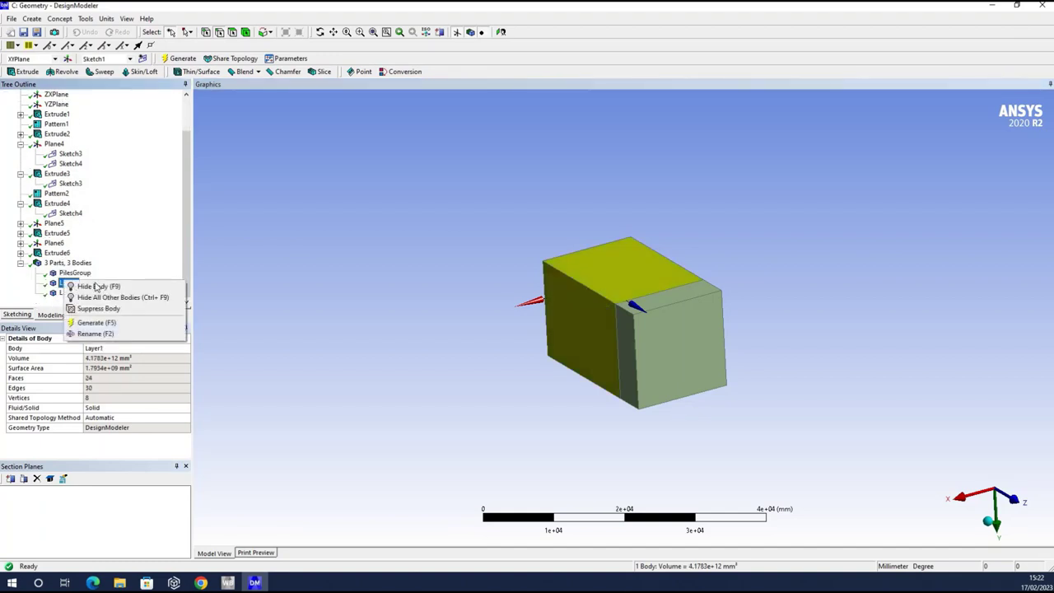
left_click(97, 285)
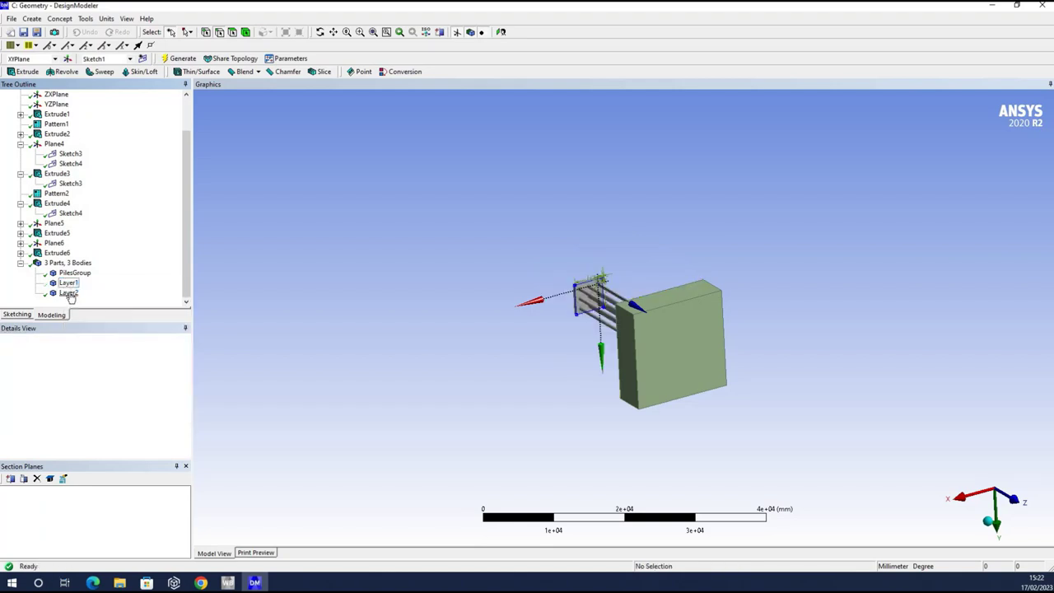
left_click(71, 294)
right_click(74, 293)
left_click(100, 298)
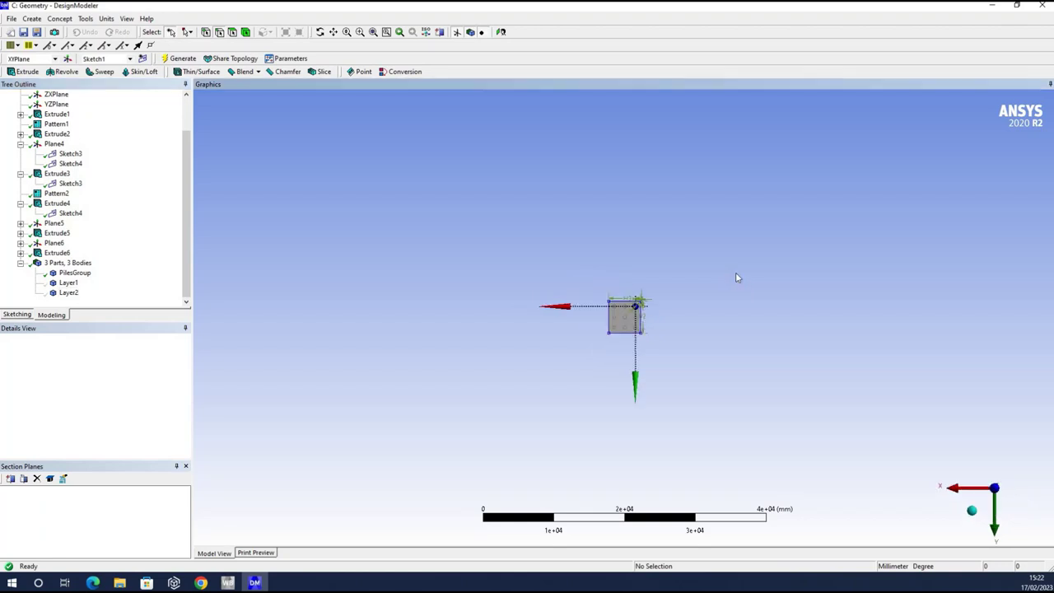
Step: Create a section plane cutting horizontally across the pile cap in plan view, through the middle row of piles
scroll(735, 271, "up", 5)
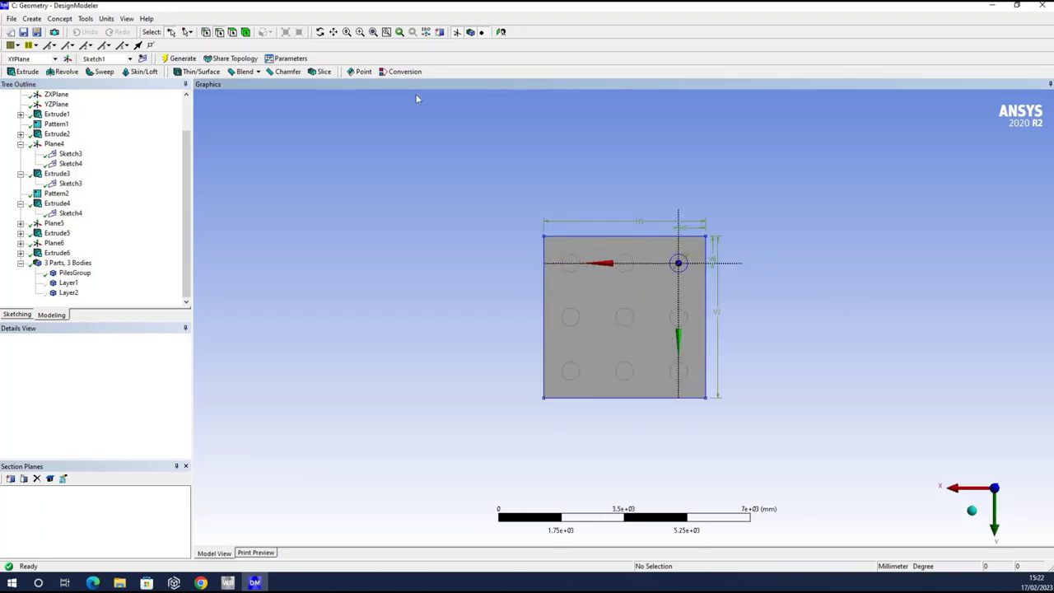
left_click(440, 33)
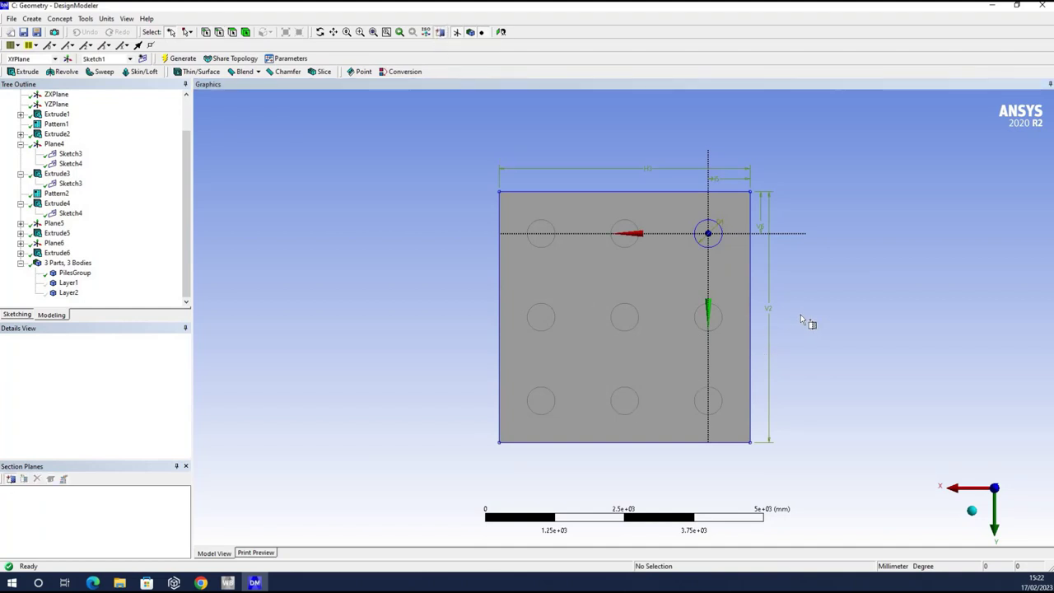
left_click_drag(801, 314, 430, 314)
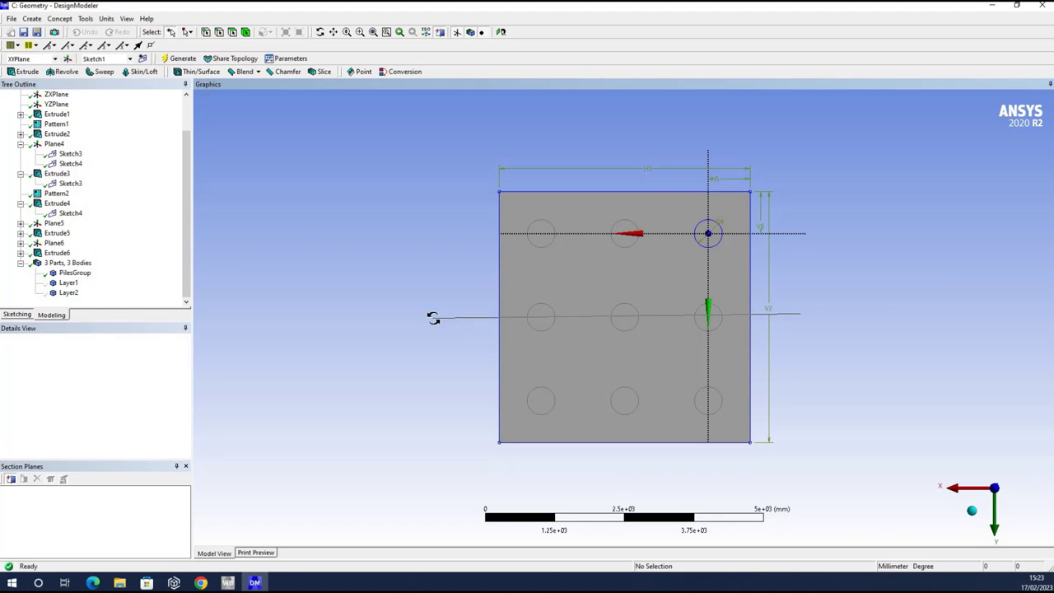
scroll(733, 330, "down", 2)
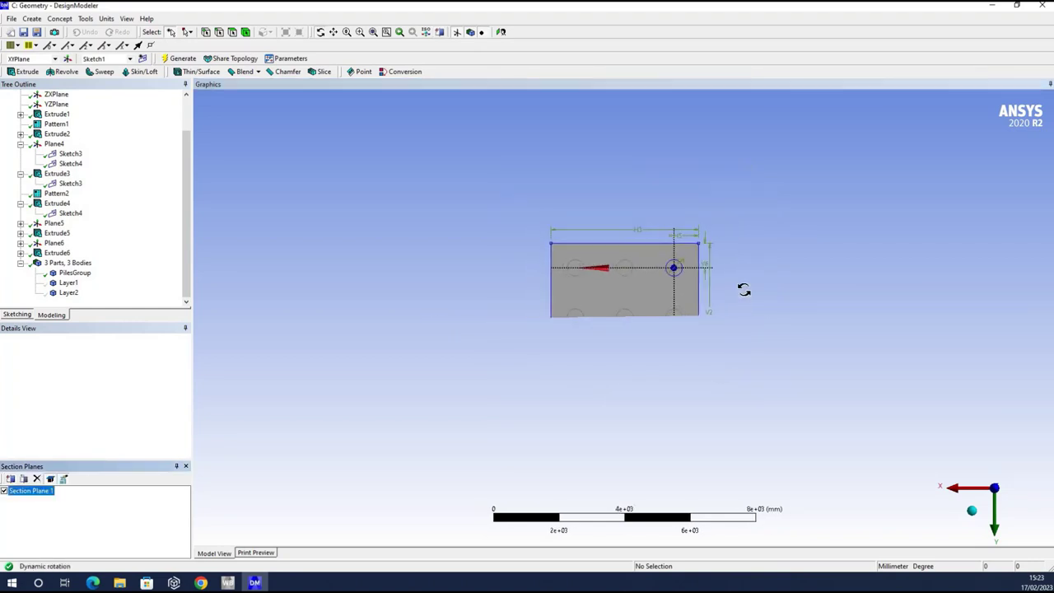
left_click_drag(743, 261, 626, 288)
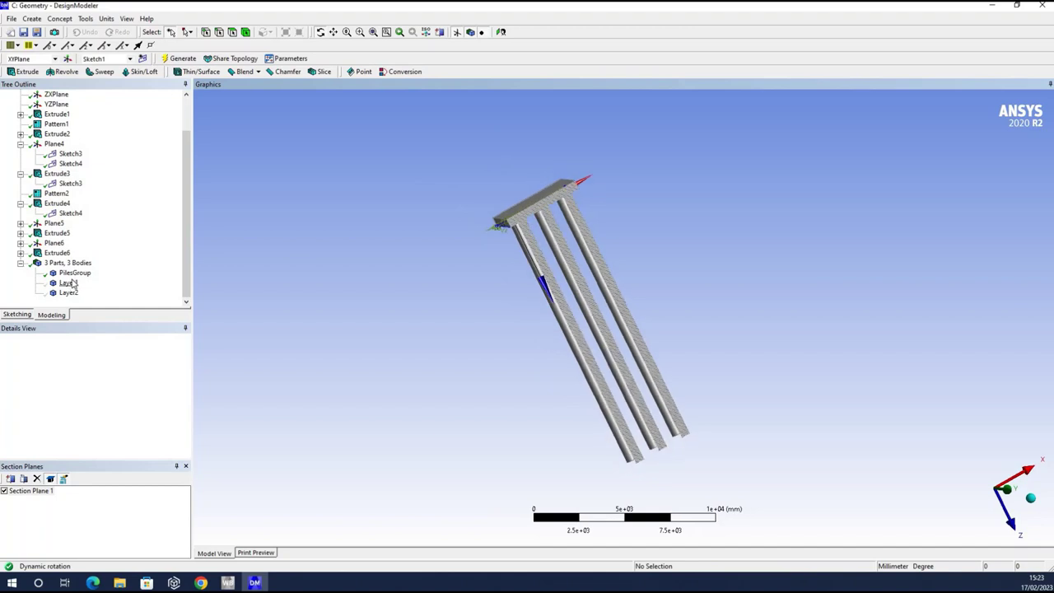
Step: Show all bodies again so that the section cuts through both soil layers and the pile group
right_click(70, 283)
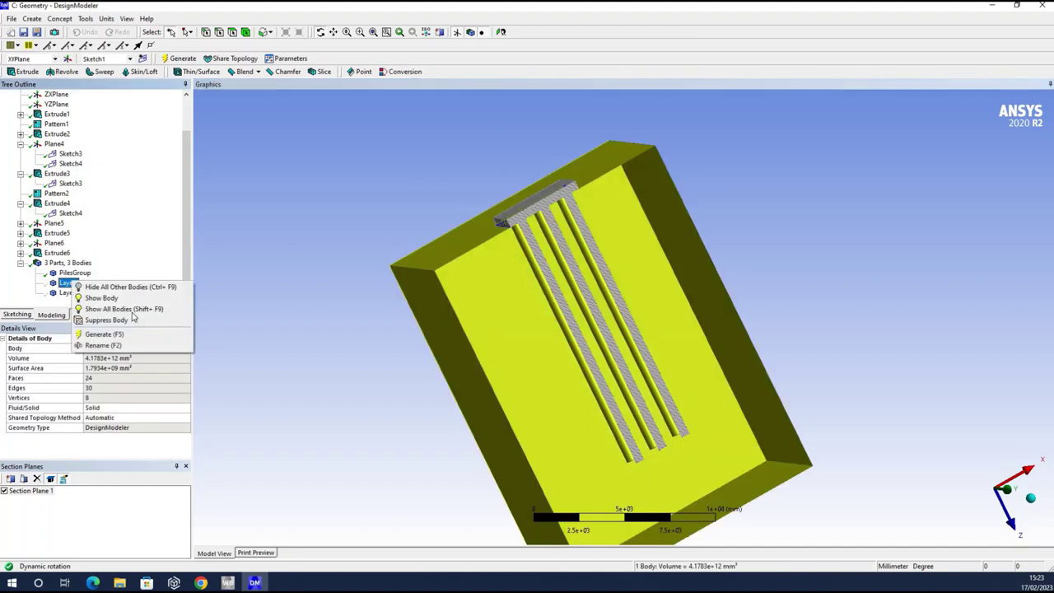
left_click(848, 317)
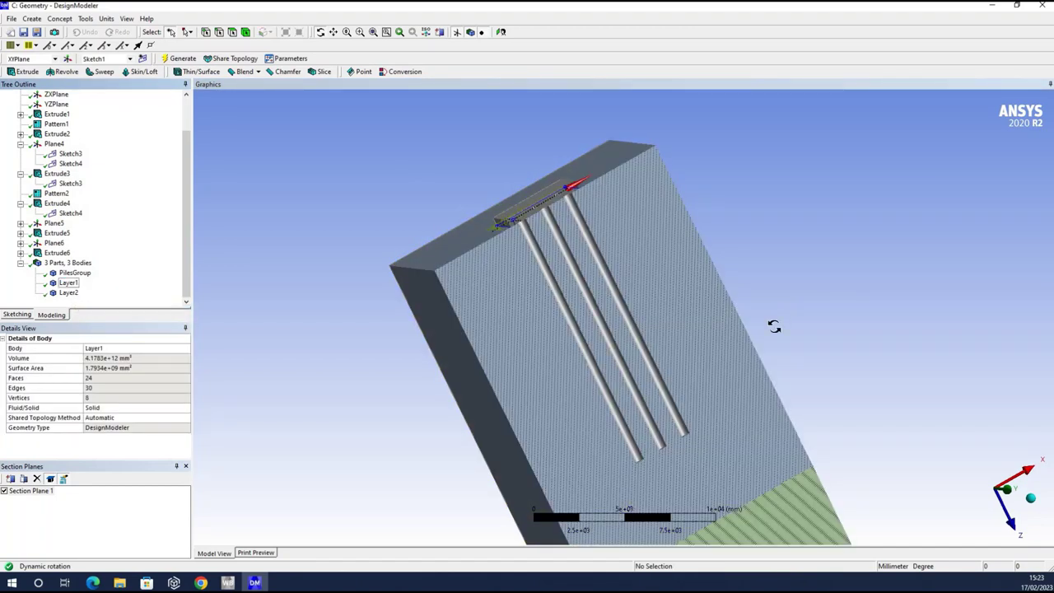
left_click_drag(774, 326, 631, 266)
Step: Examine the sectioned model closely, checking the cap-to-soil contact, the piles and the boundary between the two soil layers
scroll(631, 266, "up", 6)
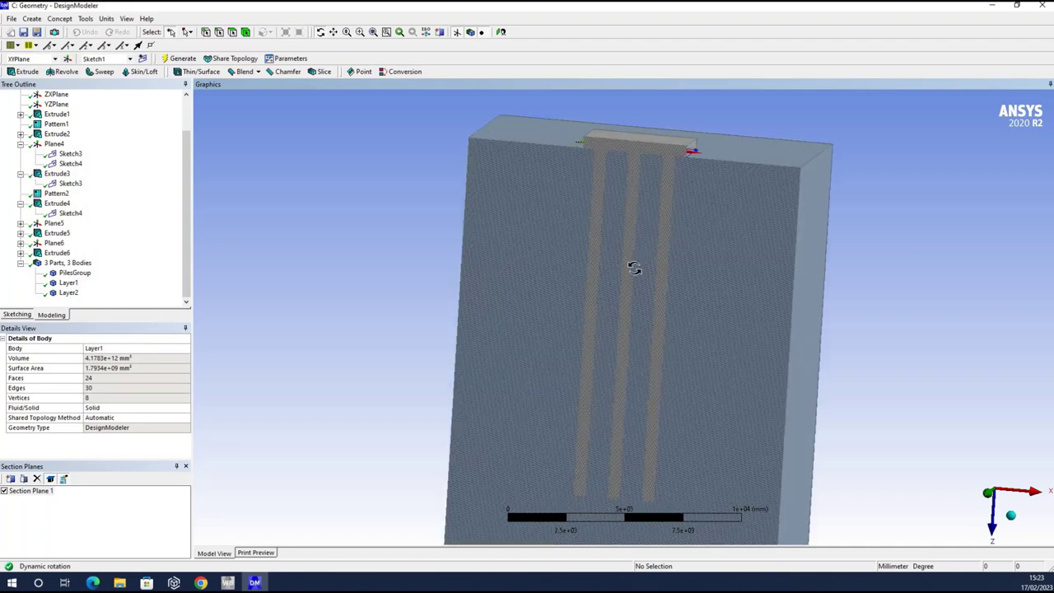
left_click_drag(642, 212, 638, 237)
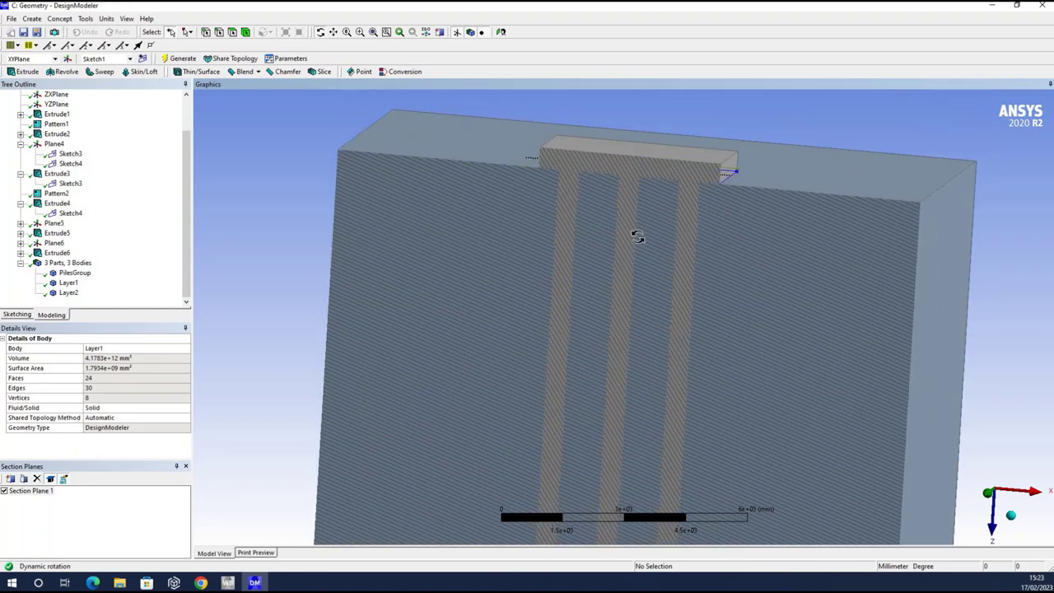
scroll(670, 365, "up", 5)
scroll(703, 401, "down", 3)
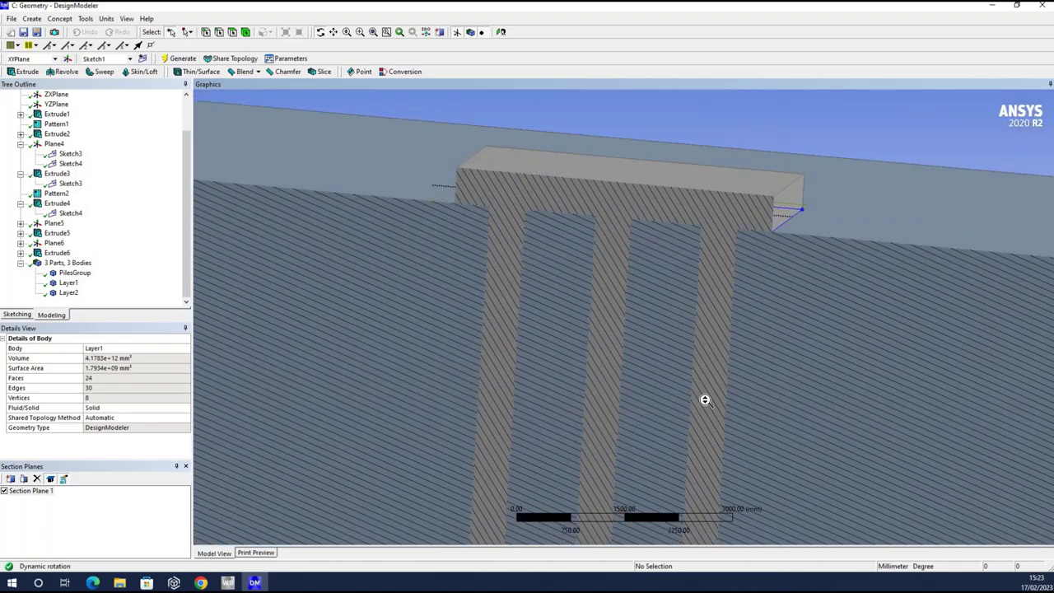
scroll(593, 388, "up", 5)
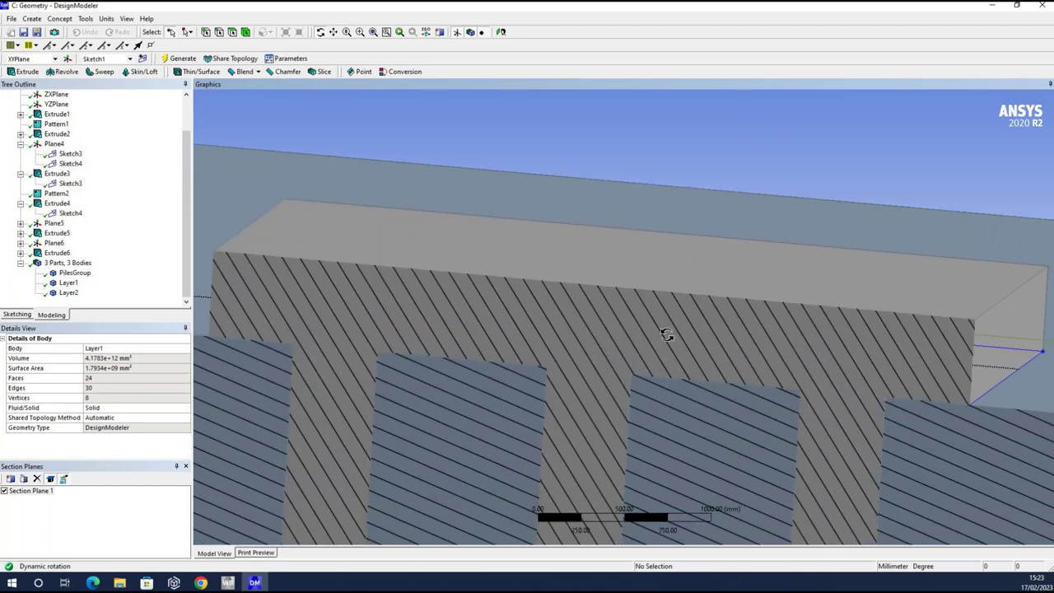
scroll(667, 335, "down", 8)
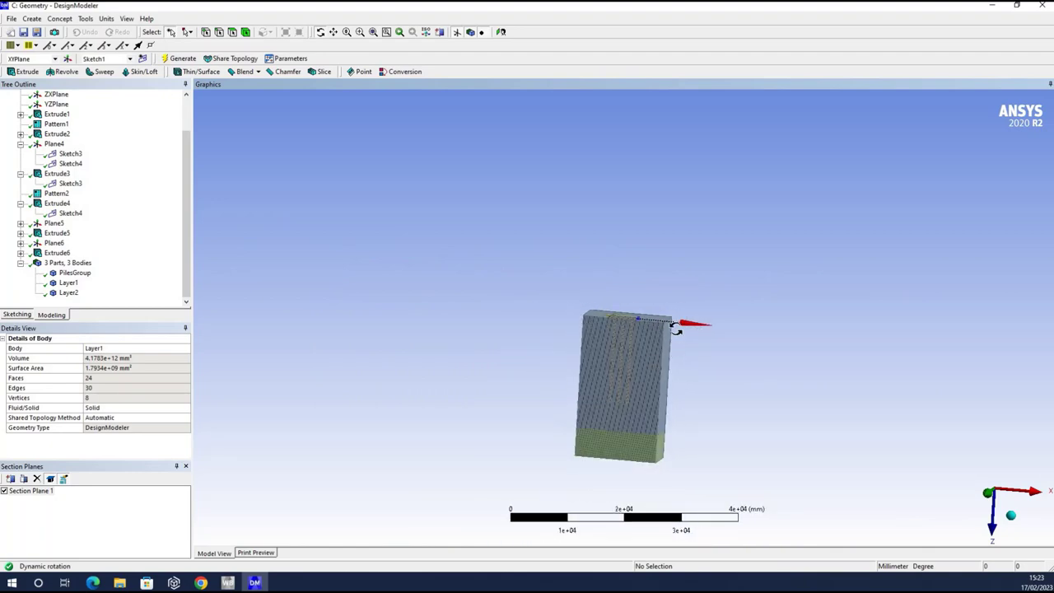
scroll(746, 360, "up", 5)
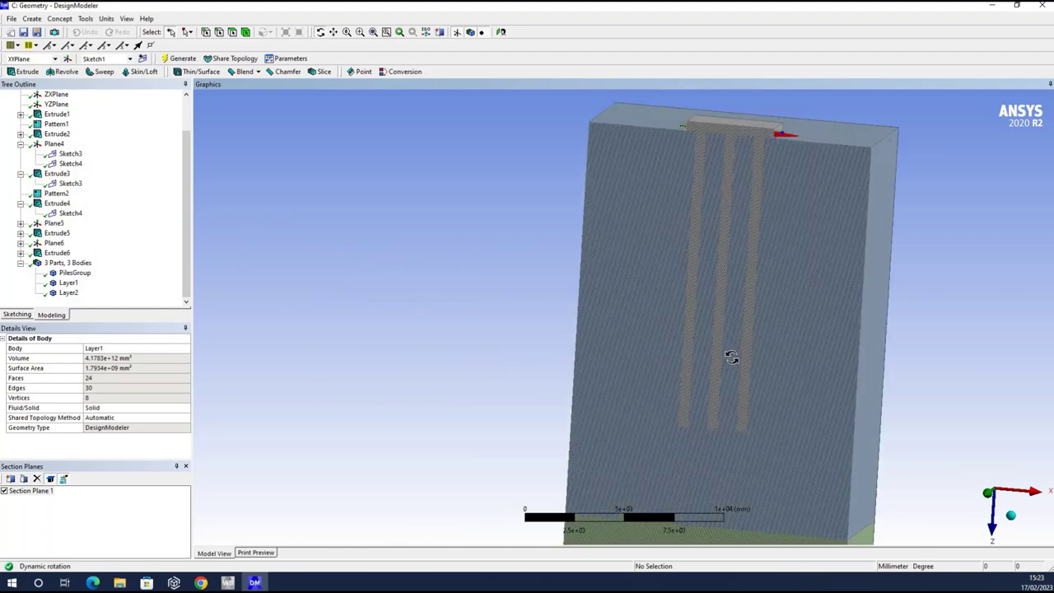
scroll(729, 338, "down", 3)
left_click_drag(640, 341, 665, 303)
left_click_drag(521, 344, 608, 324)
left_click_drag(810, 320, 906, 306)
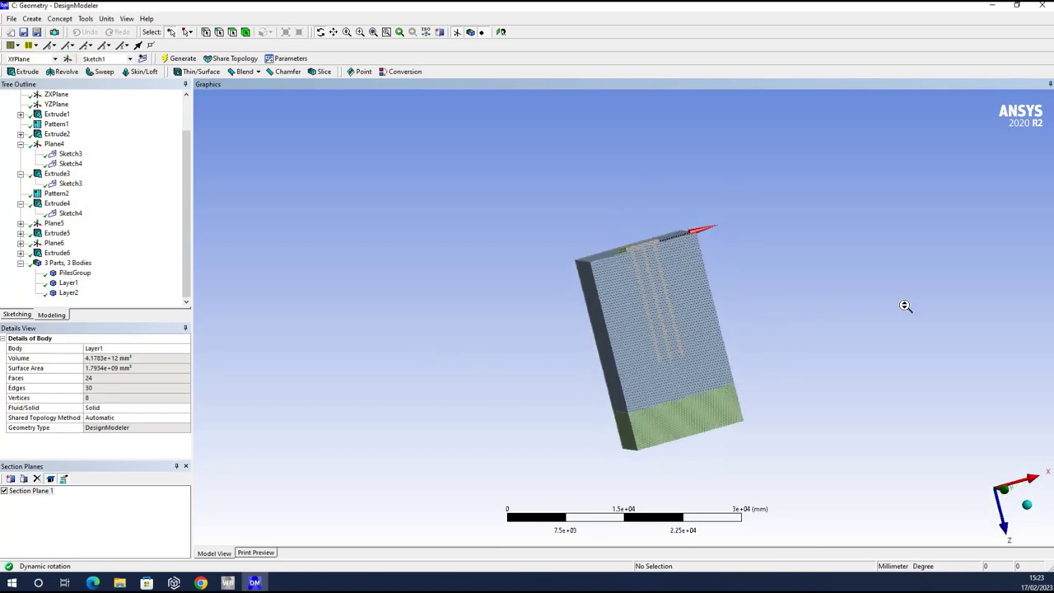
scroll(802, 275, "up", 3)
scroll(803, 278, "down", 4)
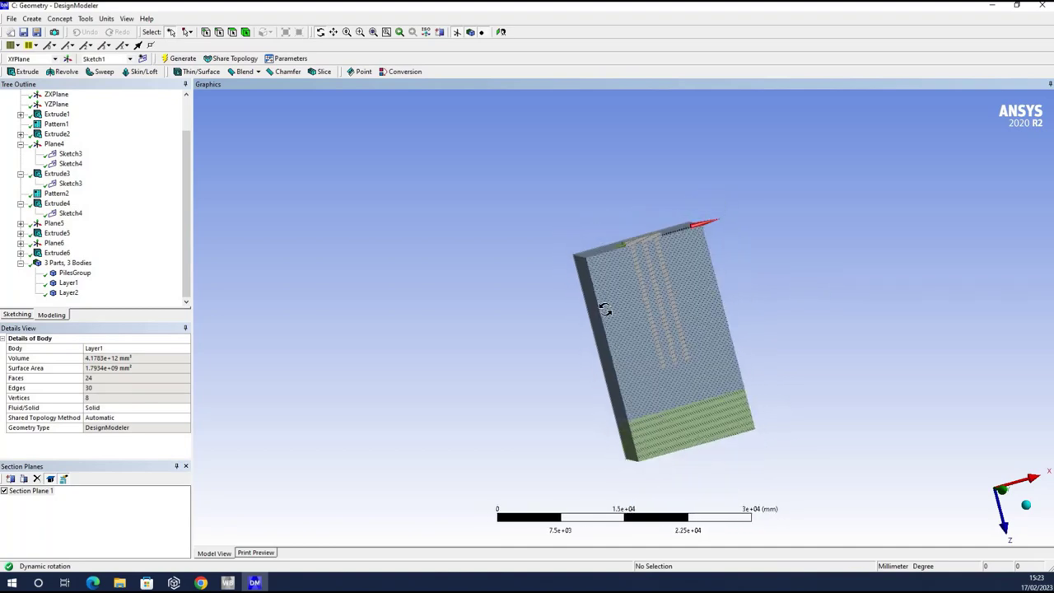